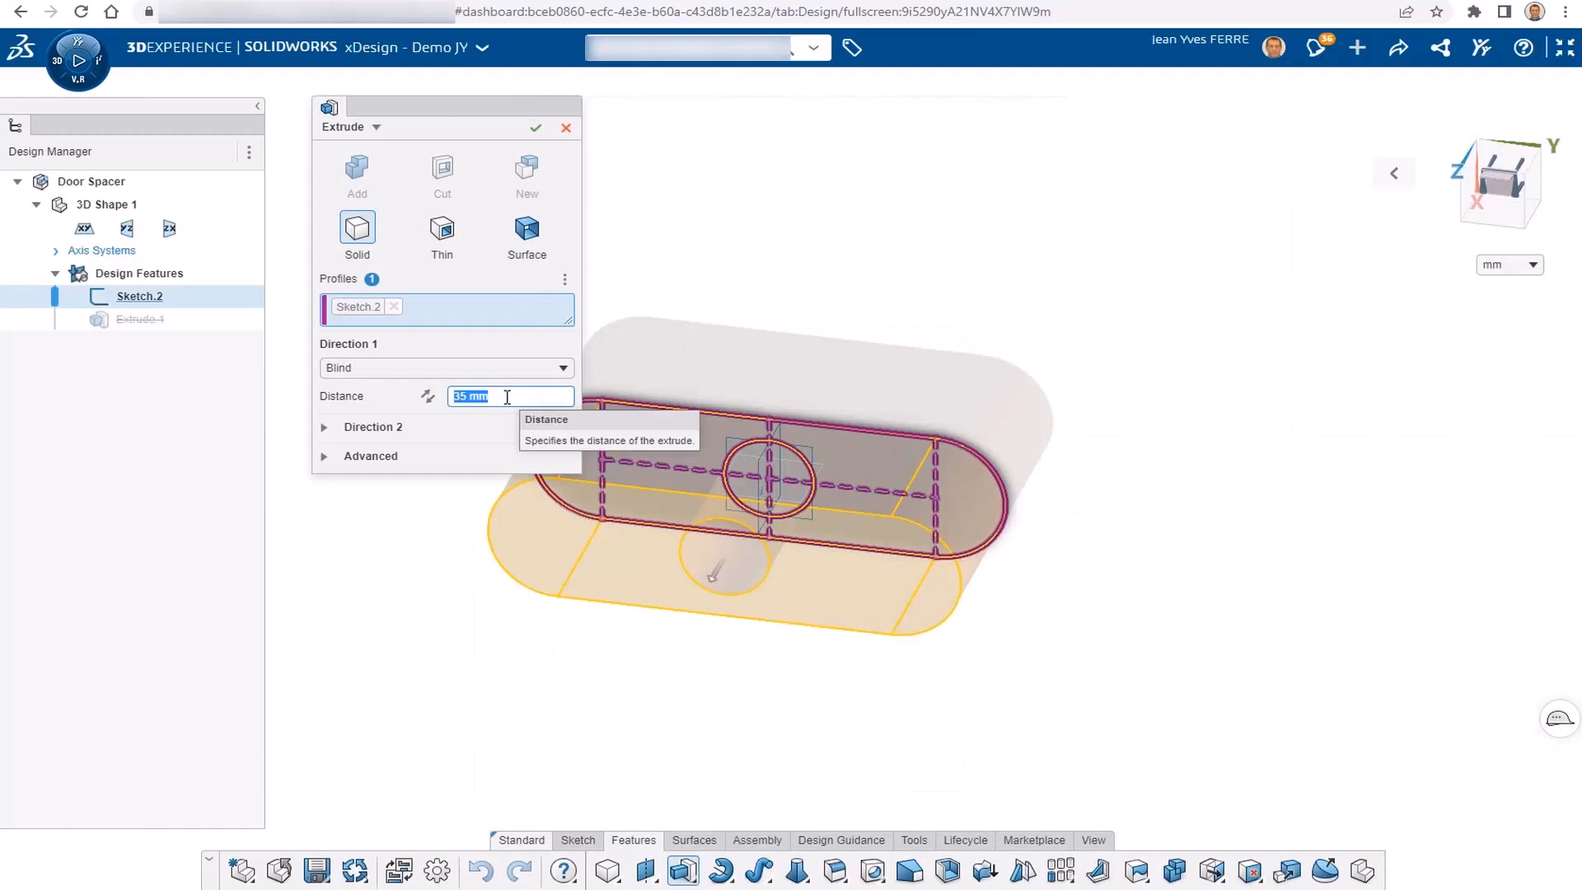
# - Extrude the slot profile with its central hole 4 mm and round the plate's upper outer edge with a 3 mm fillet
pyautogui.press('Return')
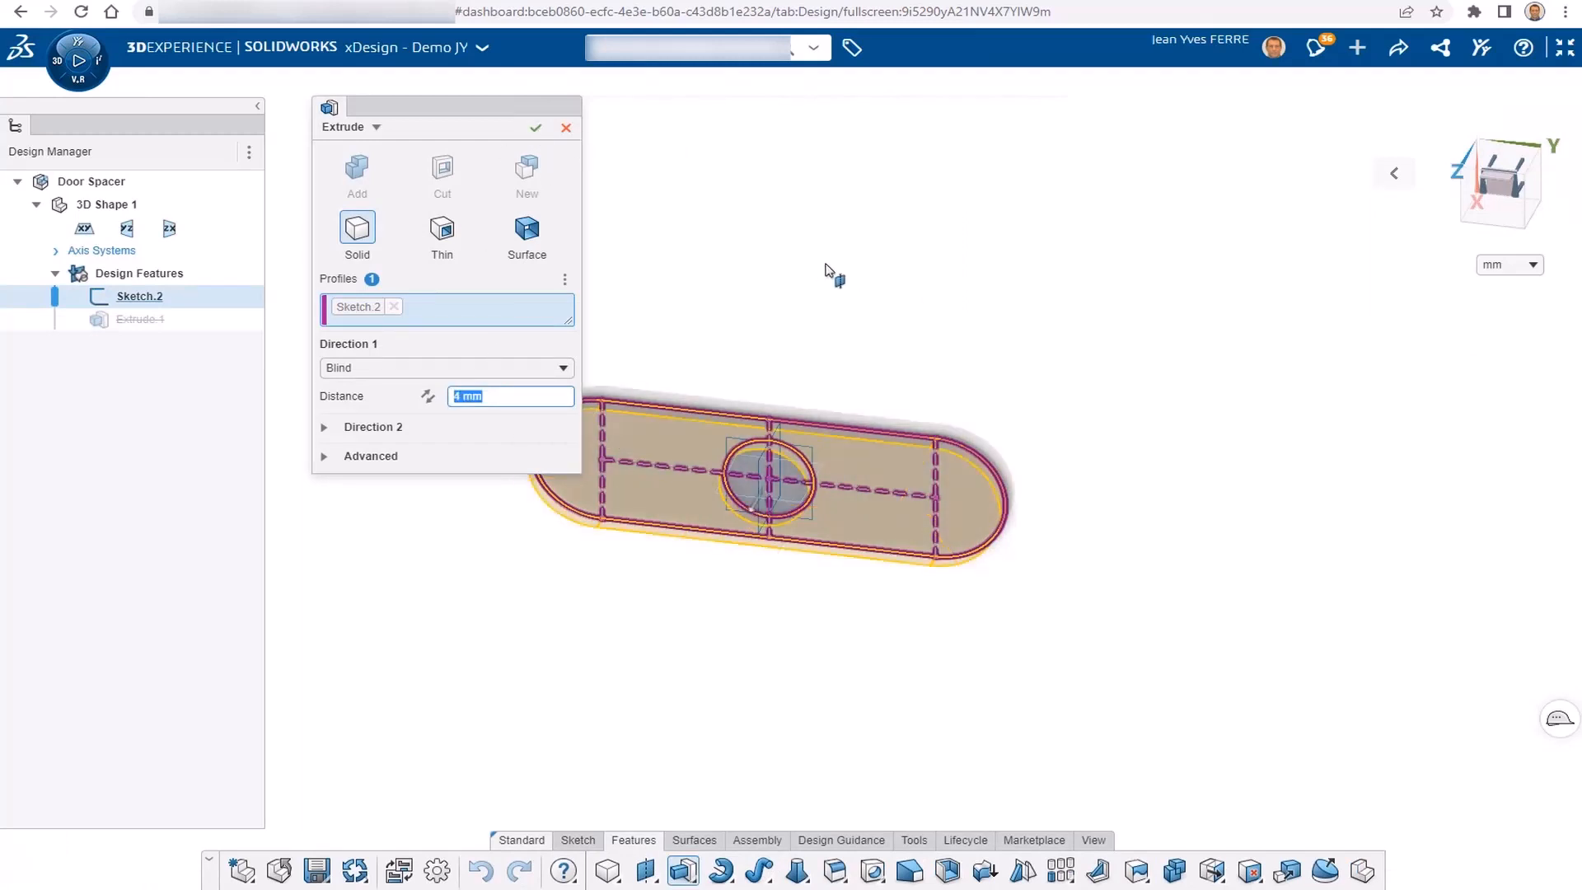
pyautogui.click(535, 128)
pyautogui.moveTo(745, 597); pyautogui.dragTo(755, 494, button='middle')
pyautogui.scroll(5, 711, 463)
pyautogui.click(711, 463)
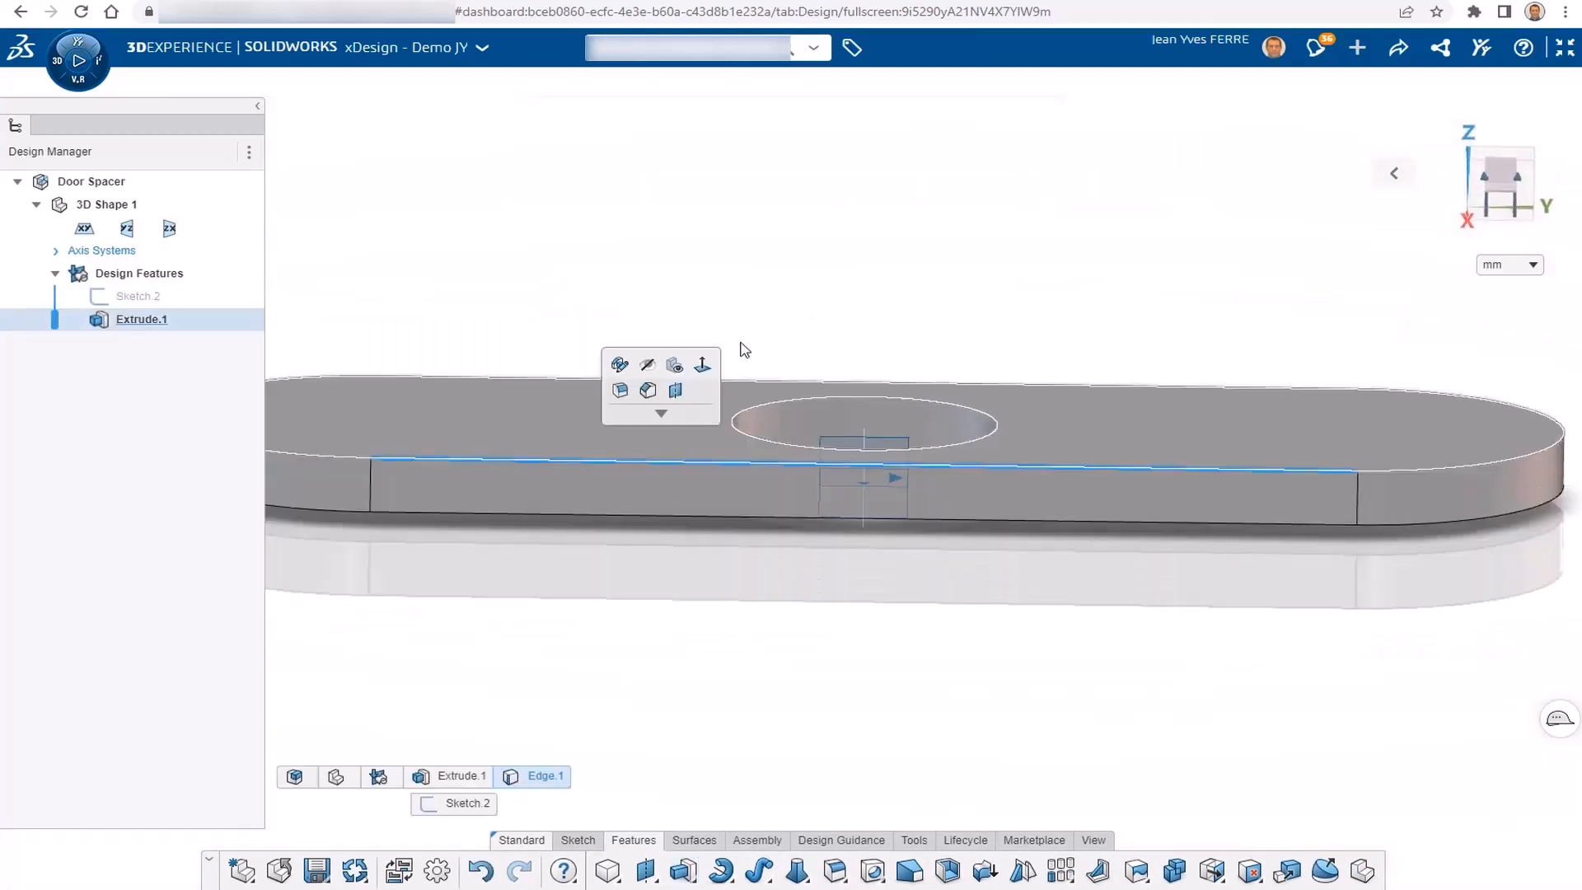
pyautogui.click(621, 392)
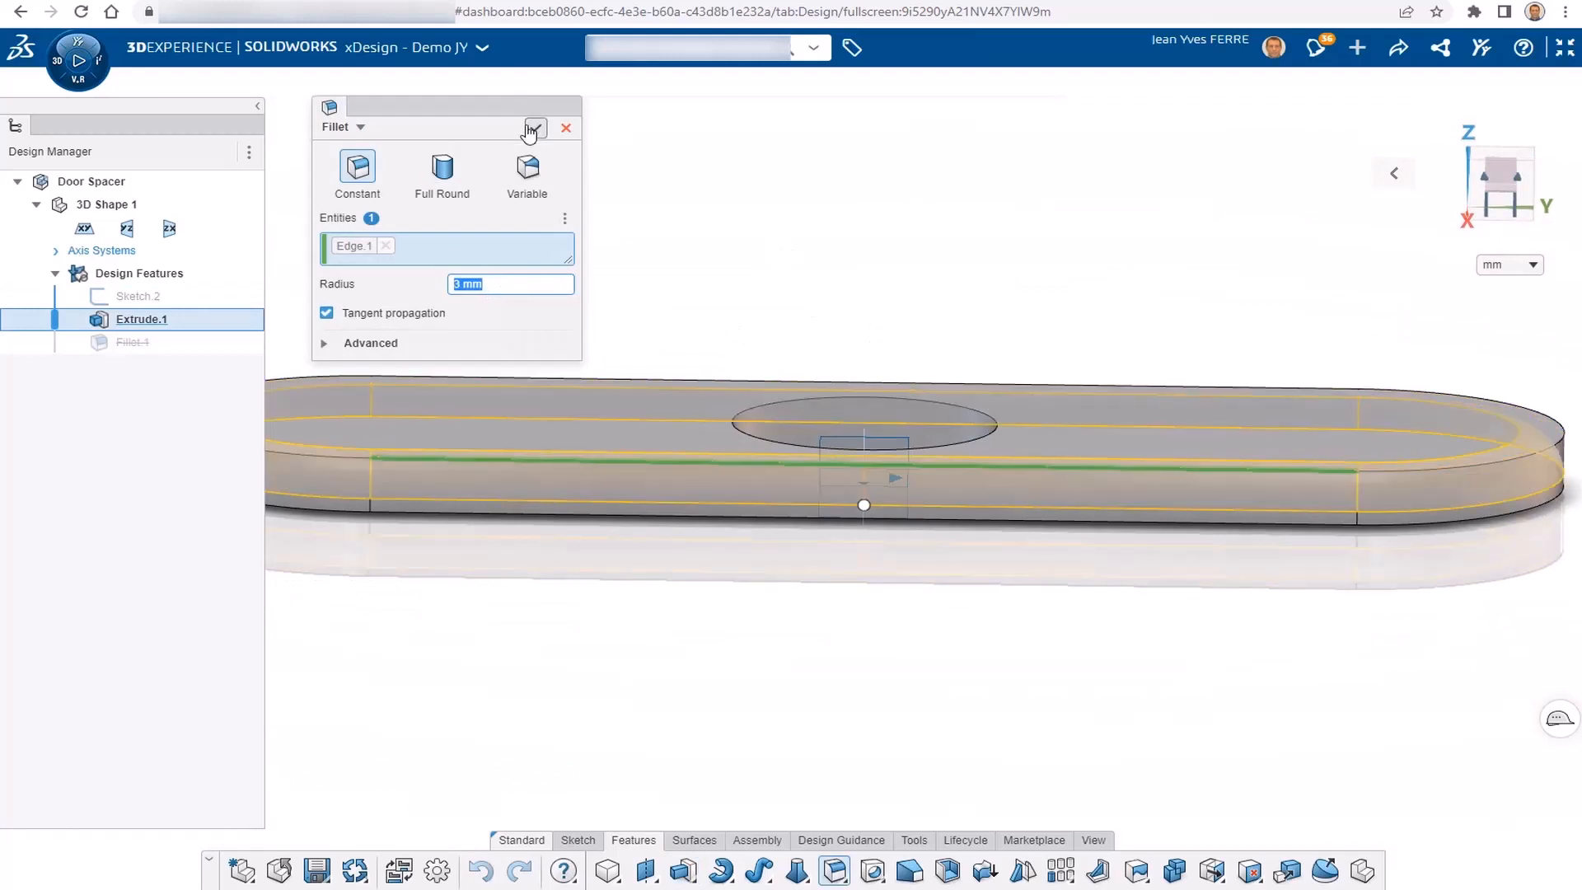
pyautogui.click(531, 131)
# - Reopen the profile sketch and draw a center rectangle on the vertical centreline with its lower edge on the horizontal centreline
pyautogui.scroll(-4, 898, 387)
pyautogui.moveTo(904, 392)
pyautogui.mouseDown(button='middle')
pyautogui.moveTo(876, 583)
pyautogui.moveTo(848, 581)
pyautogui.mouseUp(button='middle')
pyautogui.doubleClick(141, 298)
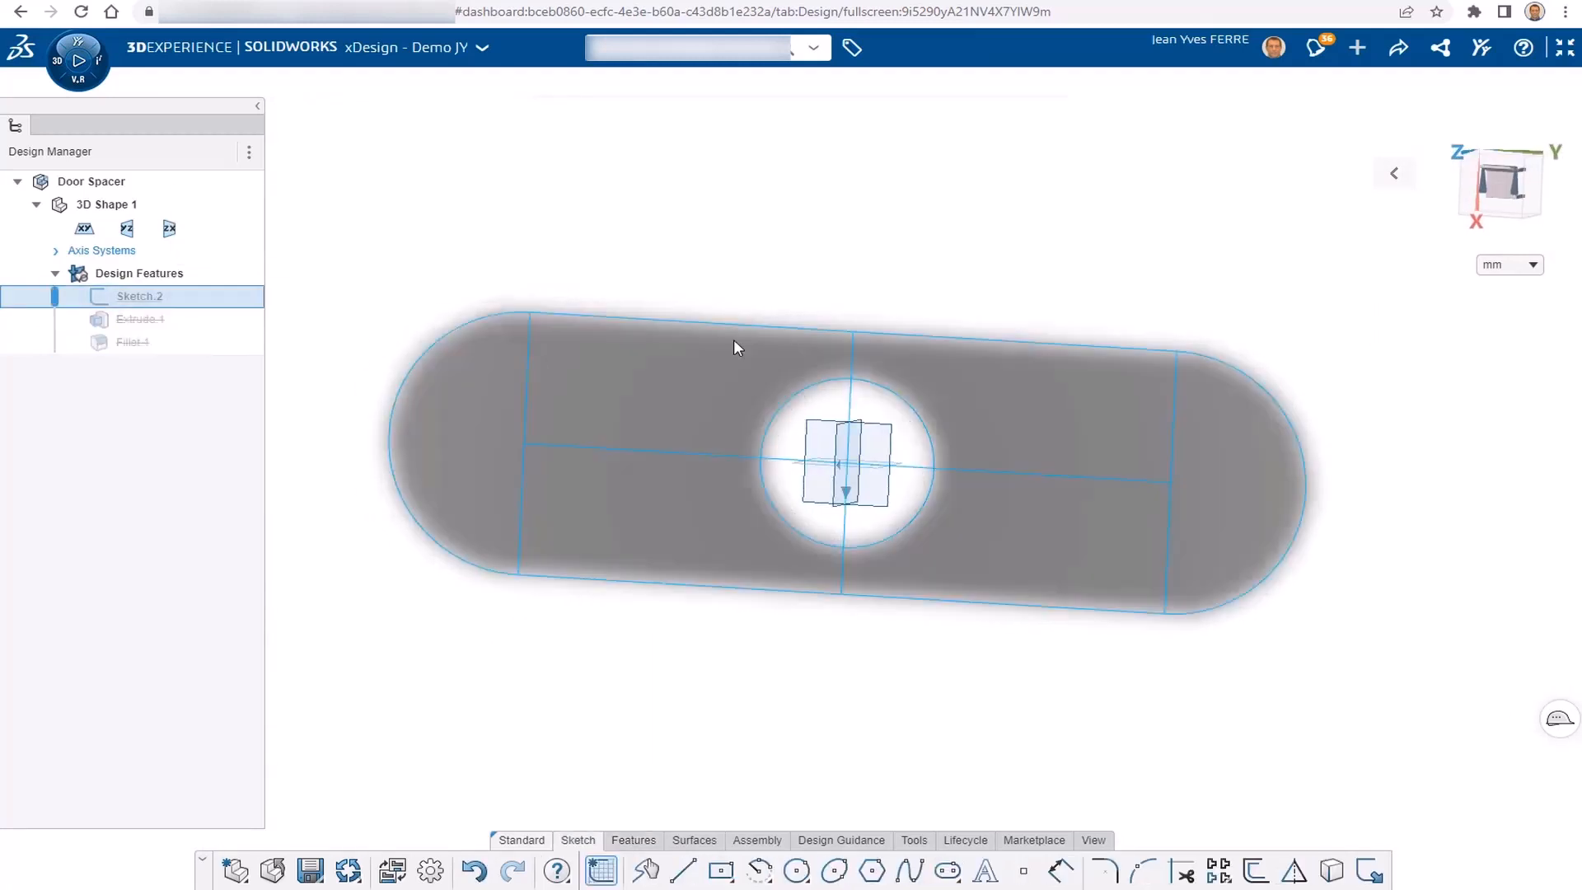
pyautogui.press('l')
pyautogui.scroll(3, 742, 387)
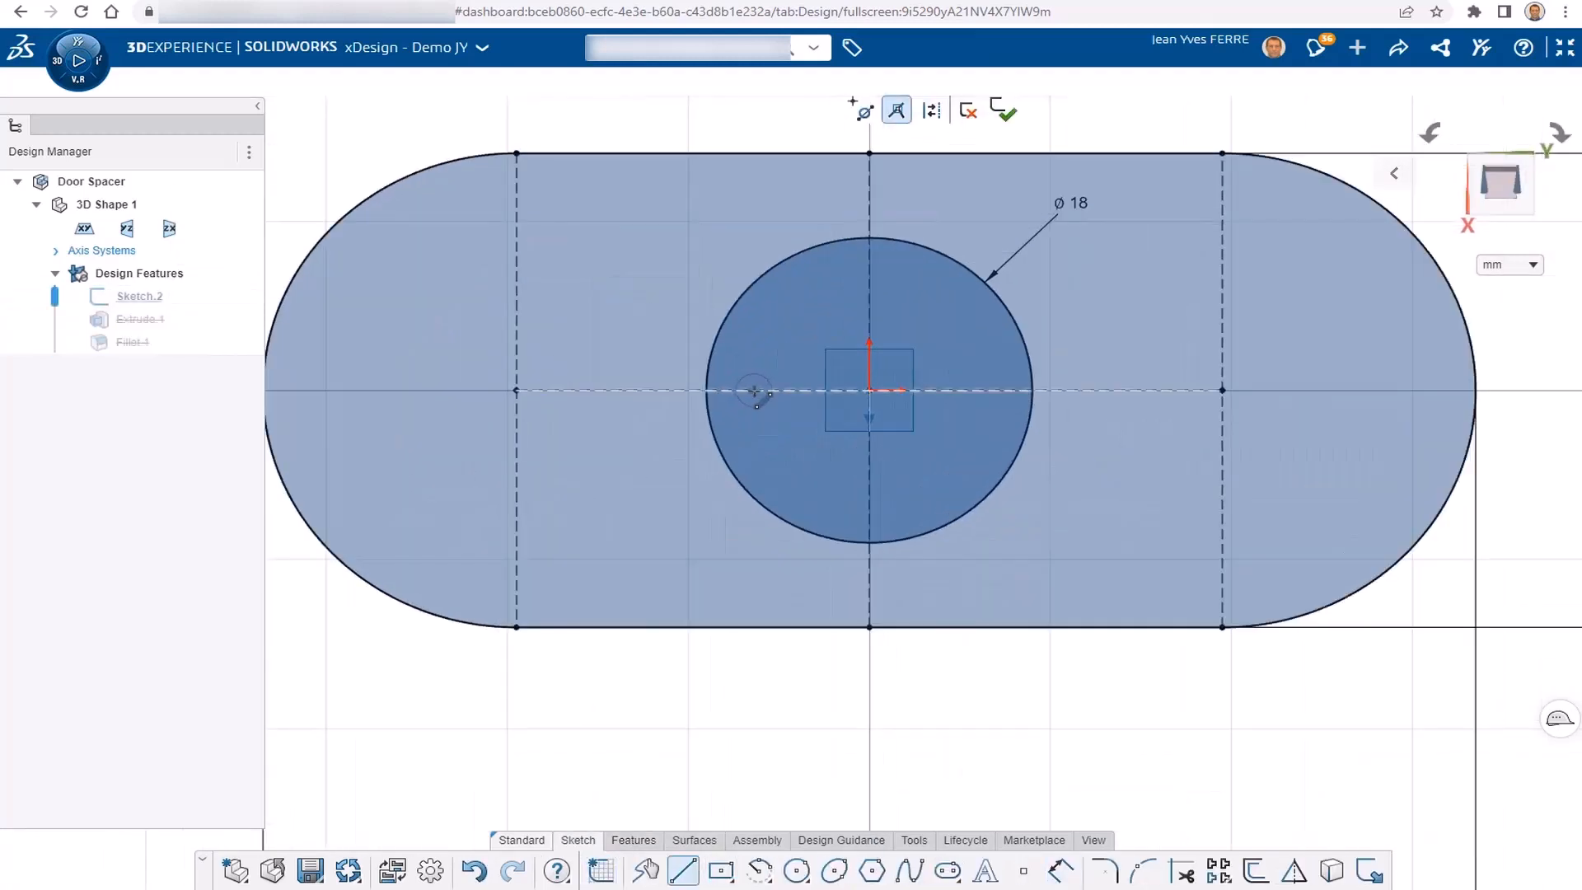
pyautogui.click(733, 882)
pyautogui.click(782, 747)
pyautogui.click(869, 216)
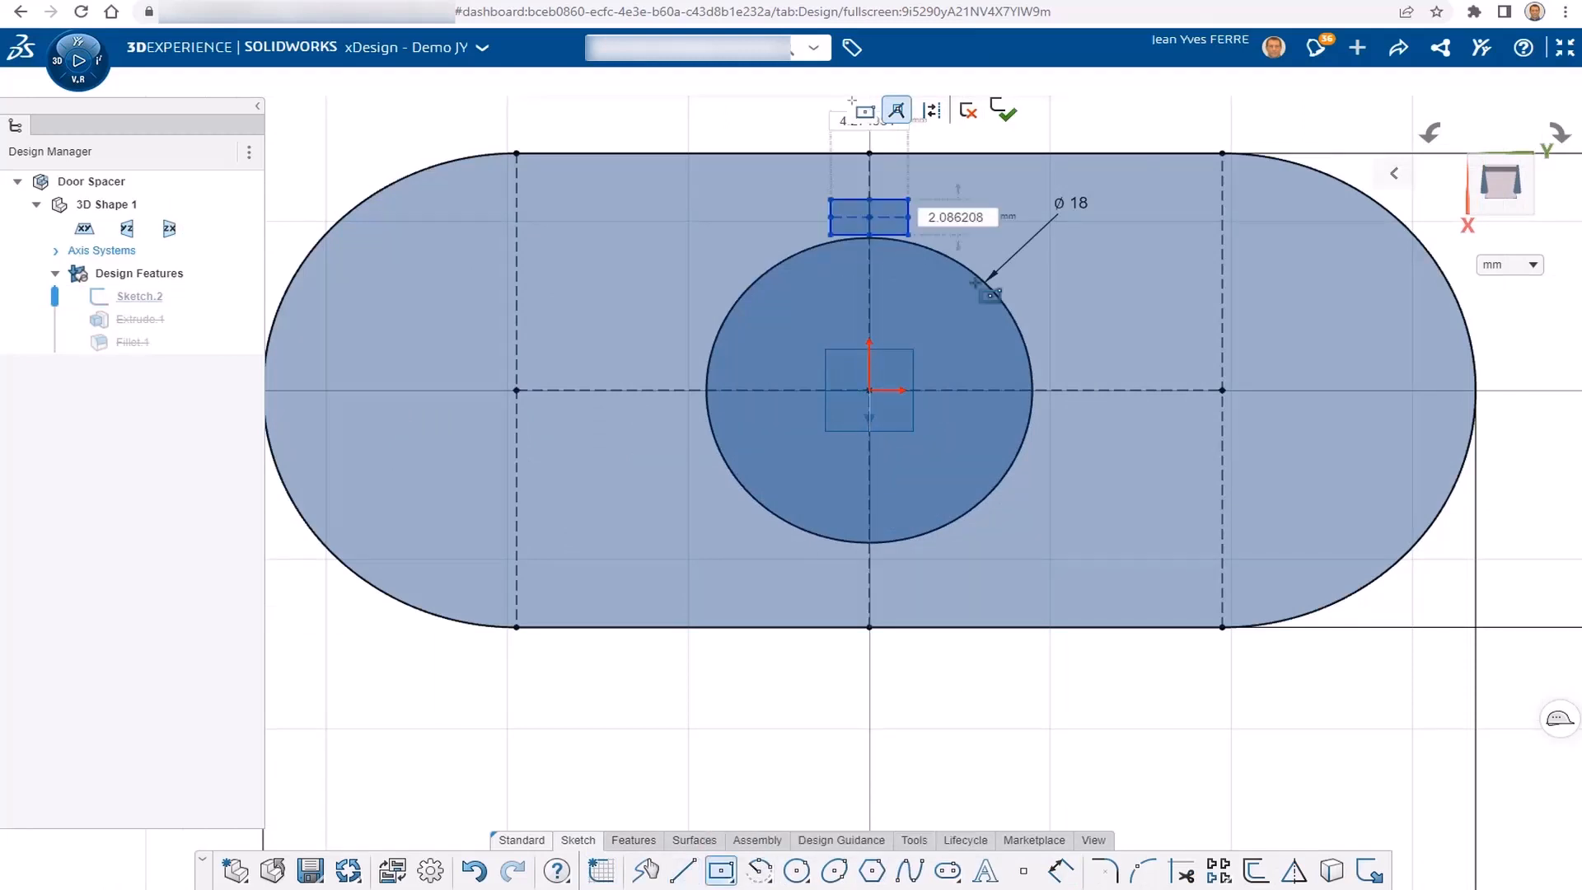
pyautogui.click(1035, 389)
# - Constrain the rectangle's lower corner to the 18 mm circle and attach its upper edge to the slot's straight edge
pyautogui.click(1030, 356)
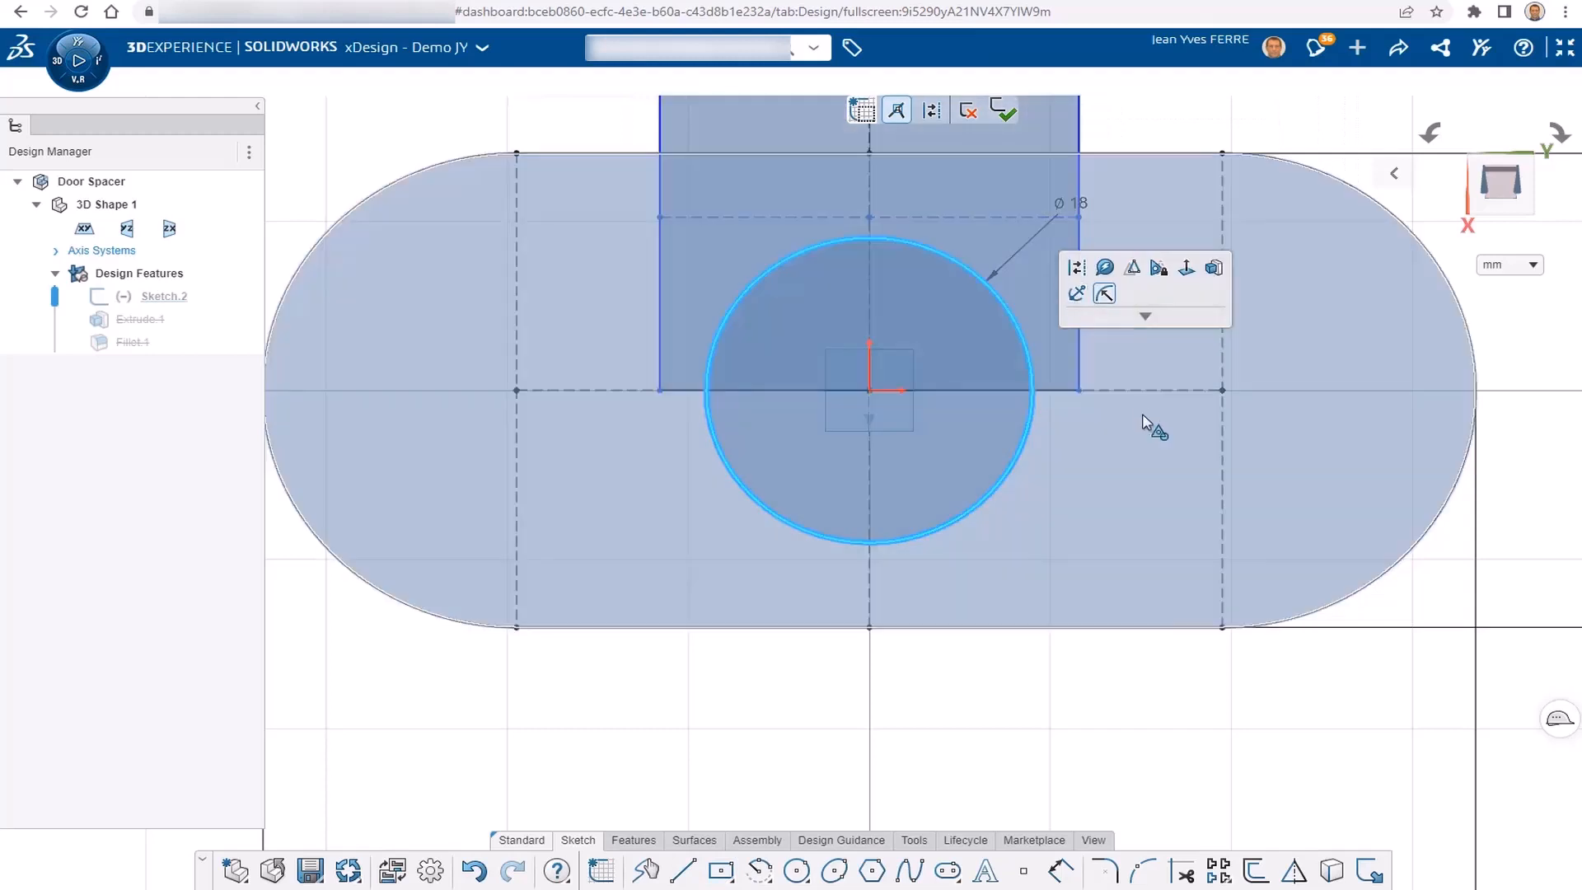
pyautogui.keyDown('ctrl'); pyautogui.click(1080, 389); pyautogui.keyUp('ctrl')
pyautogui.click(1130, 323)
pyautogui.click(1095, 127)
pyautogui.scroll(-4, 988, 189)
pyautogui.moveTo(837, 260); pyautogui.dragTo(848, 308)
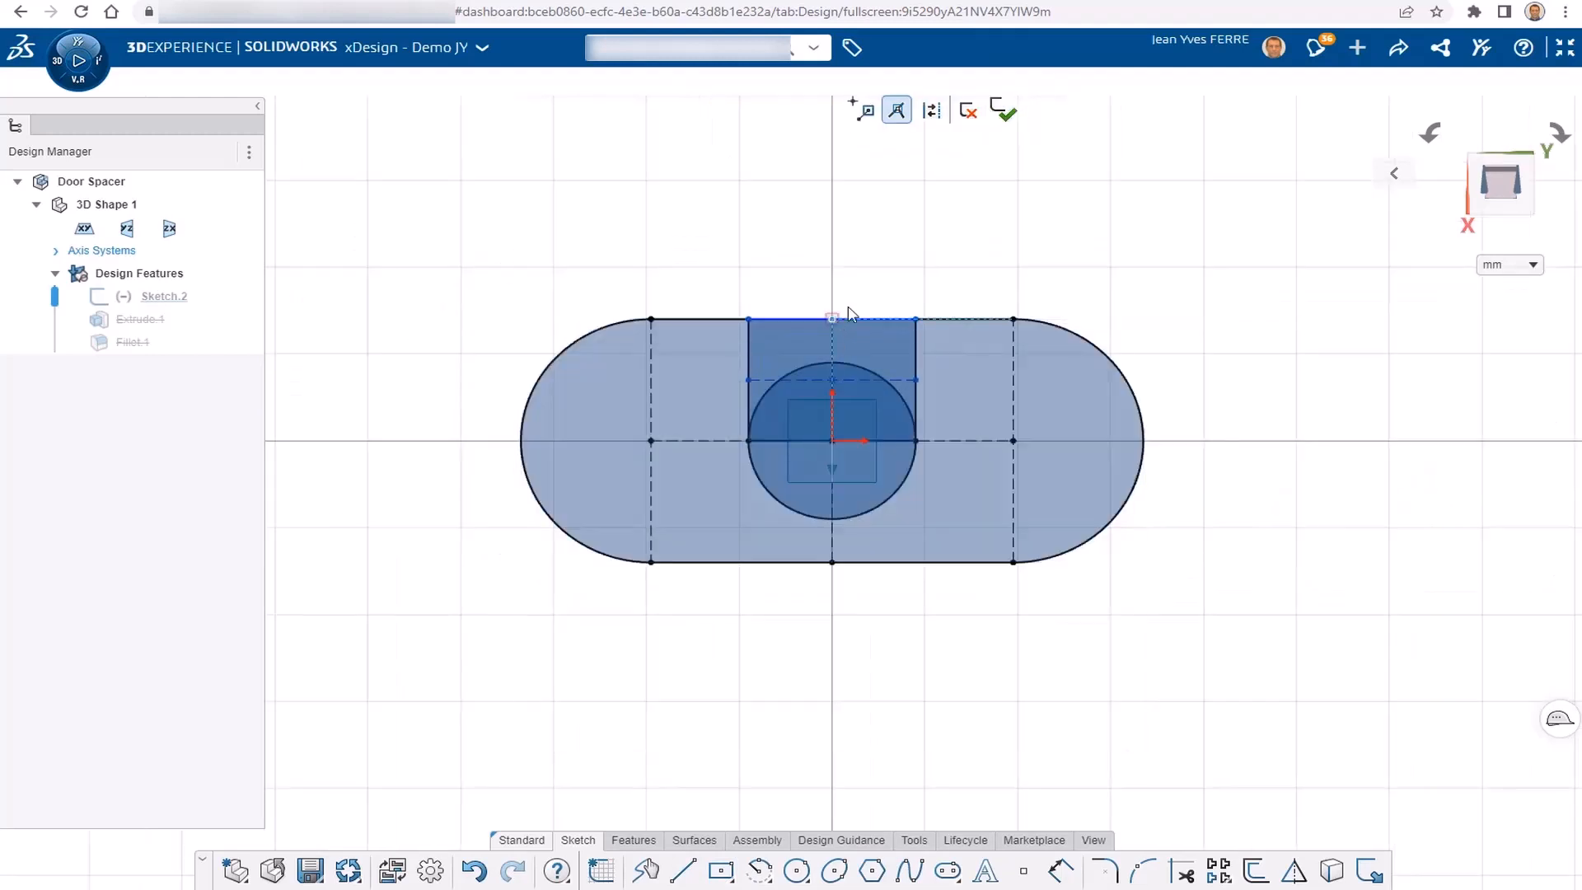
pyautogui.scroll(3, 819, 523)
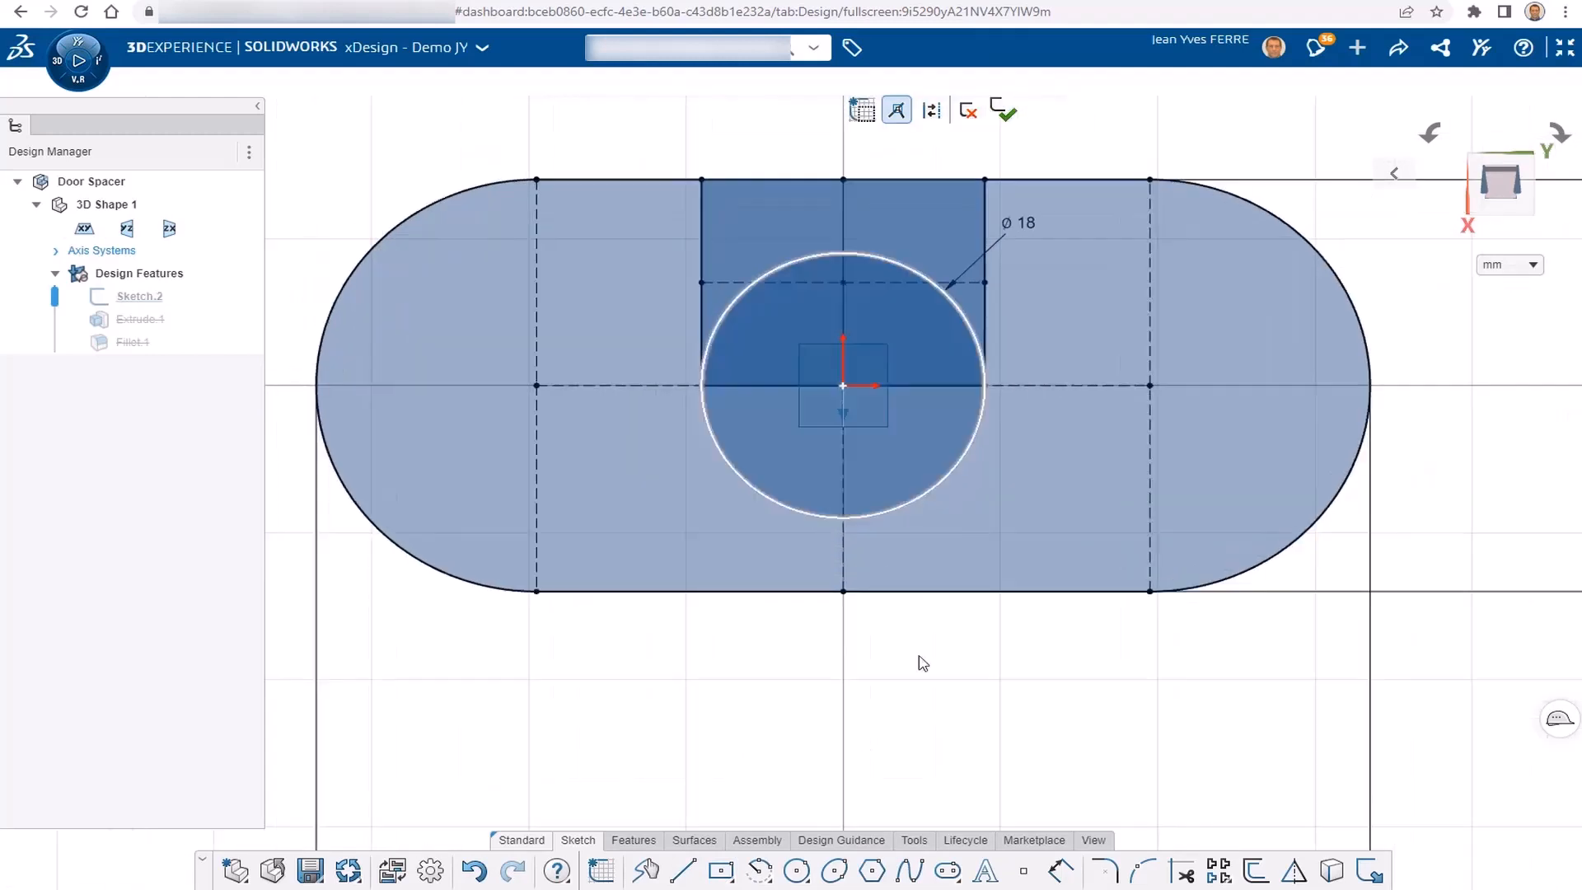
# - Trim the circle's upper half and the rectangle's lower edge, dimension the remaining arc at 18 mm diameter, and finish the sketch
pyautogui.click(969, 322)
pyautogui.click(893, 263)
pyautogui.click(792, 266)
pyautogui.click(727, 311)
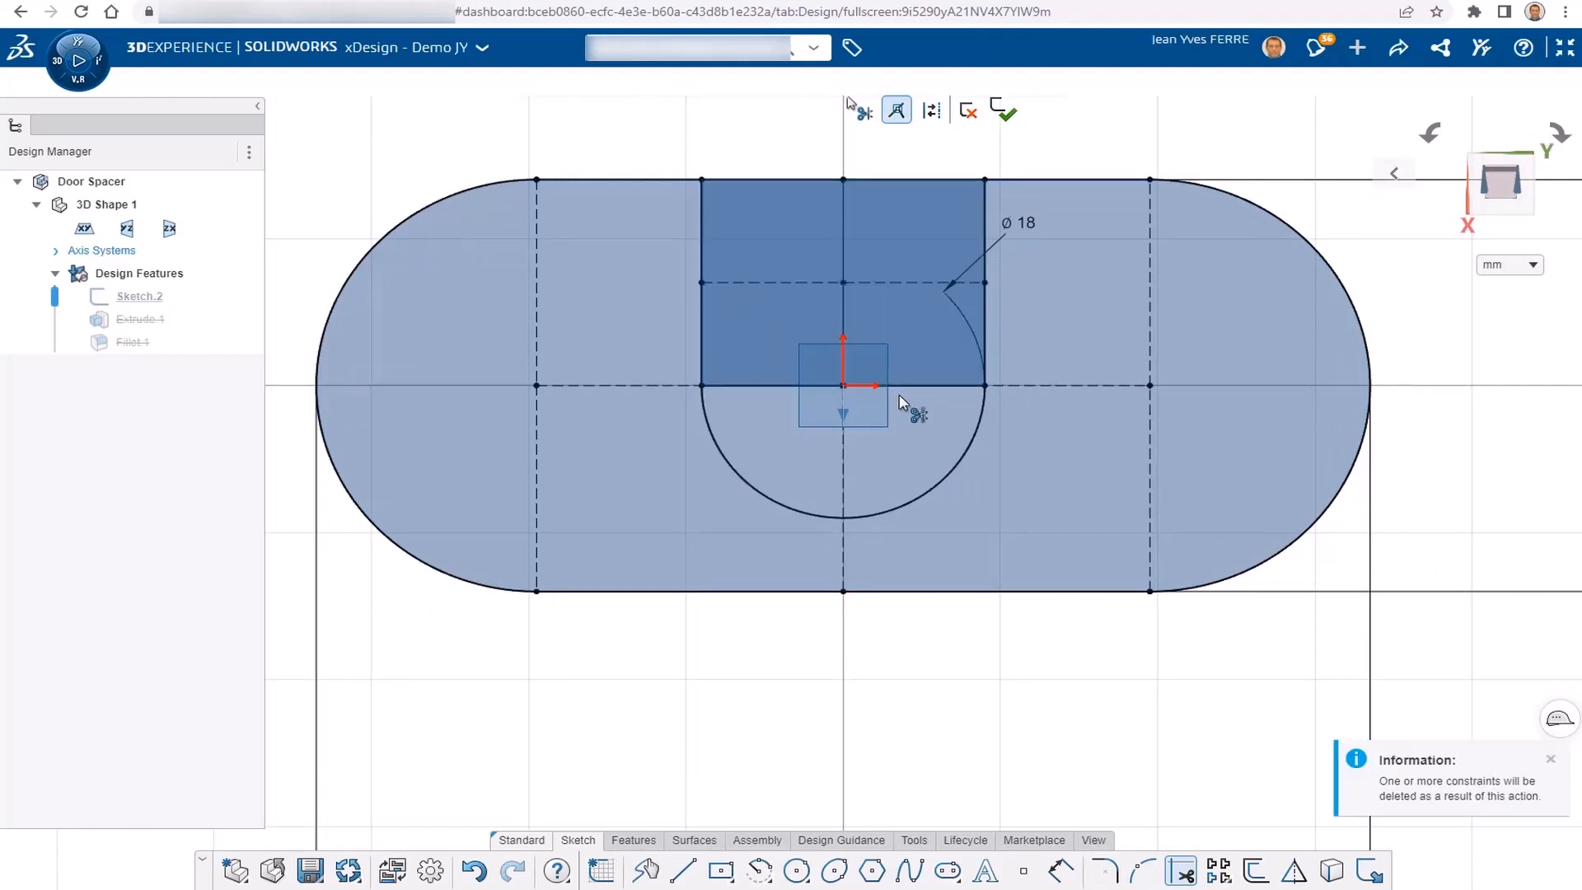
pyautogui.moveTo(1037, 470); pyautogui.dragTo(1038, 453, button='right')
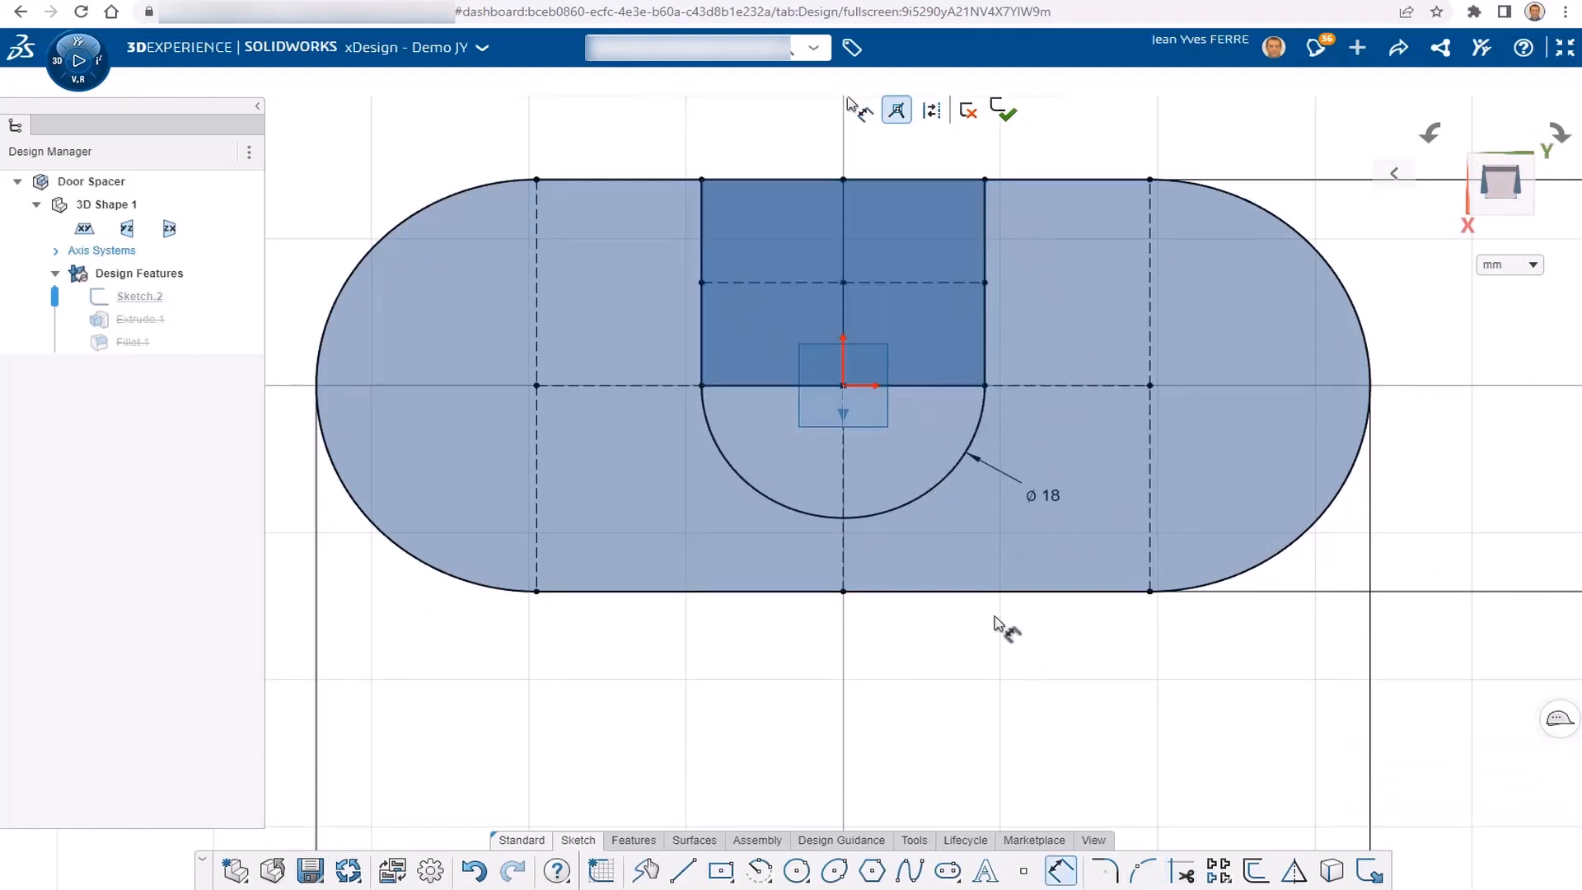
pyautogui.click(784, 386)
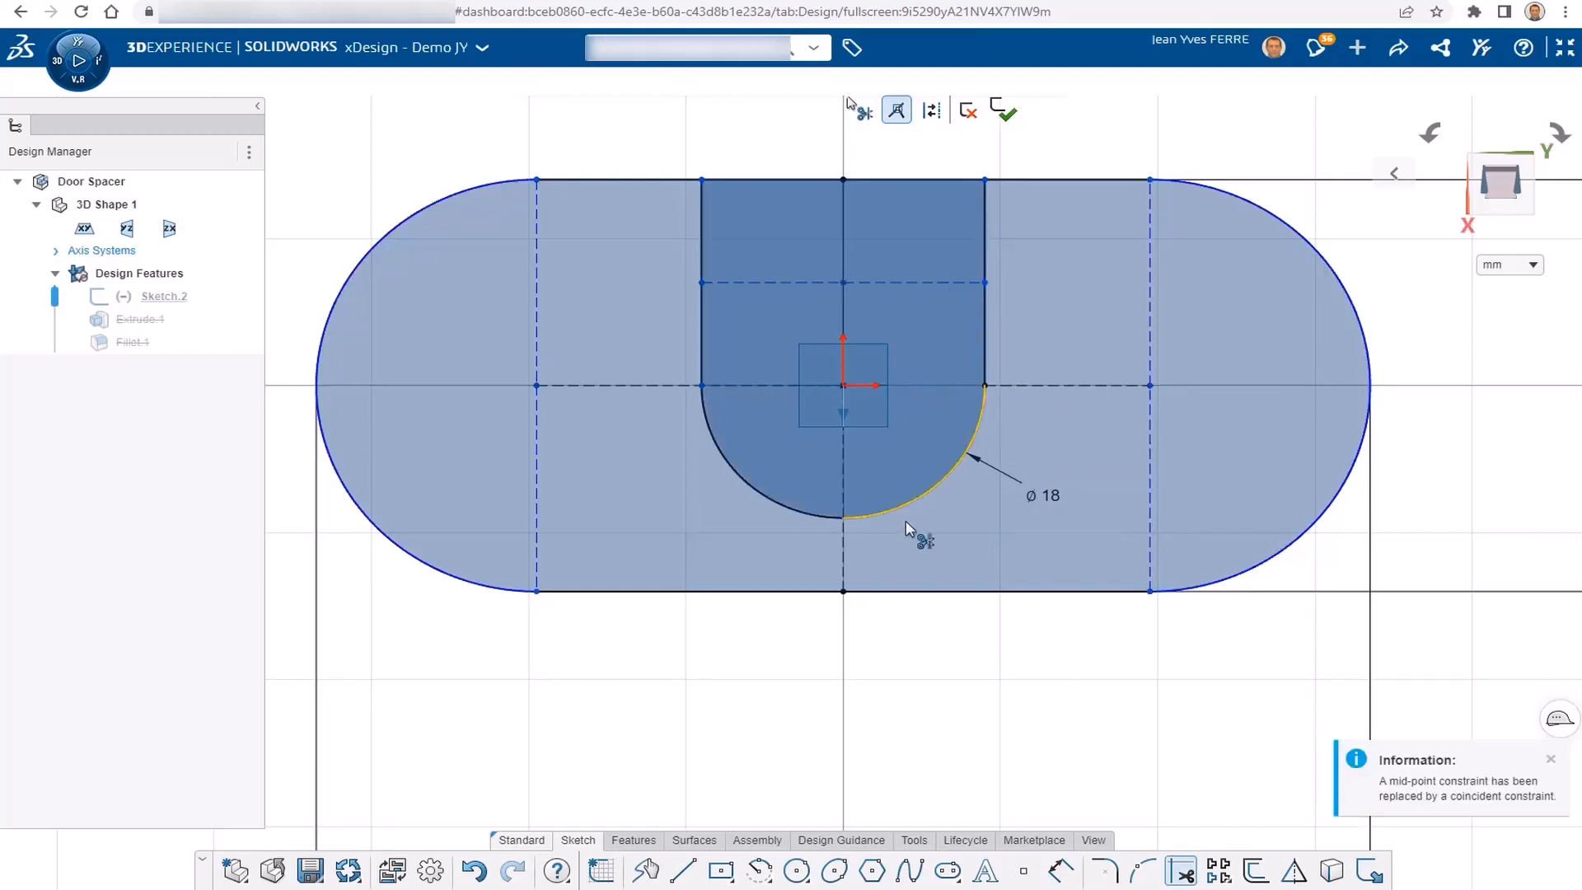
pyautogui.click(997, 113)
# - Try to update the plate extrusion's profile from the edited sketch
pyautogui.click(141, 319)
pyautogui.click(167, 253)
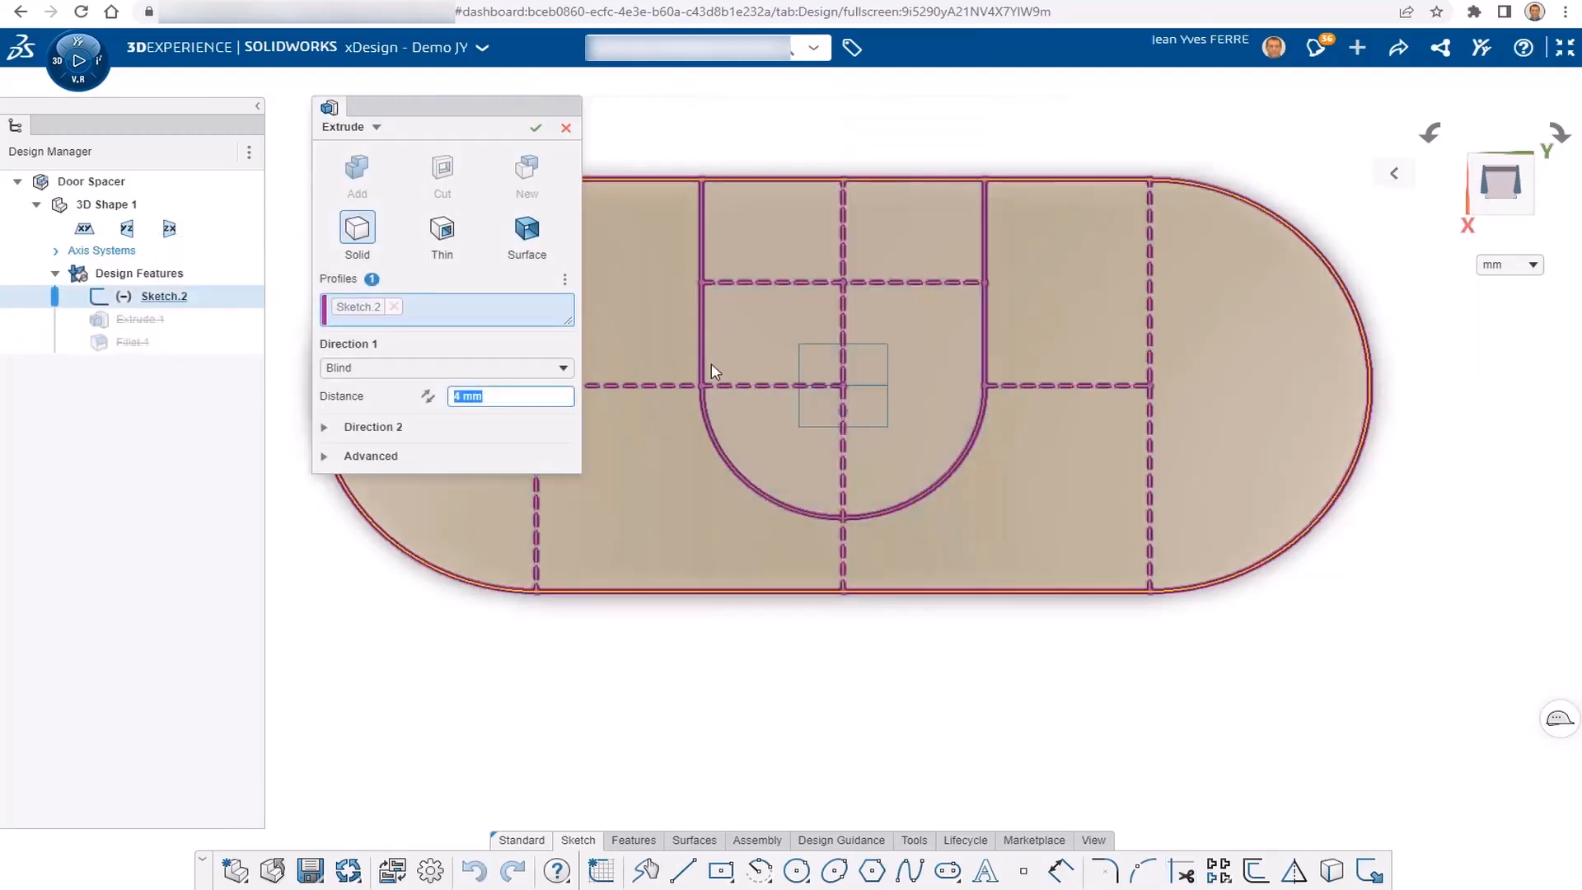
pyautogui.click(663, 248)
pyautogui.click(476, 306)
pyautogui.click(537, 128)
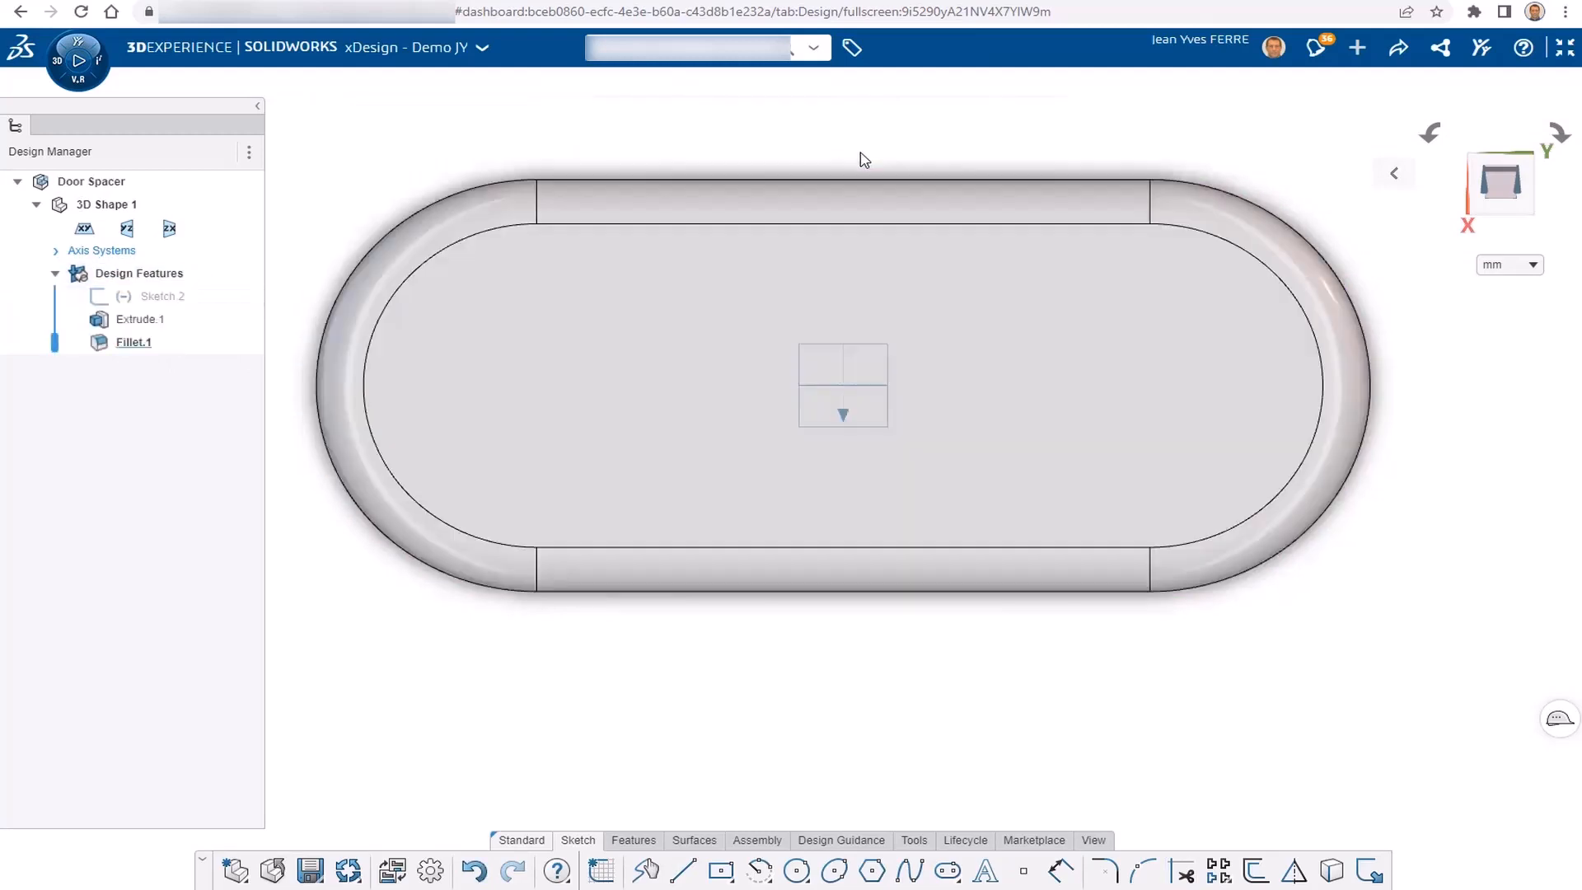
# - Replace the plate extrusion's profile with the sketch region surrounding the U-shaped opening
pyautogui.click(146, 320)
pyautogui.click(194, 153)
pyautogui.click(394, 307)
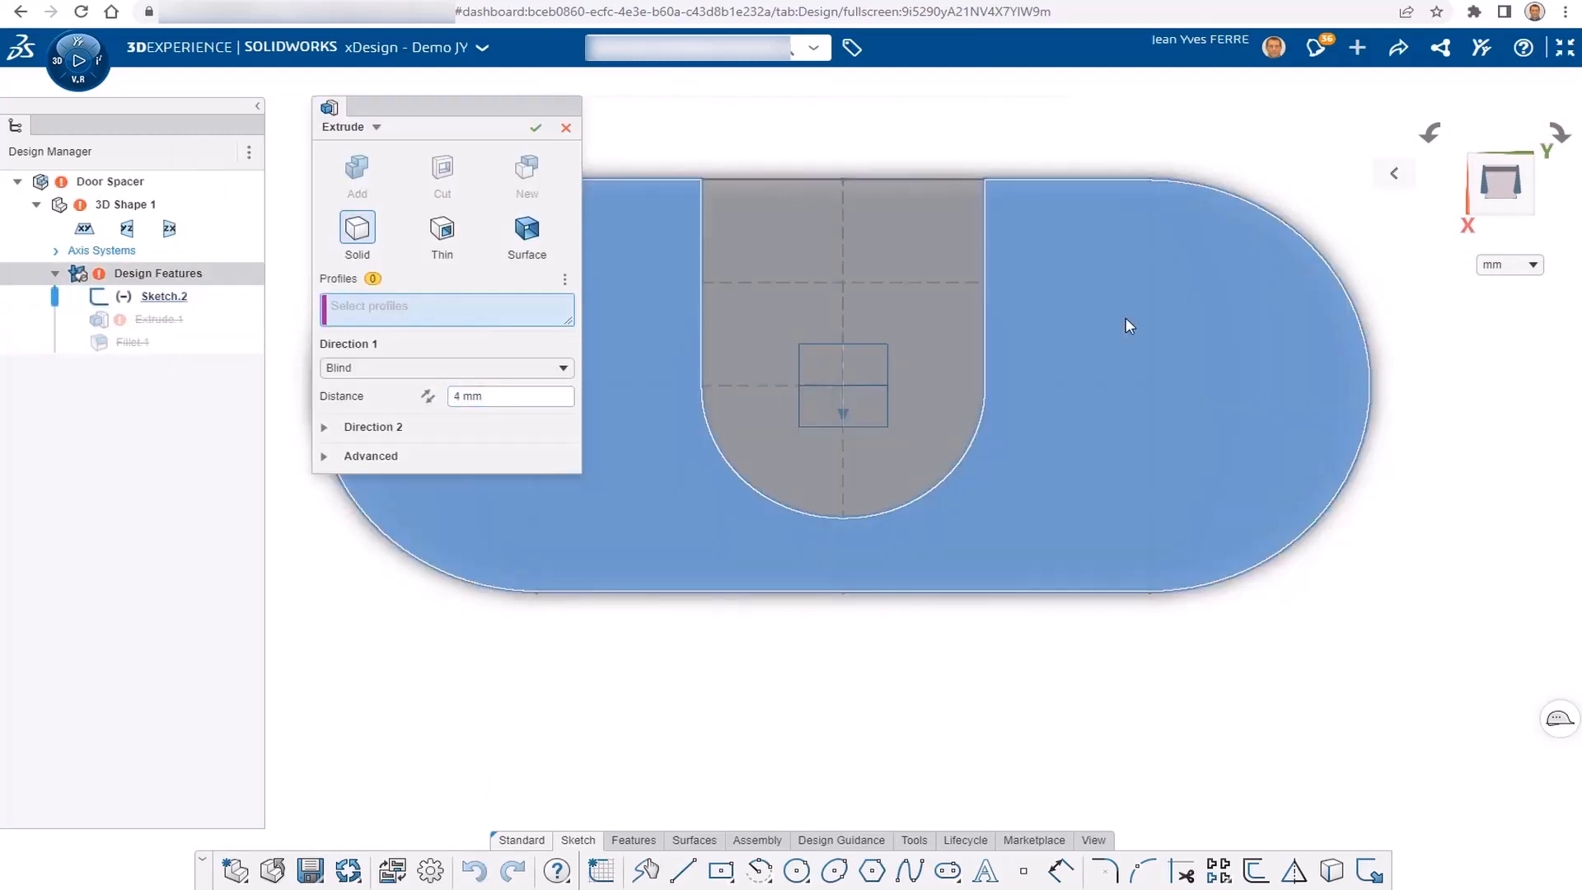
pyautogui.click(1128, 323)
pyautogui.moveTo(1130, 418); pyautogui.dragTo(1154, 248, button='middle')
pyautogui.click(537, 129)
# - Repair the fillet by reselecting the upper outer edge of the plate
pyautogui.moveTo(977, 187); pyautogui.dragTo(873, 363, button='middle')
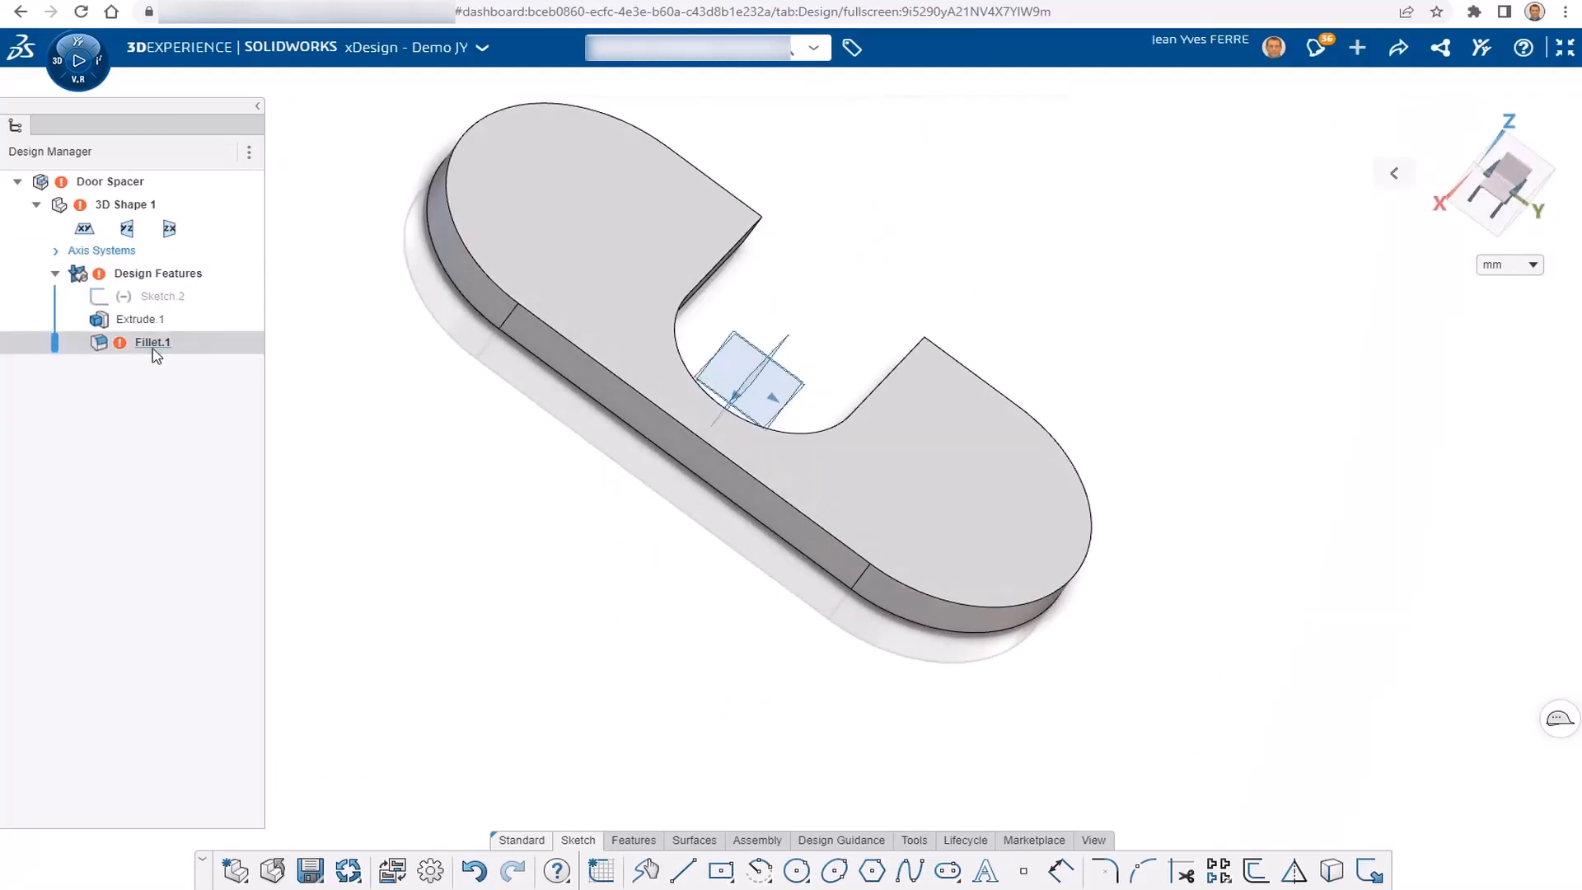
pyautogui.click(152, 342)
pyautogui.click(785, 503)
pyautogui.click(536, 128)
pyautogui.scroll(-3, 774, 396)
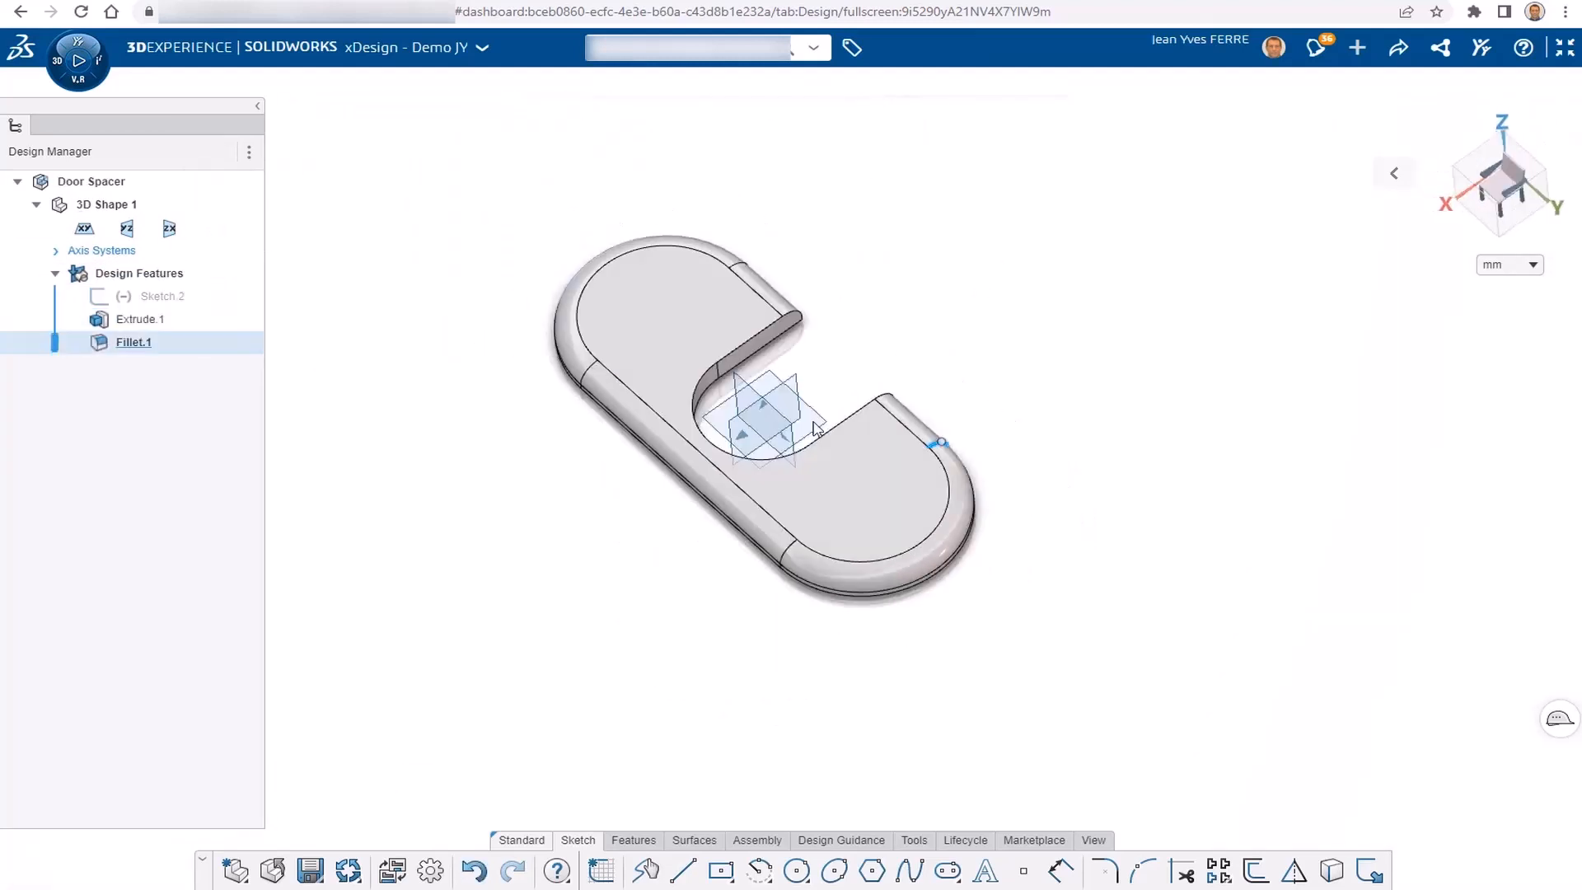
pyautogui.moveTo(811, 426); pyautogui.dragTo(796, 389, button='middle')
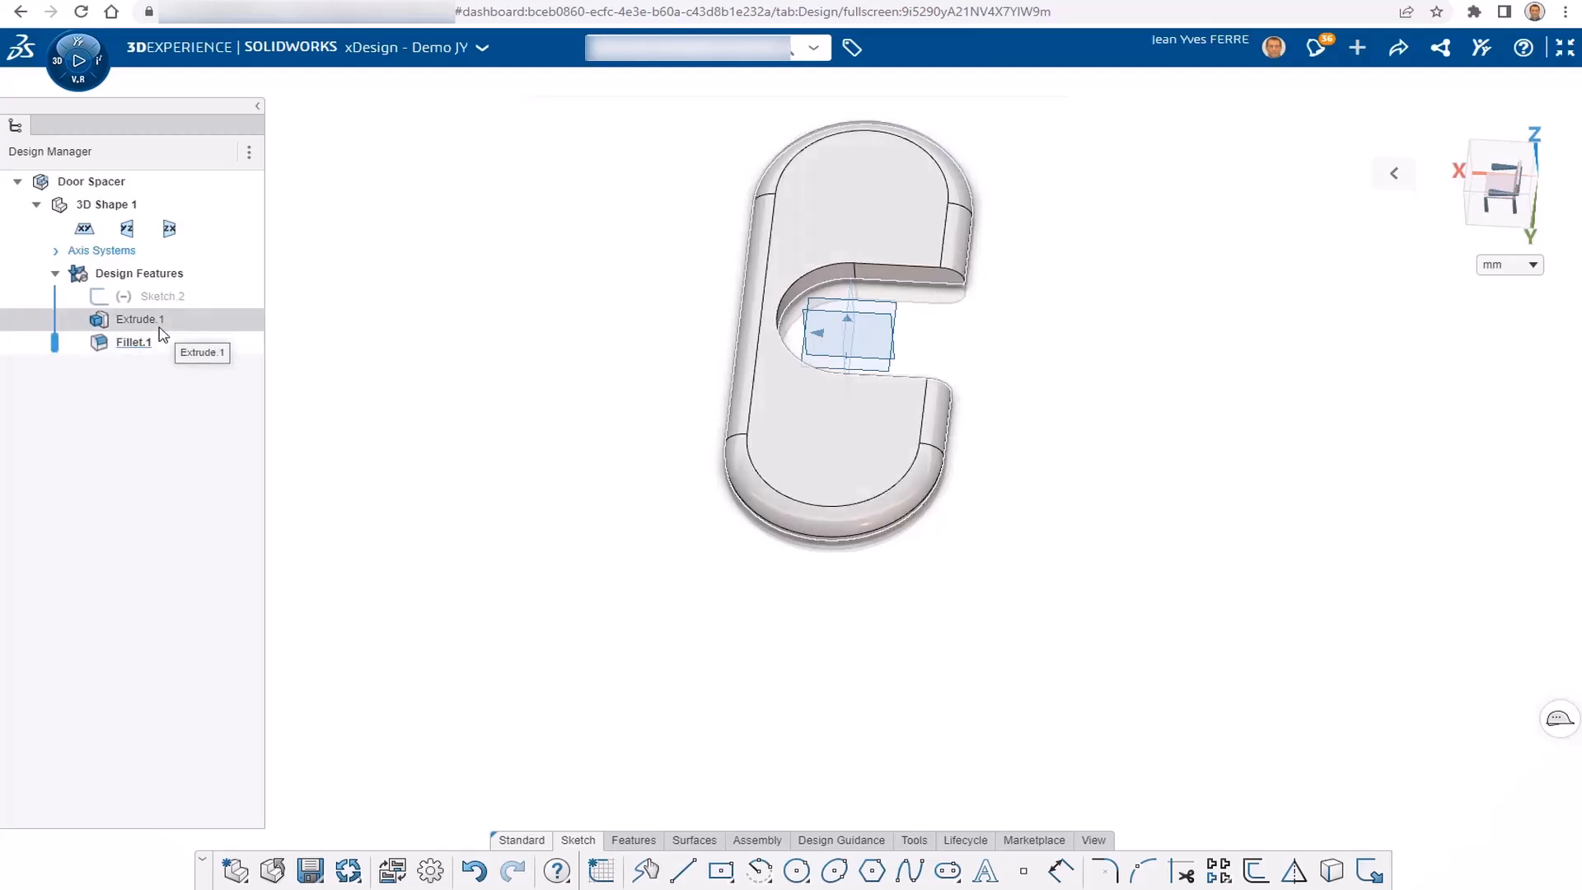
# - Reopen the profile sketch and draw two arcs extending the 18 mm semicircle to the rectangle's dashed construction line
pyautogui.click(162, 296)
pyautogui.click(205, 210)
pyautogui.scroll(5, 838, 338)
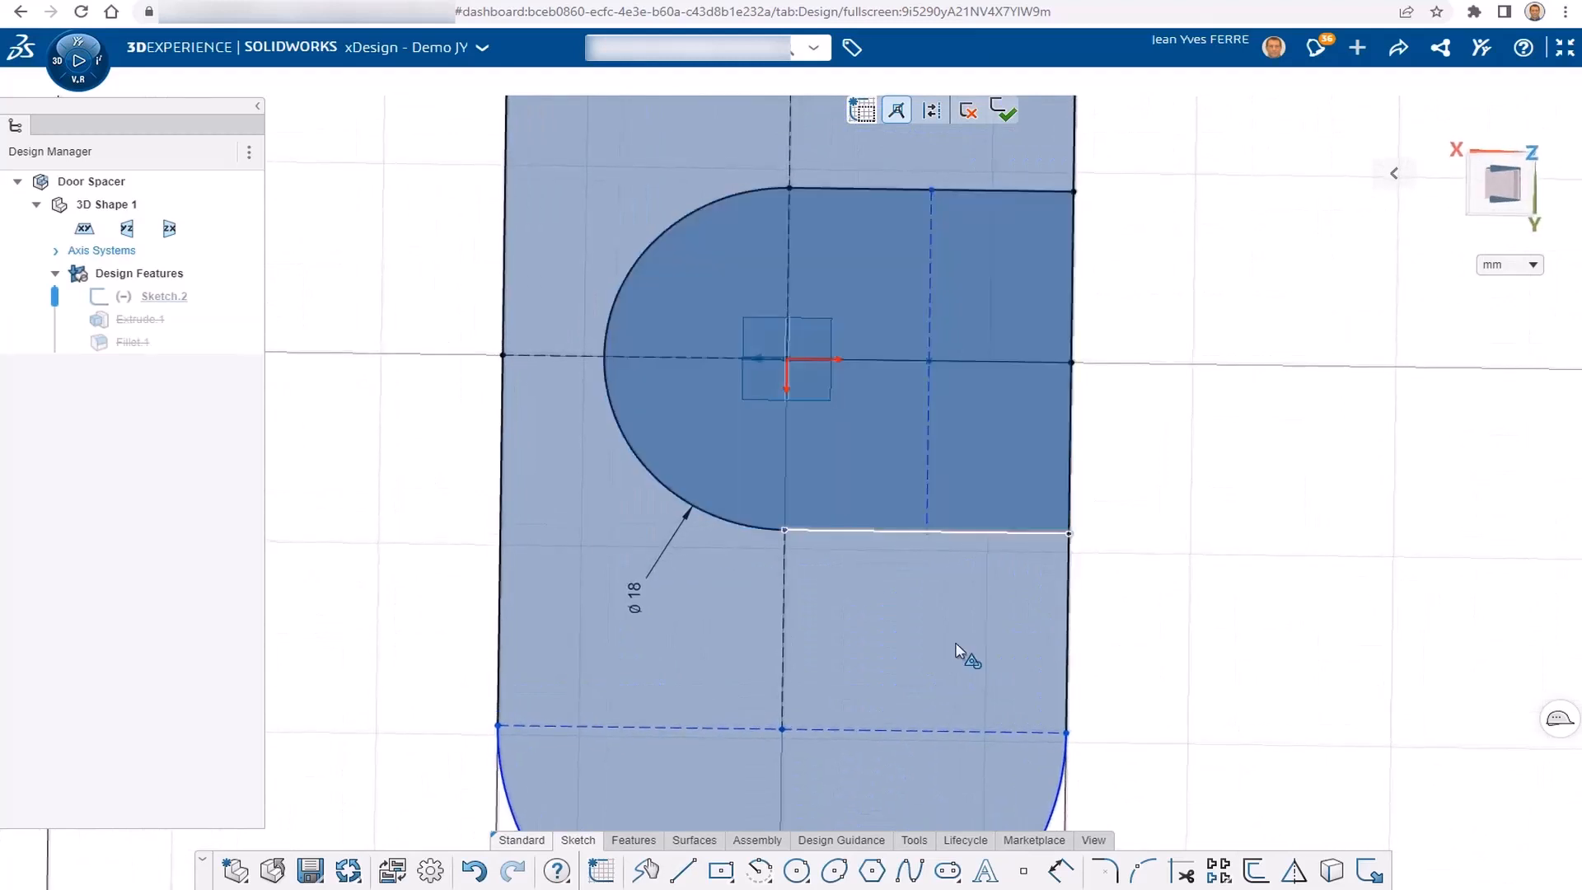
pyautogui.click(771, 878)
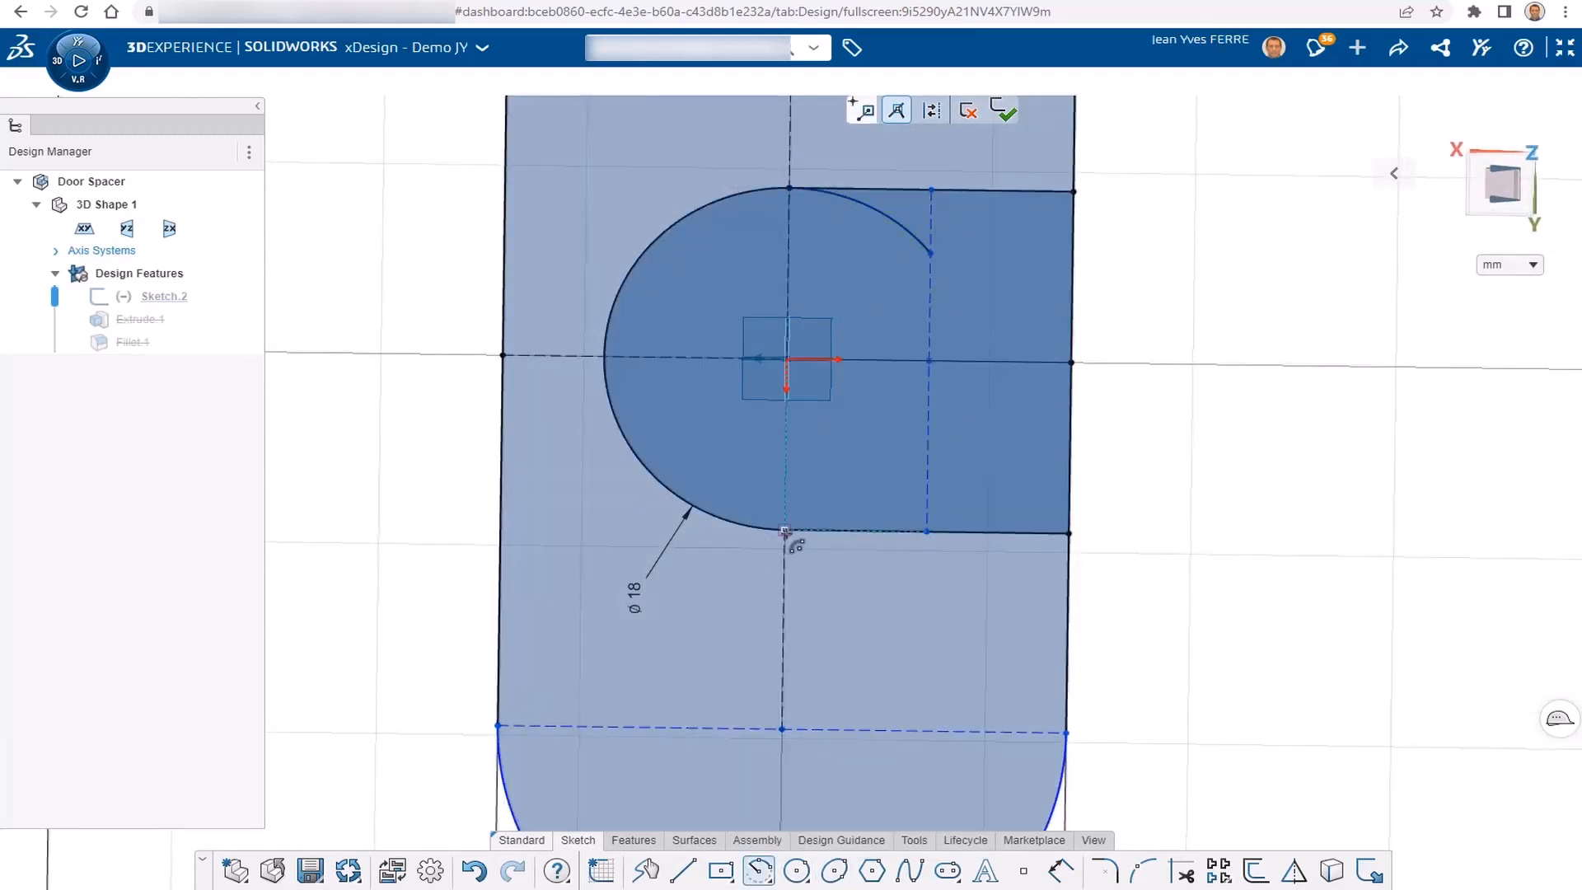
pyautogui.press('Escape')
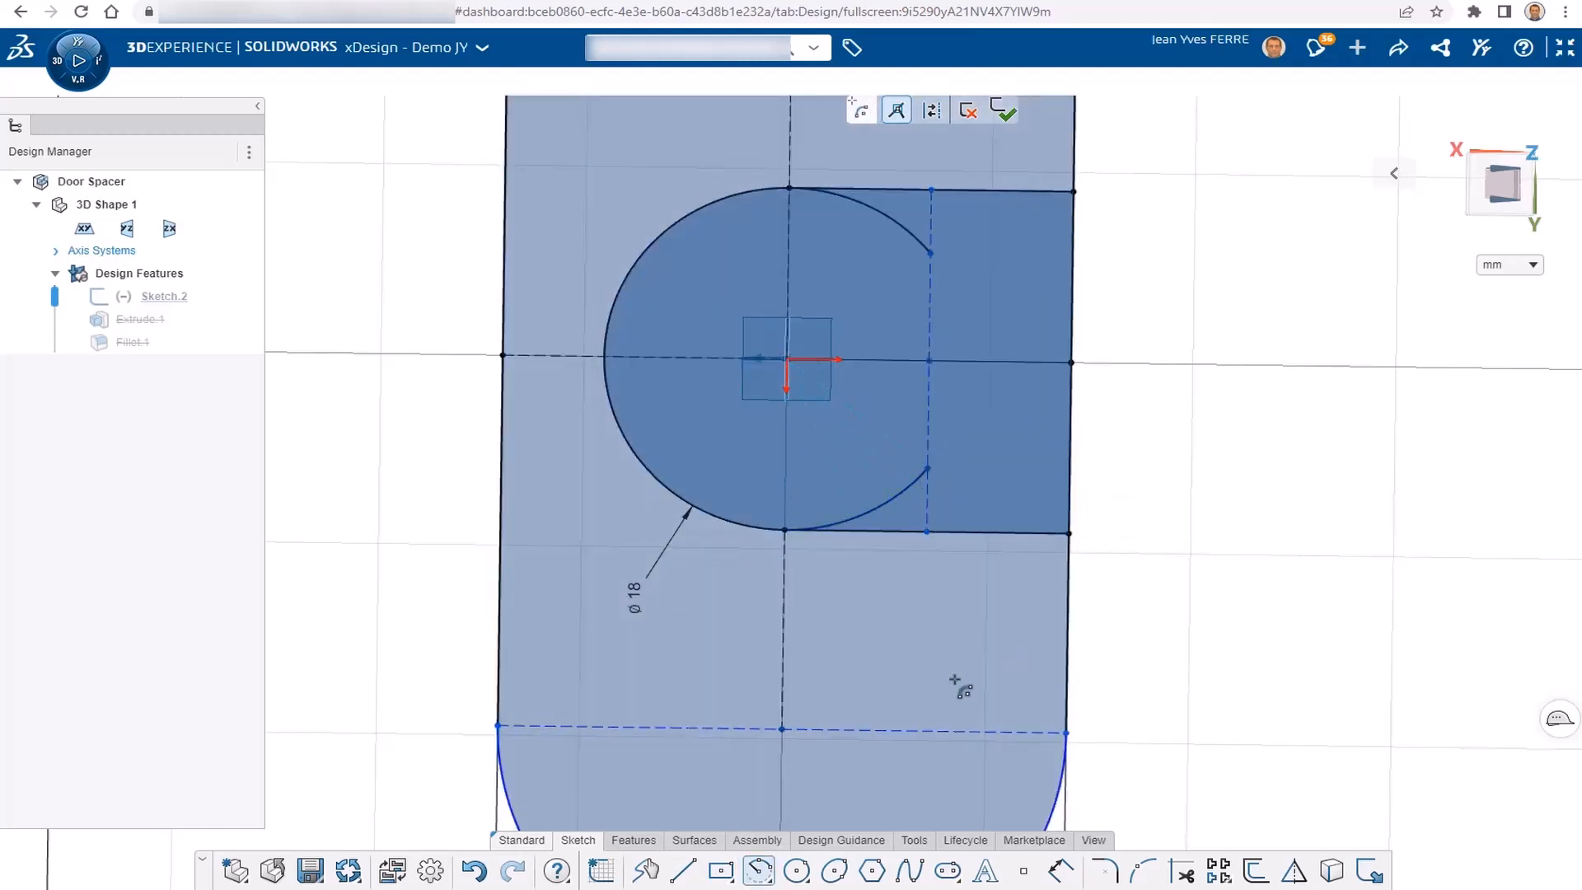
# - Draw two straight lines from the arc ends to the slot's straight edge and trim away the wider opening's old sides
pyautogui.click(1069, 470)
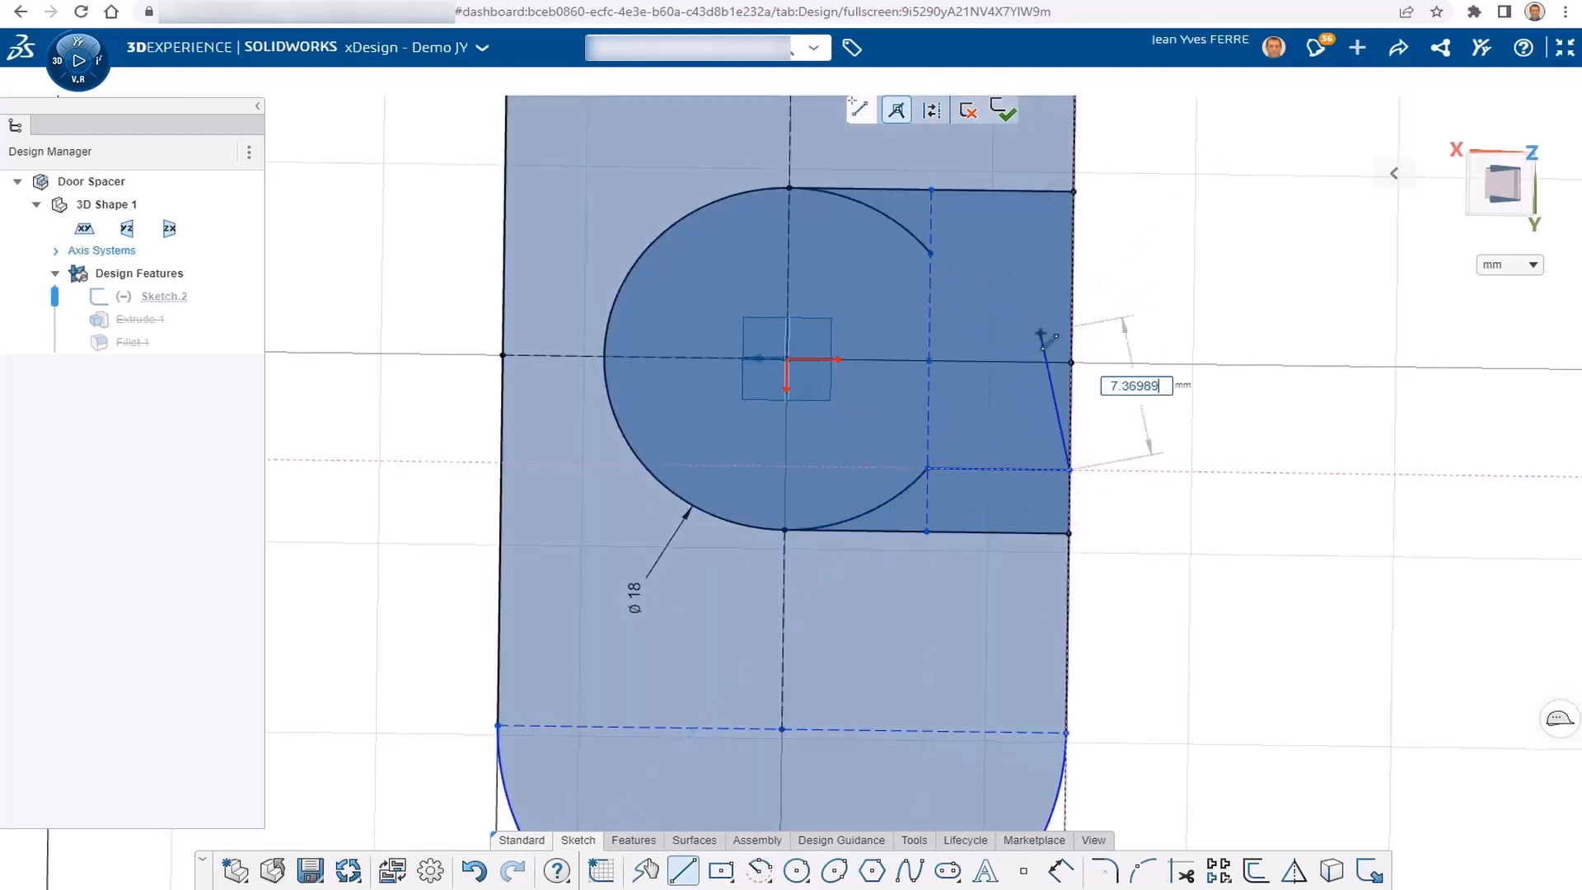
pyautogui.press('Escape')
pyautogui.click(1072, 255)
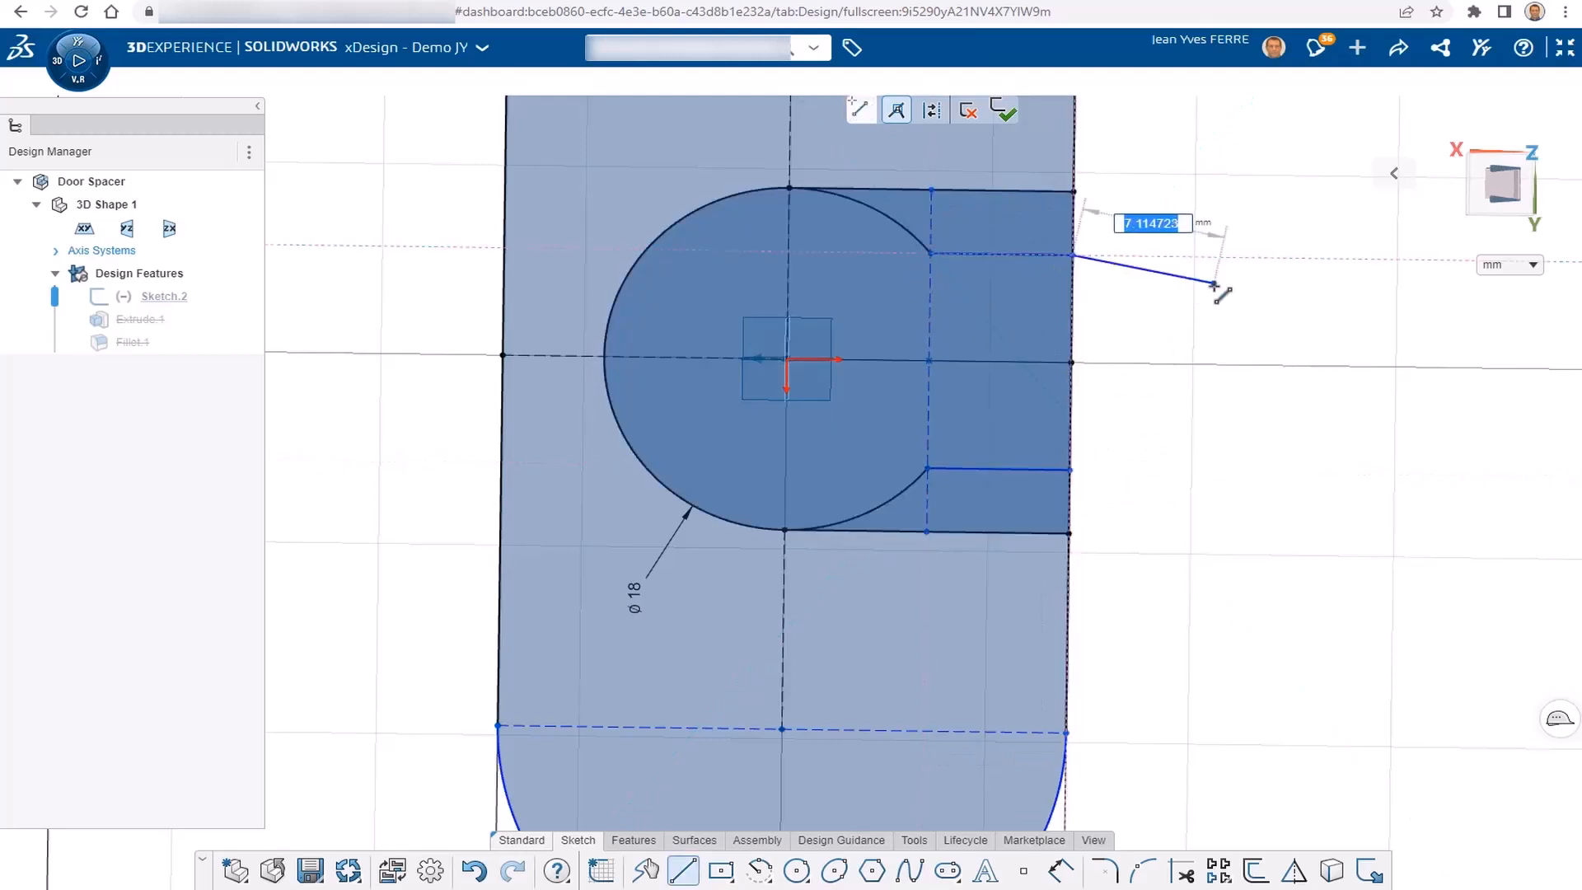
pyautogui.click(1184, 869)
pyautogui.click(1001, 191)
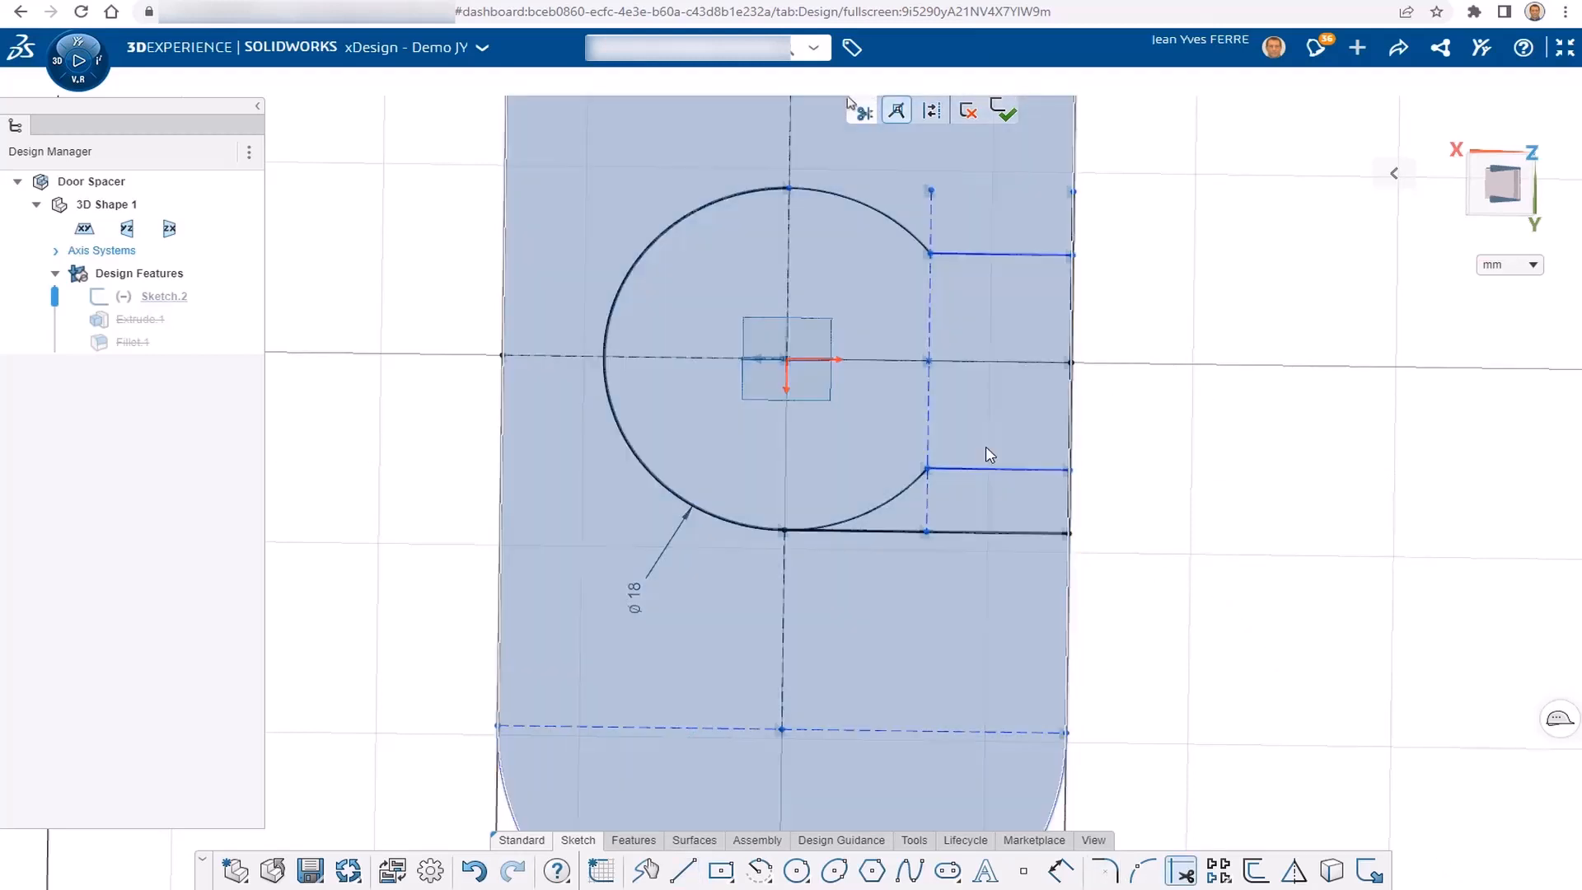
pyautogui.click(986, 533)
pyautogui.press('Escape')
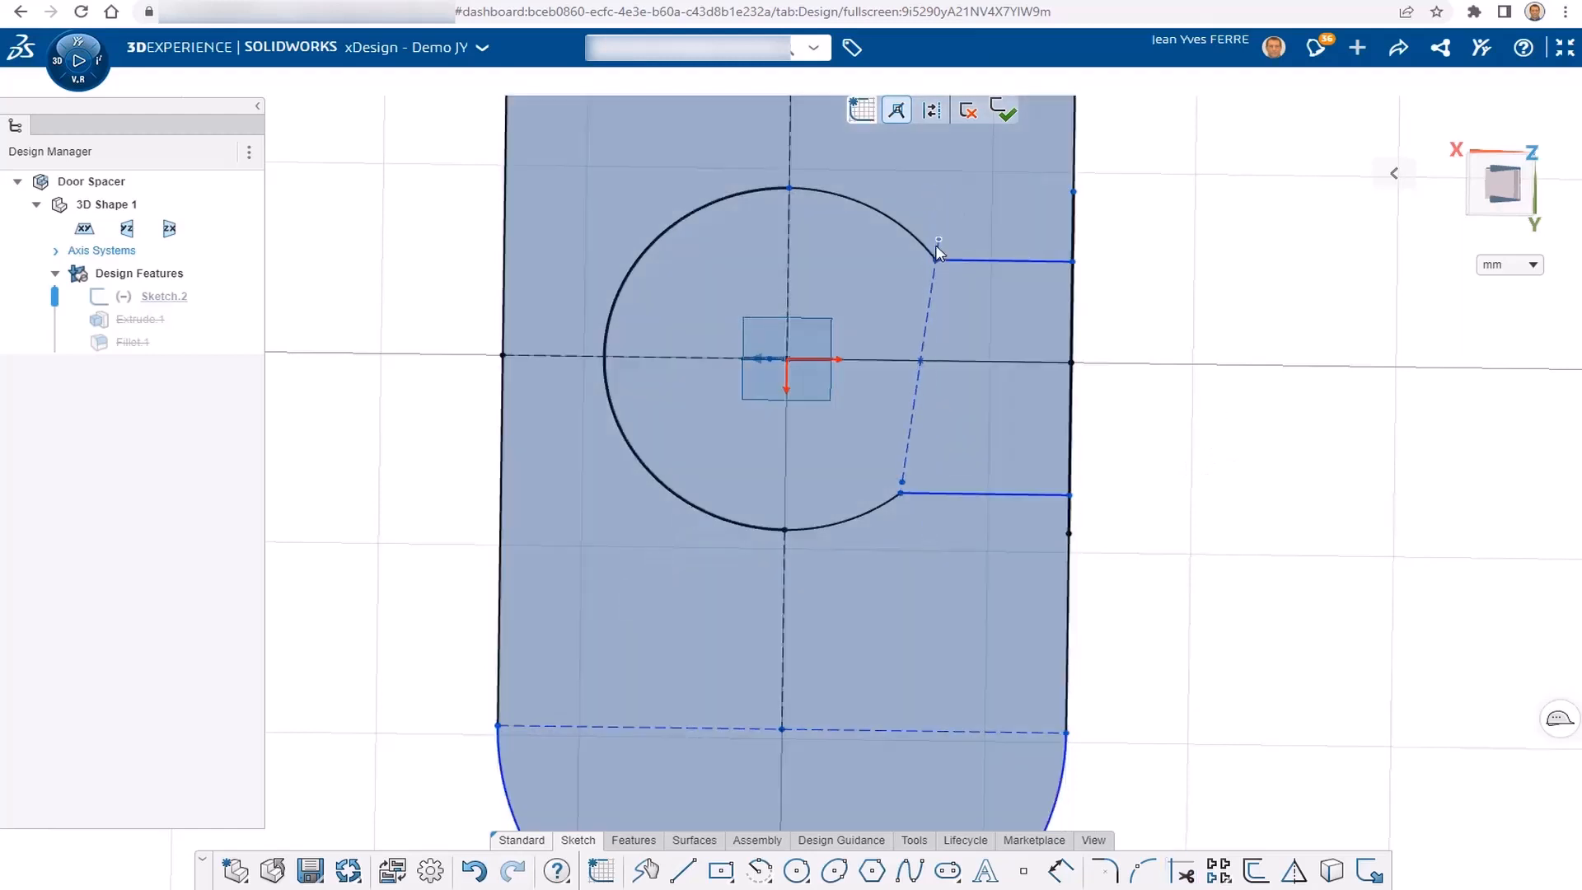
# - Dimension the narrowed opening's parallel sides 12 mm apart and finish the sketch
pyautogui.click(1012, 467)
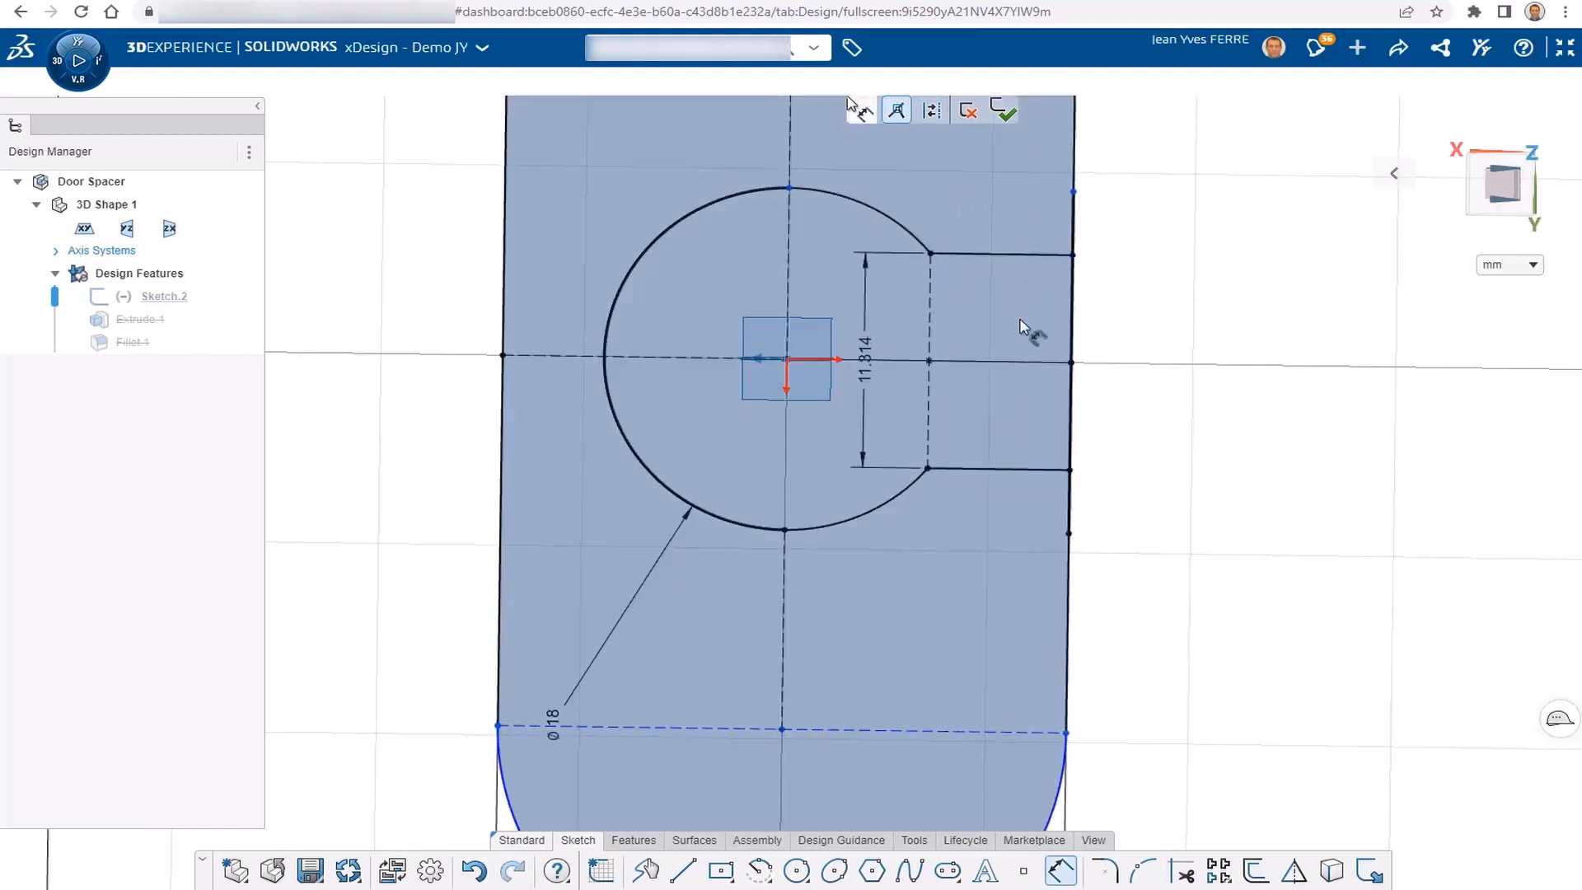
pyautogui.press('Return')
pyautogui.scroll(-3, 1236, 370)
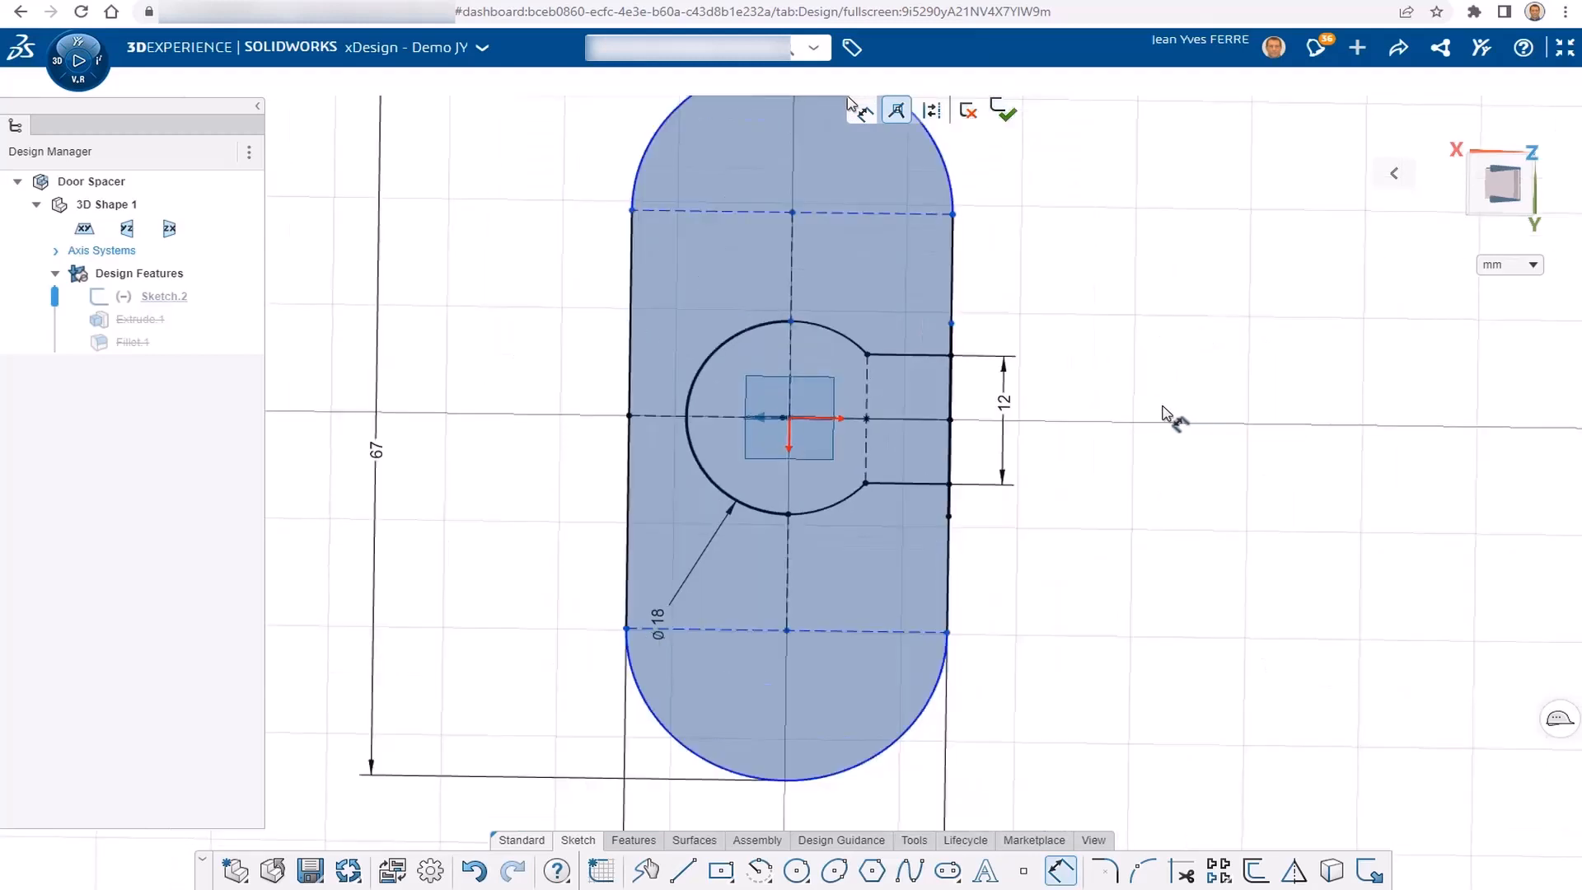
pyautogui.press('Return')
pyautogui.click(1003, 110)
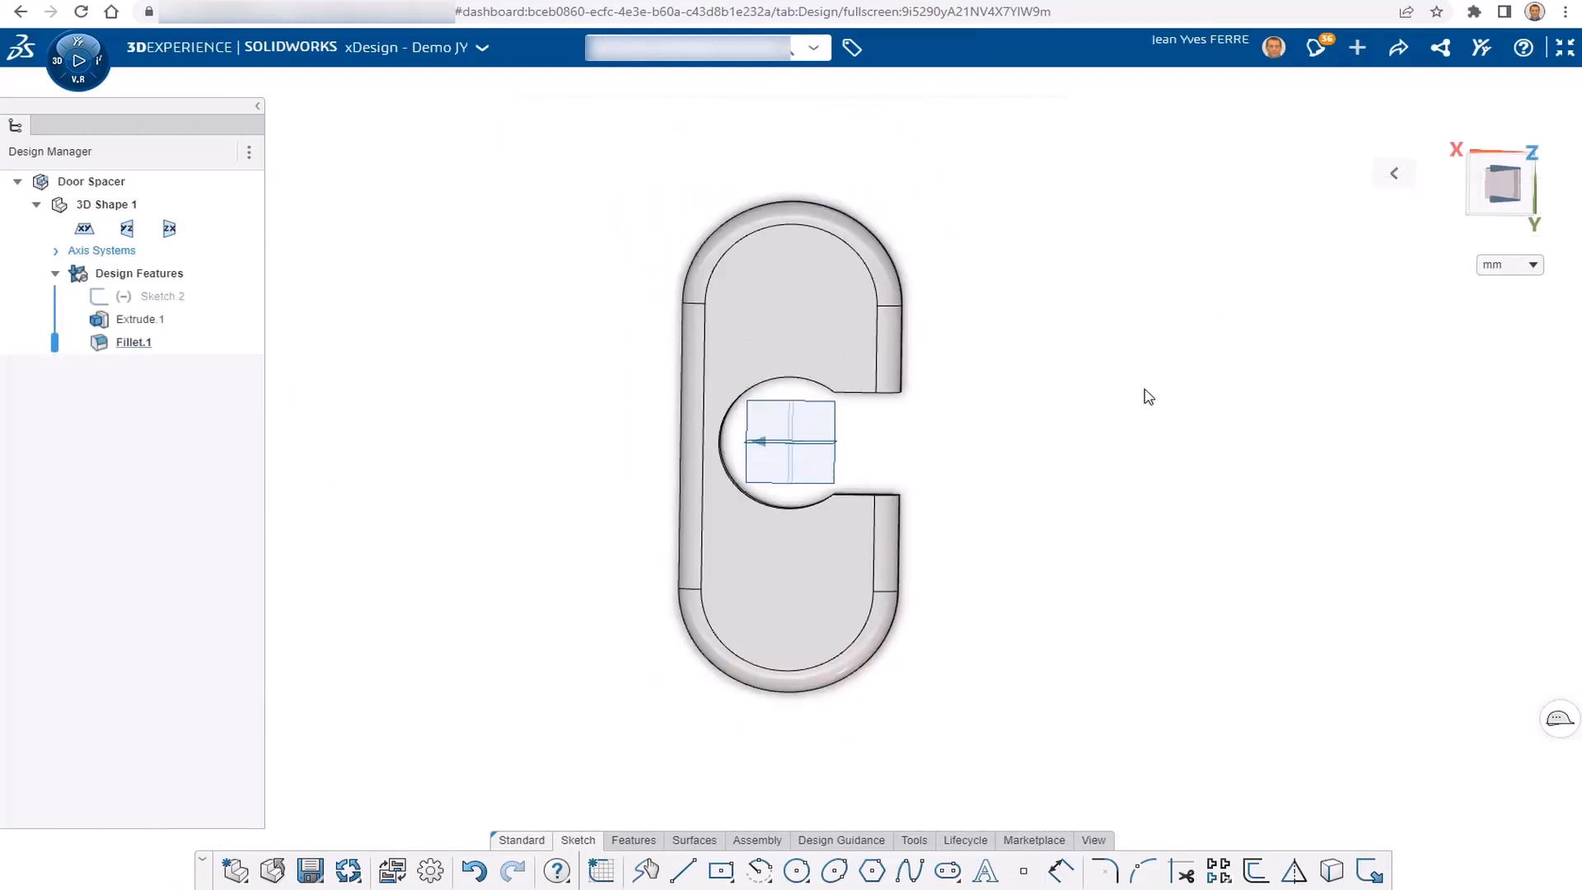
# - Start a sketch on the plate's flat underside and offset the face outline 1.5 mm inward
pyautogui.moveTo(1052, 463); pyautogui.dragTo(659, 392, button='middle')
pyautogui.click(664, 383)
pyautogui.click(728, 322)
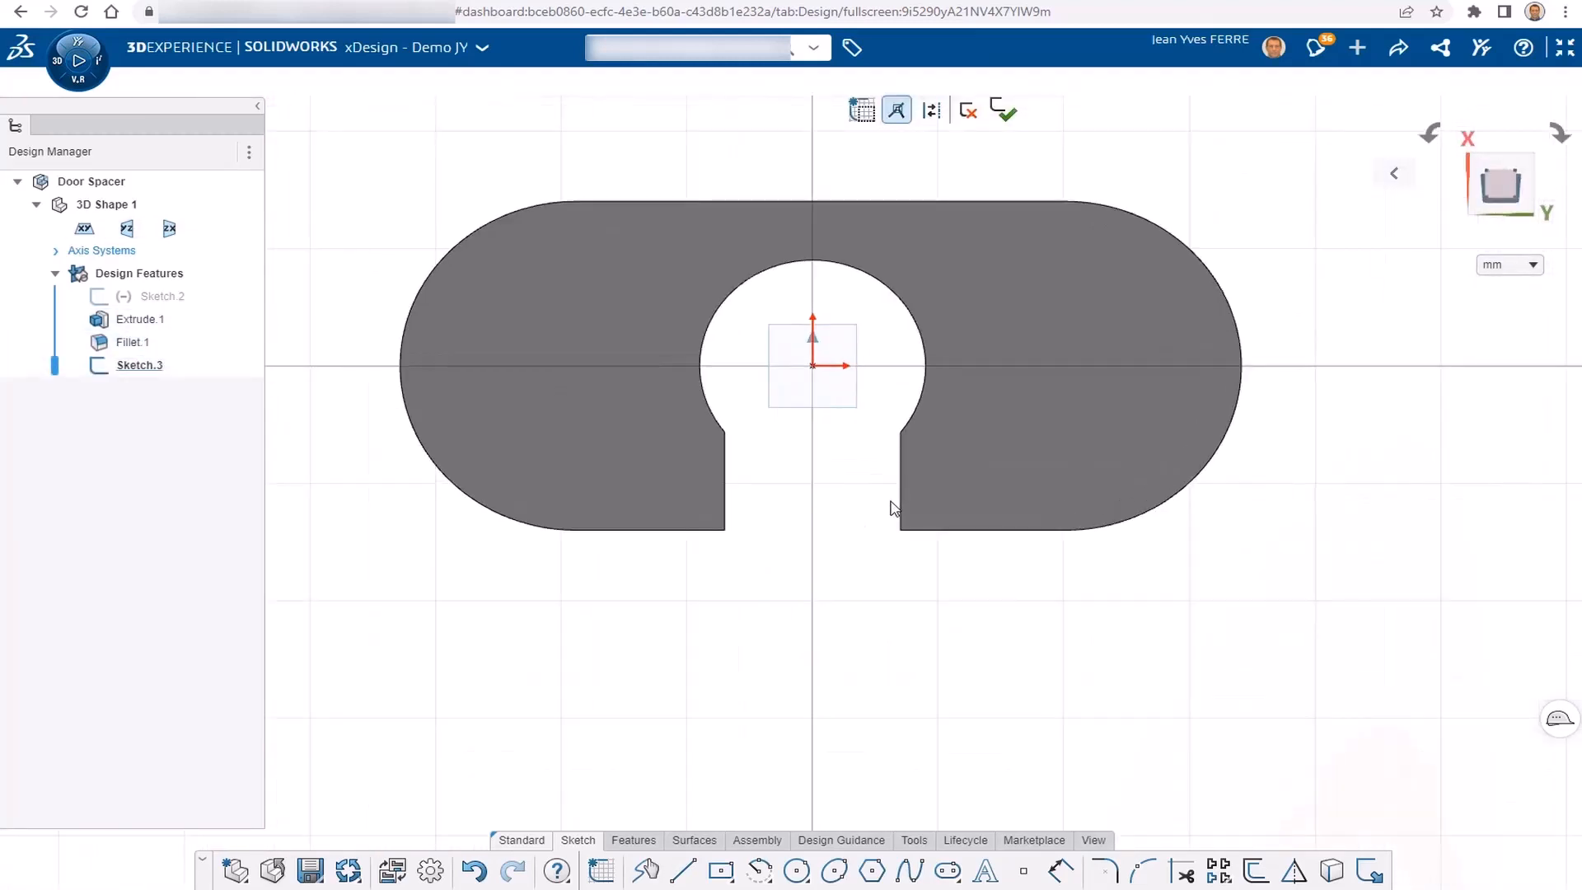
pyautogui.click(992, 412)
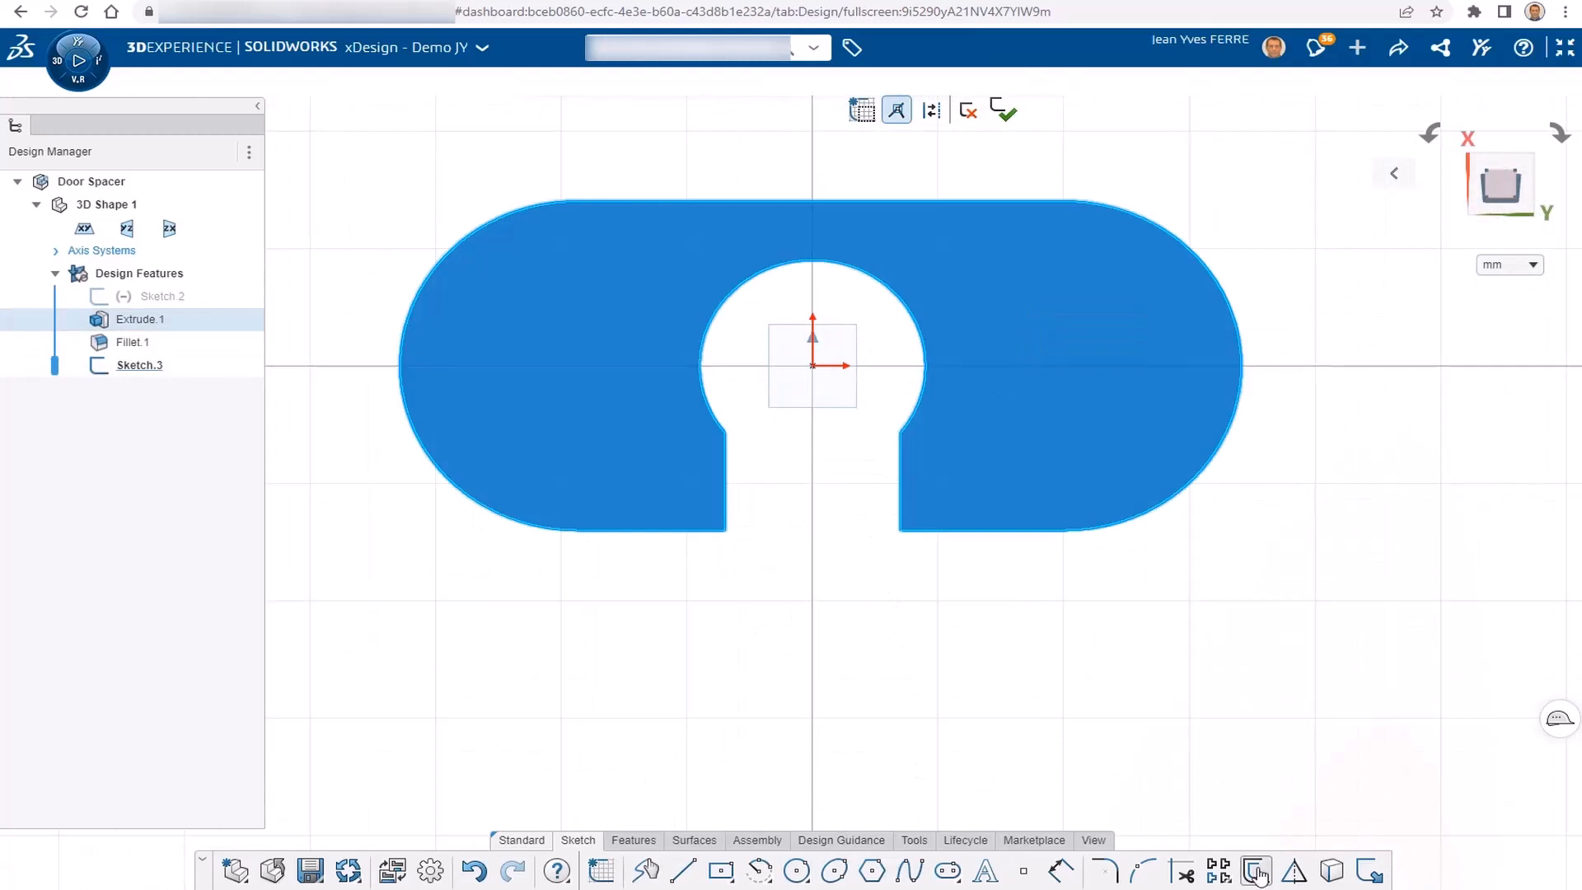
pyautogui.click(1256, 871)
pyautogui.click(427, 216)
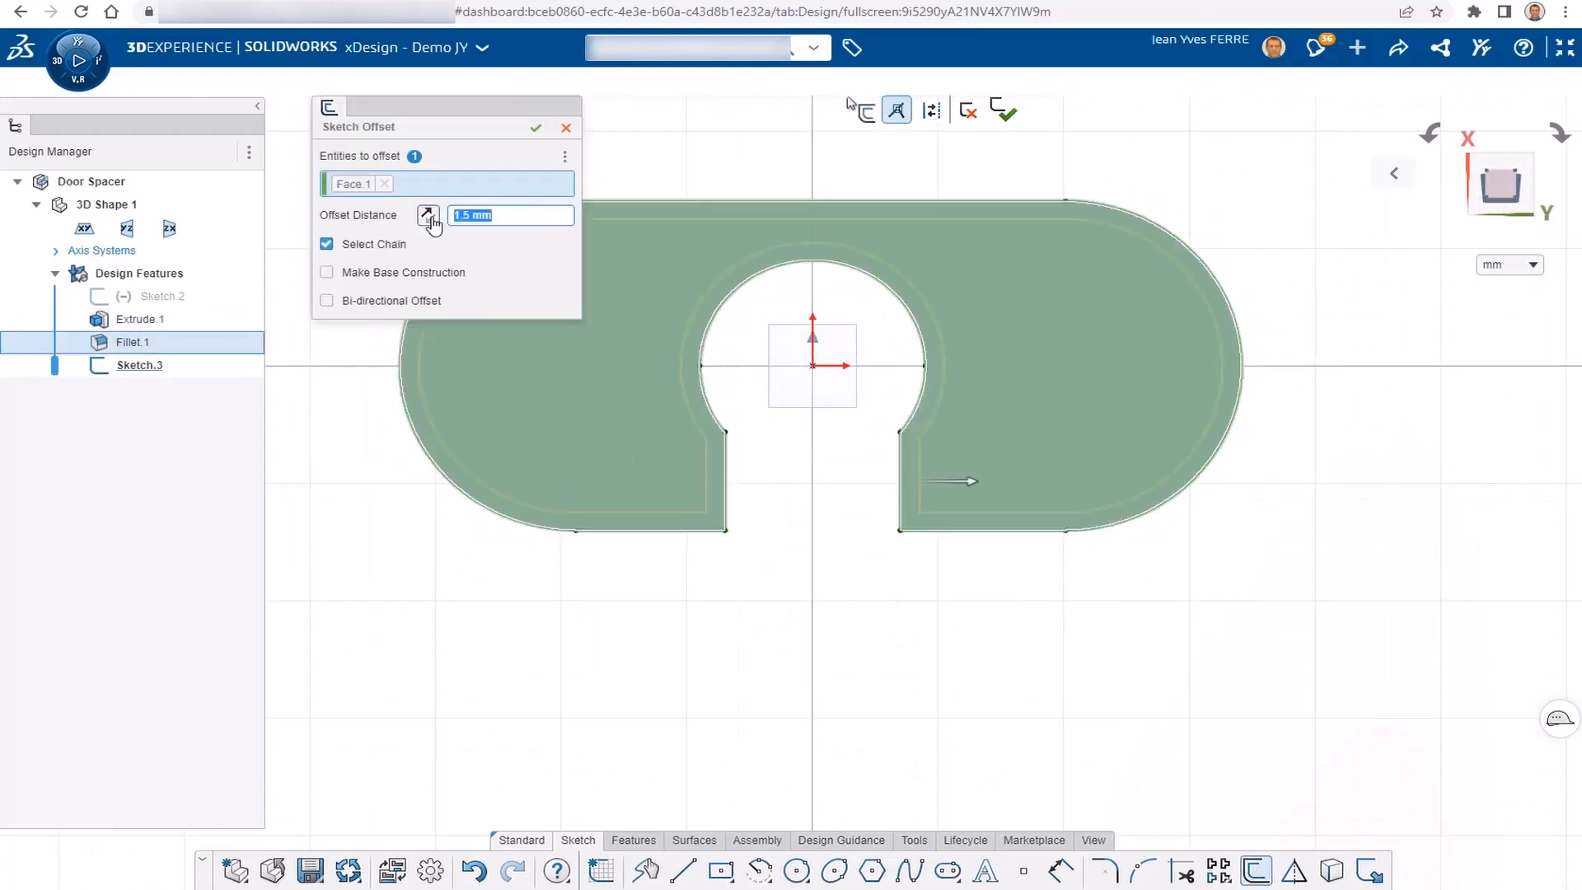
pyautogui.click(538, 130)
# - Delete the offset curves around the opening and stretch the remaining short line across it to close the slot-shaped outline
pyautogui.click(707, 475)
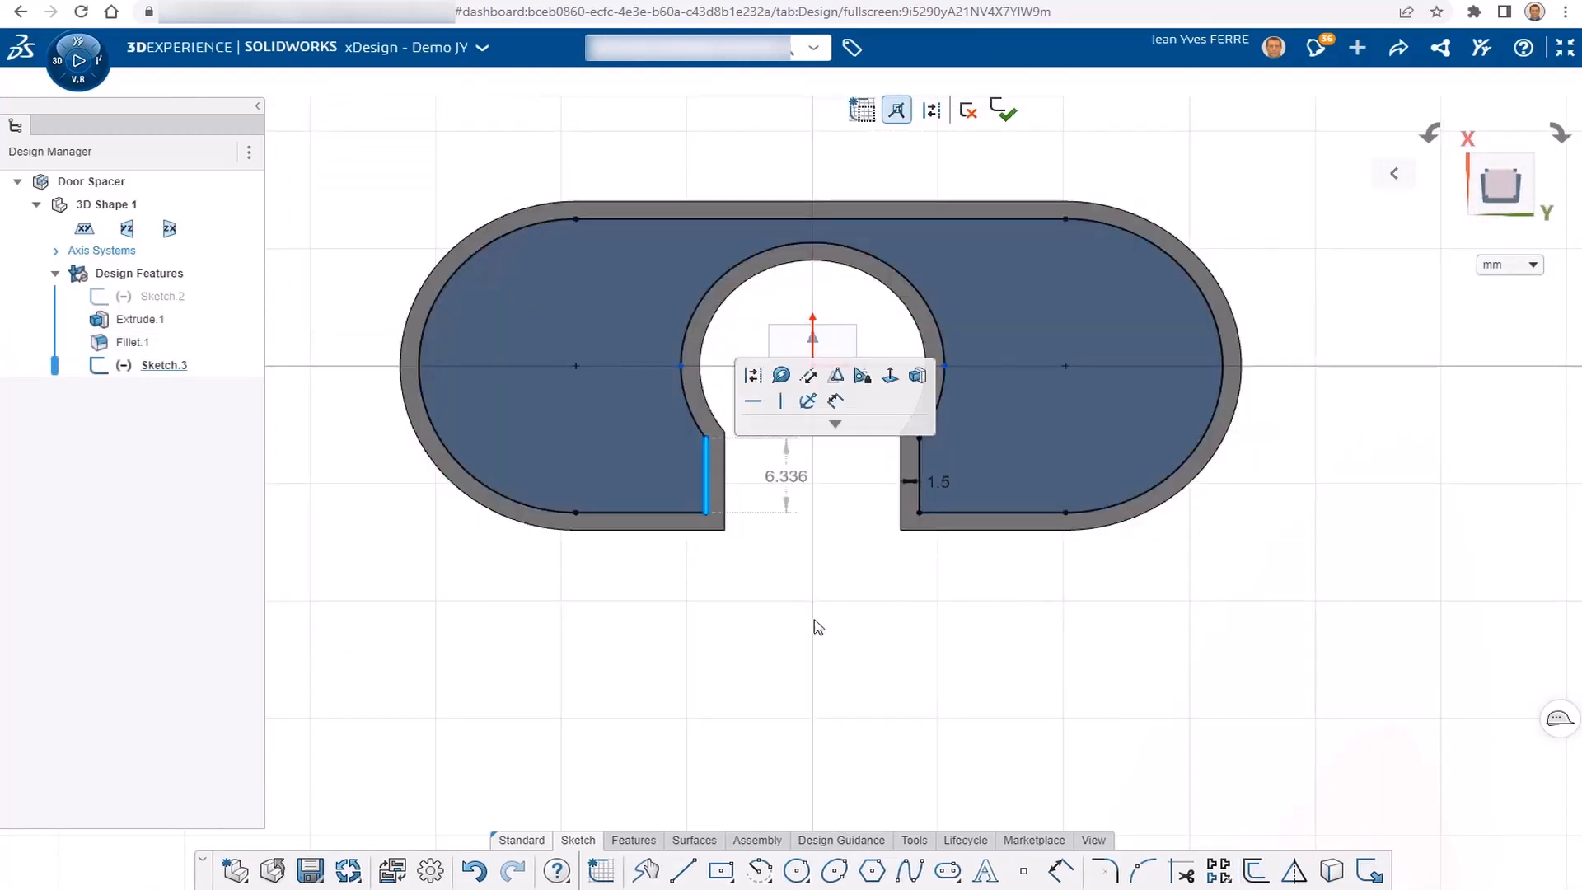
pyautogui.press('Delete')
pyautogui.press('Delete')
pyautogui.click(939, 330)
pyautogui.press('Delete')
pyautogui.click(692, 412)
pyautogui.press('Delete')
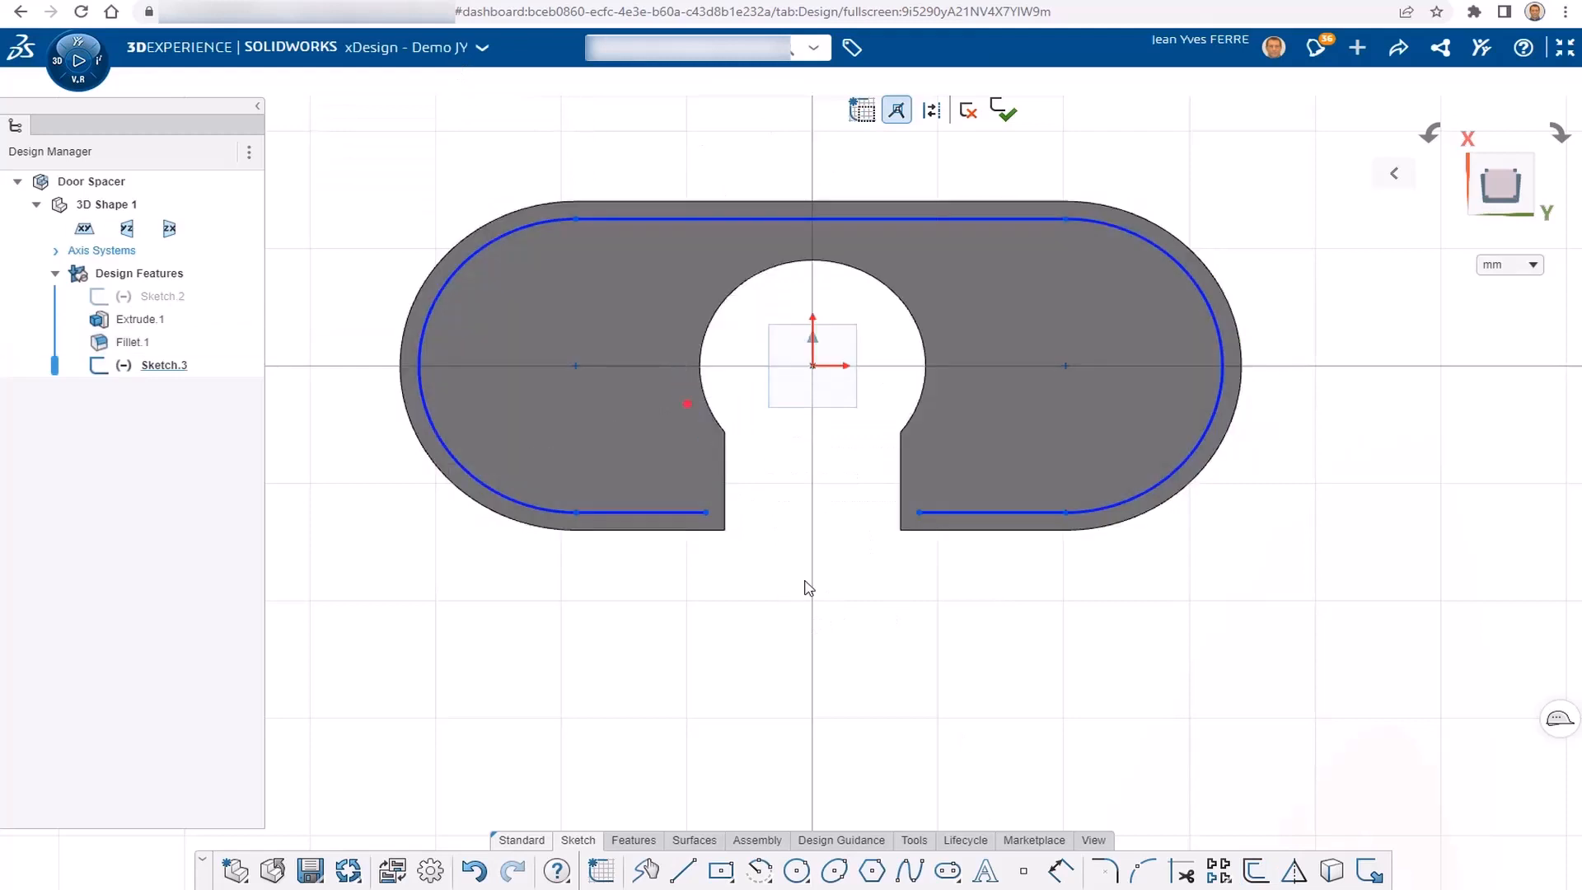
pyautogui.click(965, 514)
pyautogui.press('Delete')
pyautogui.moveTo(706, 513); pyautogui.dragTo(916, 519)
pyautogui.moveTo(1073, 519); pyautogui.dragTo(1066, 513)
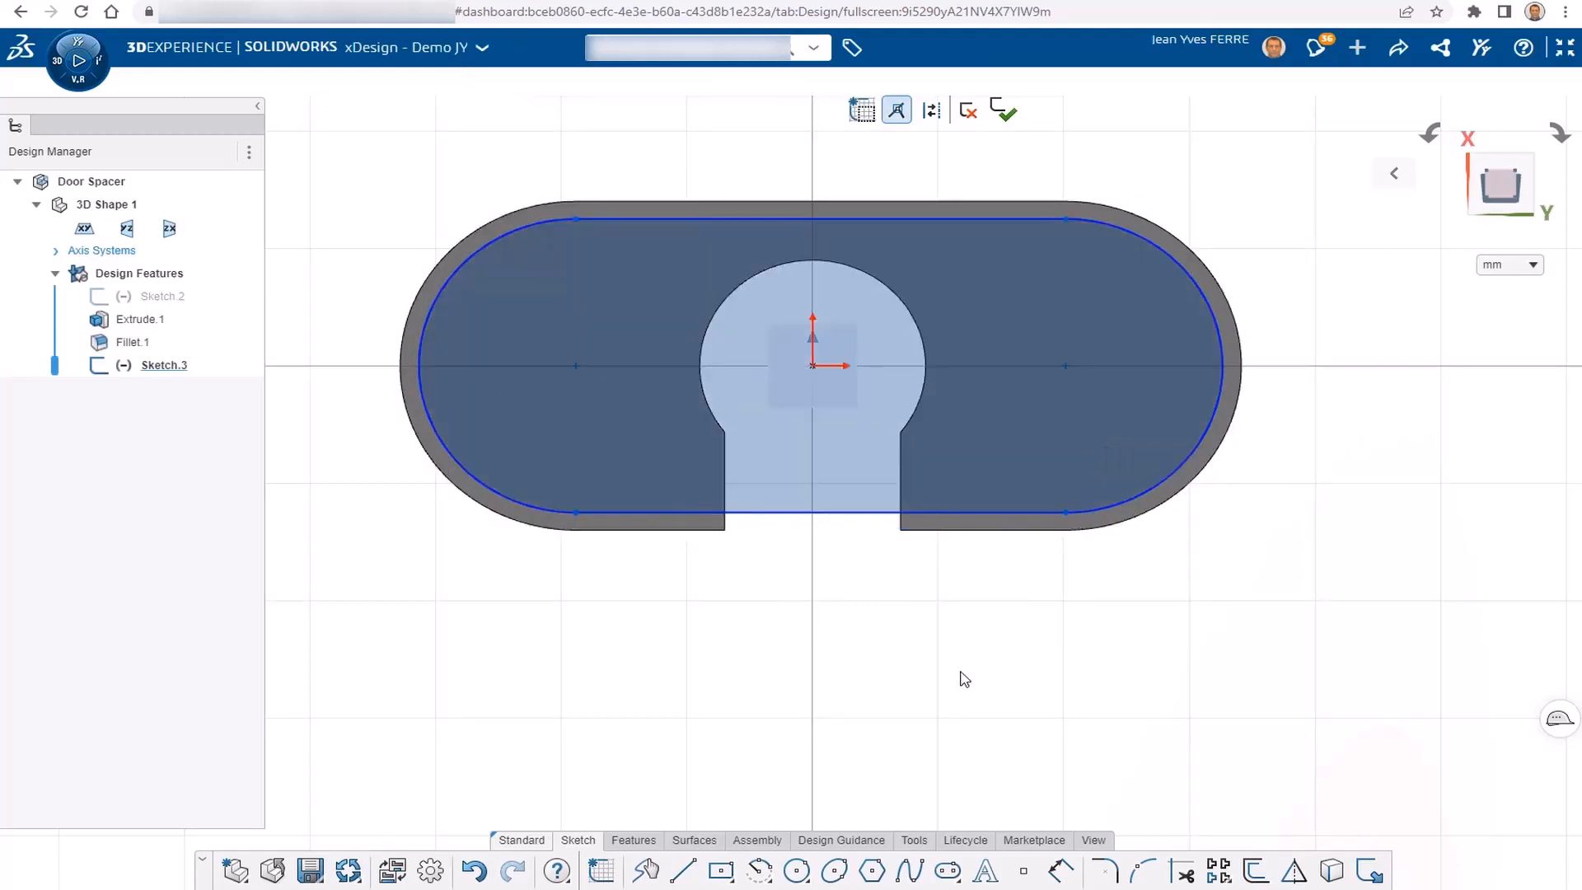
# - Cut the closed slot-shaped outline 0.4 mm deep into the plate's underside
pyautogui.click(633, 839)
pyautogui.moveTo(675, 678); pyautogui.dragTo(639, 501, button='middle')
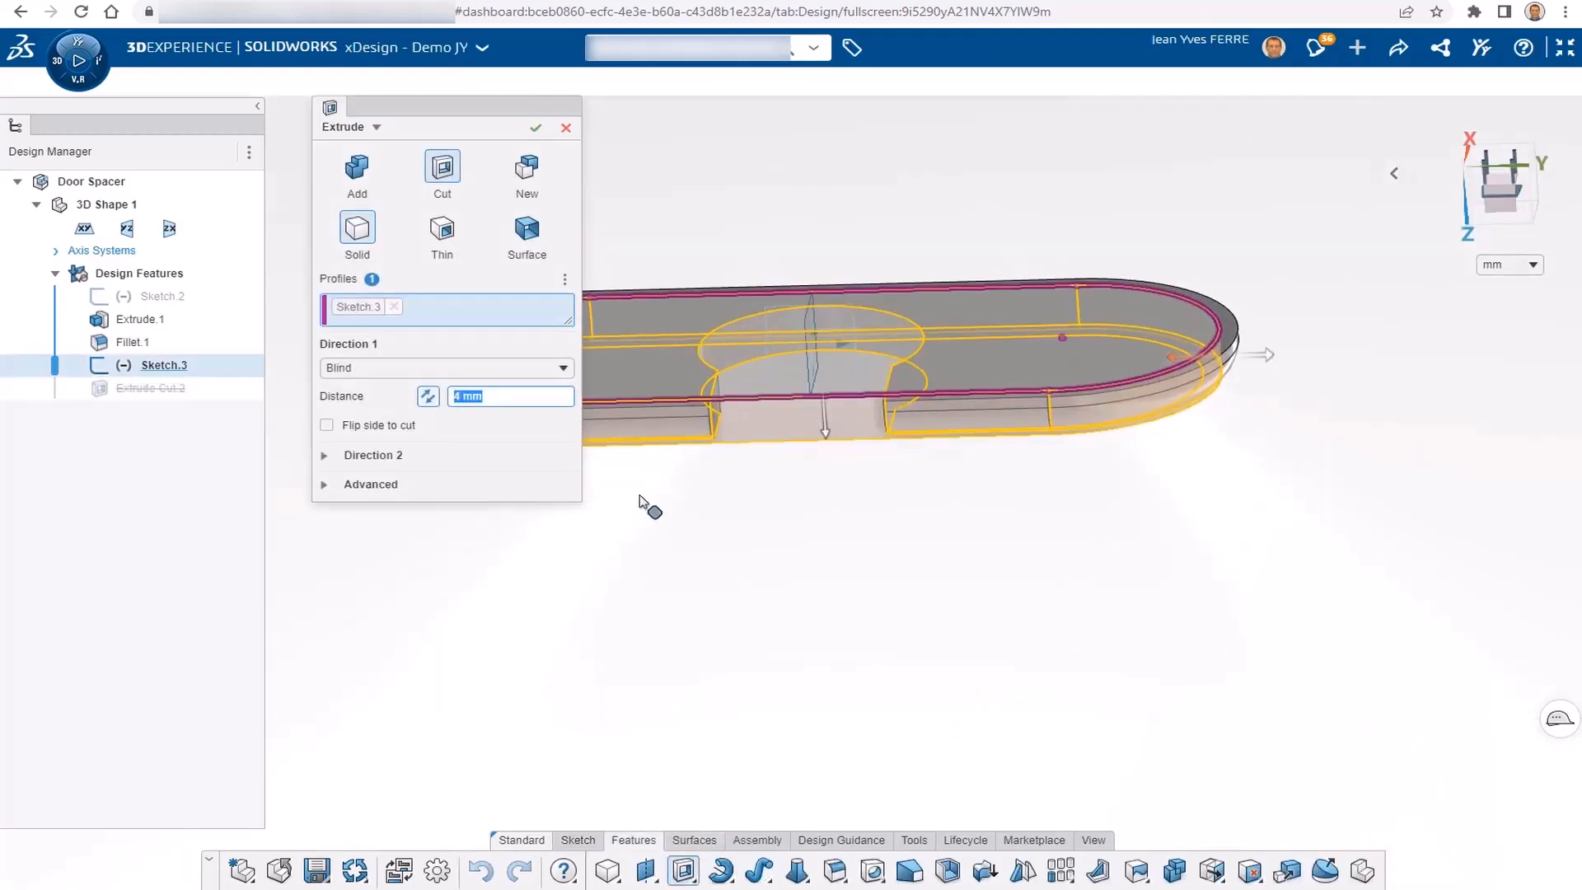
pyautogui.write('0.2')
pyautogui.press('Return')
pyautogui.moveTo(922, 412); pyautogui.dragTo(914, 350, button='middle')
pyautogui.click(535, 128)
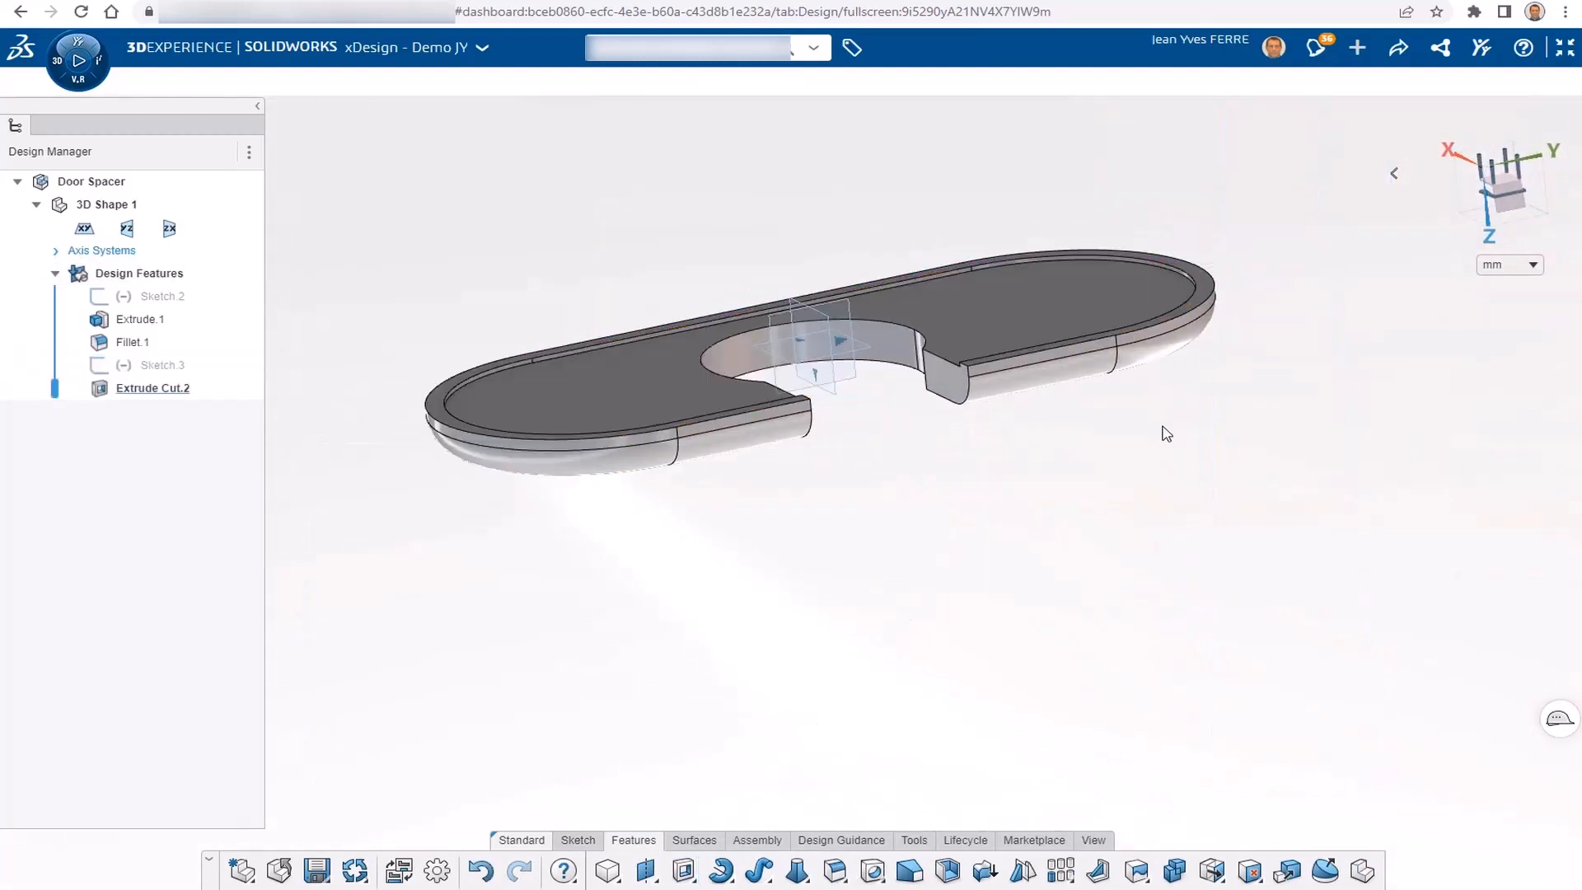
# - Start a sketch on the recessed underside face and draw a 3 mm high centre rectangle spanning the opening
pyautogui.moveTo(1165, 434)
pyautogui.mouseDown(button='middle')
pyautogui.moveTo(1098, 470)
pyautogui.moveTo(833, 258)
pyautogui.moveTo(787, 476)
pyautogui.moveTo(650, 568)
pyautogui.moveTo(704, 536)
pyautogui.mouseUp(button='middle')
pyautogui.scroll(5, 688, 523)
pyautogui.scroll(-2, 687, 523)
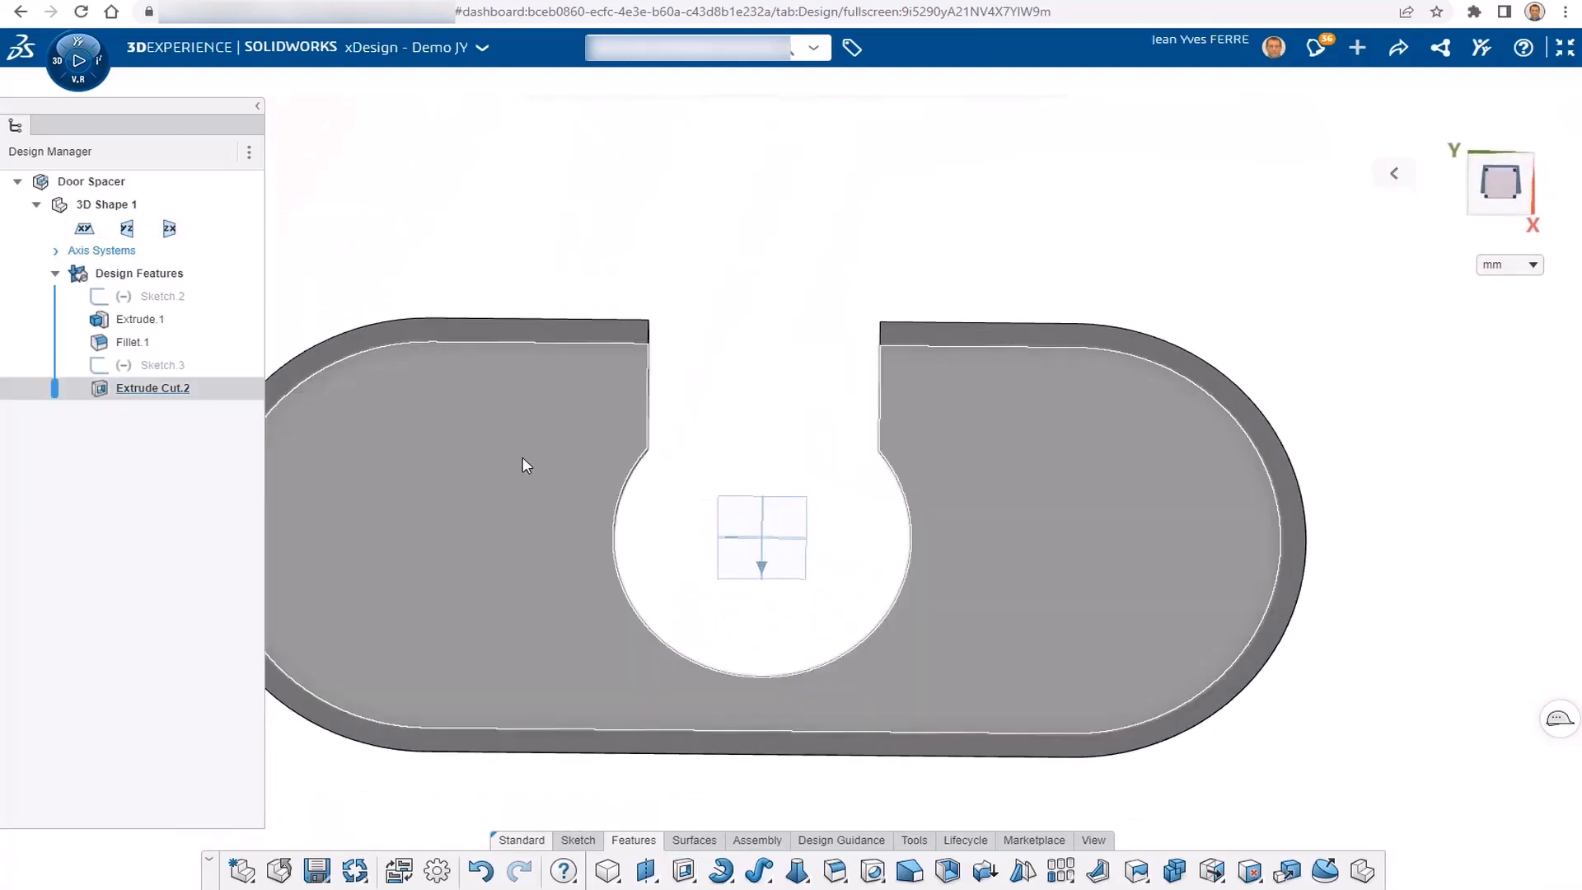
pyautogui.click(525, 464)
pyautogui.click(570, 390)
pyautogui.scroll(3, 493, 562)
pyautogui.click(721, 871)
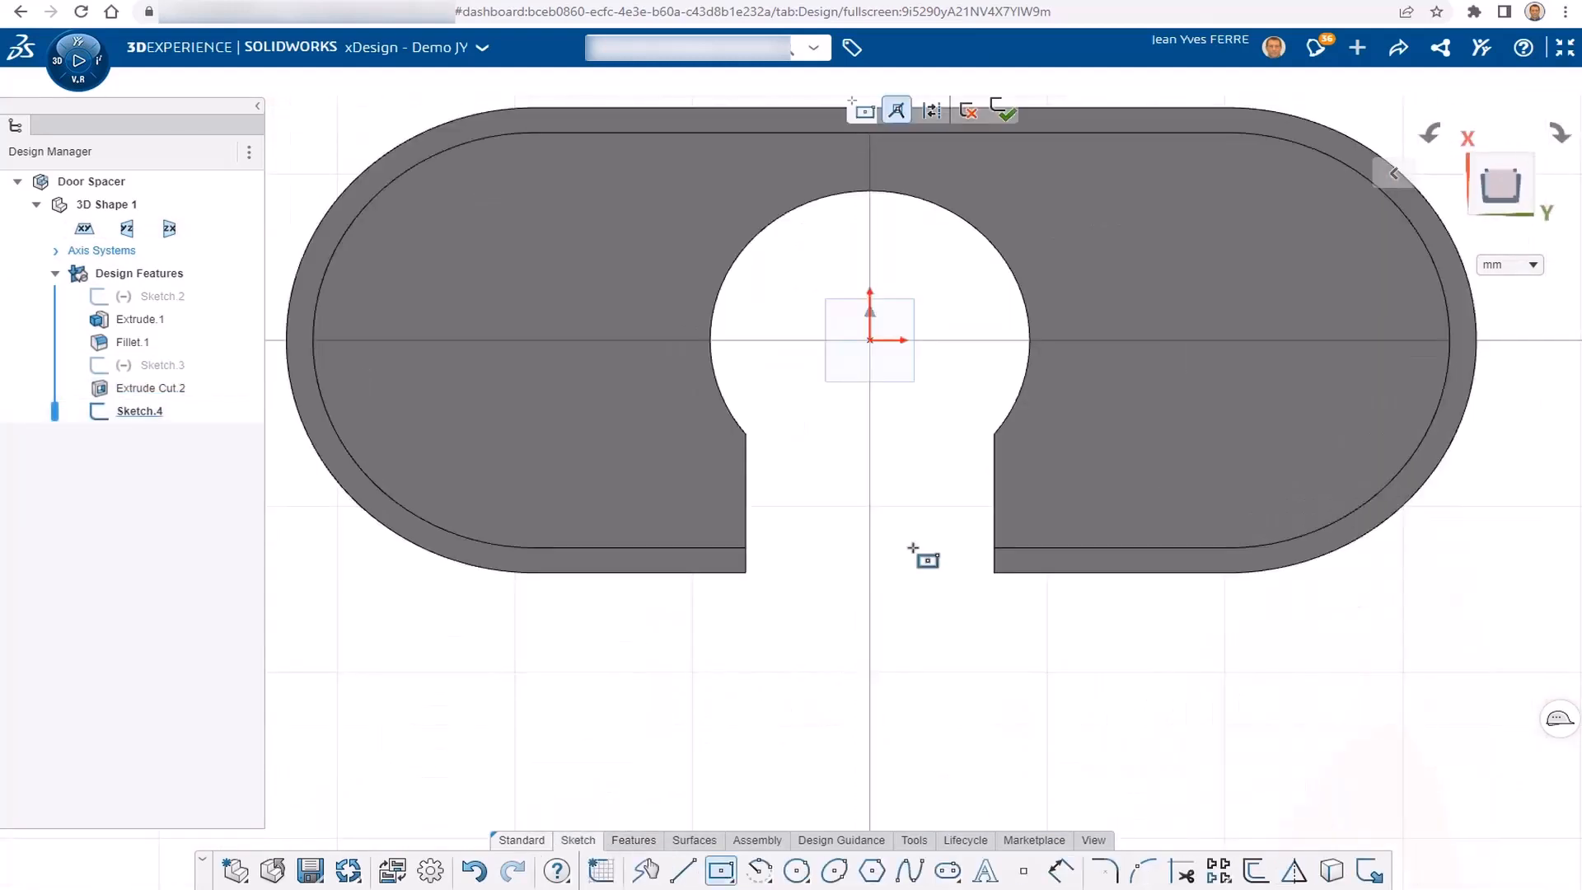
pyautogui.click(869, 506)
pyautogui.write('3')
pyautogui.press('Return')
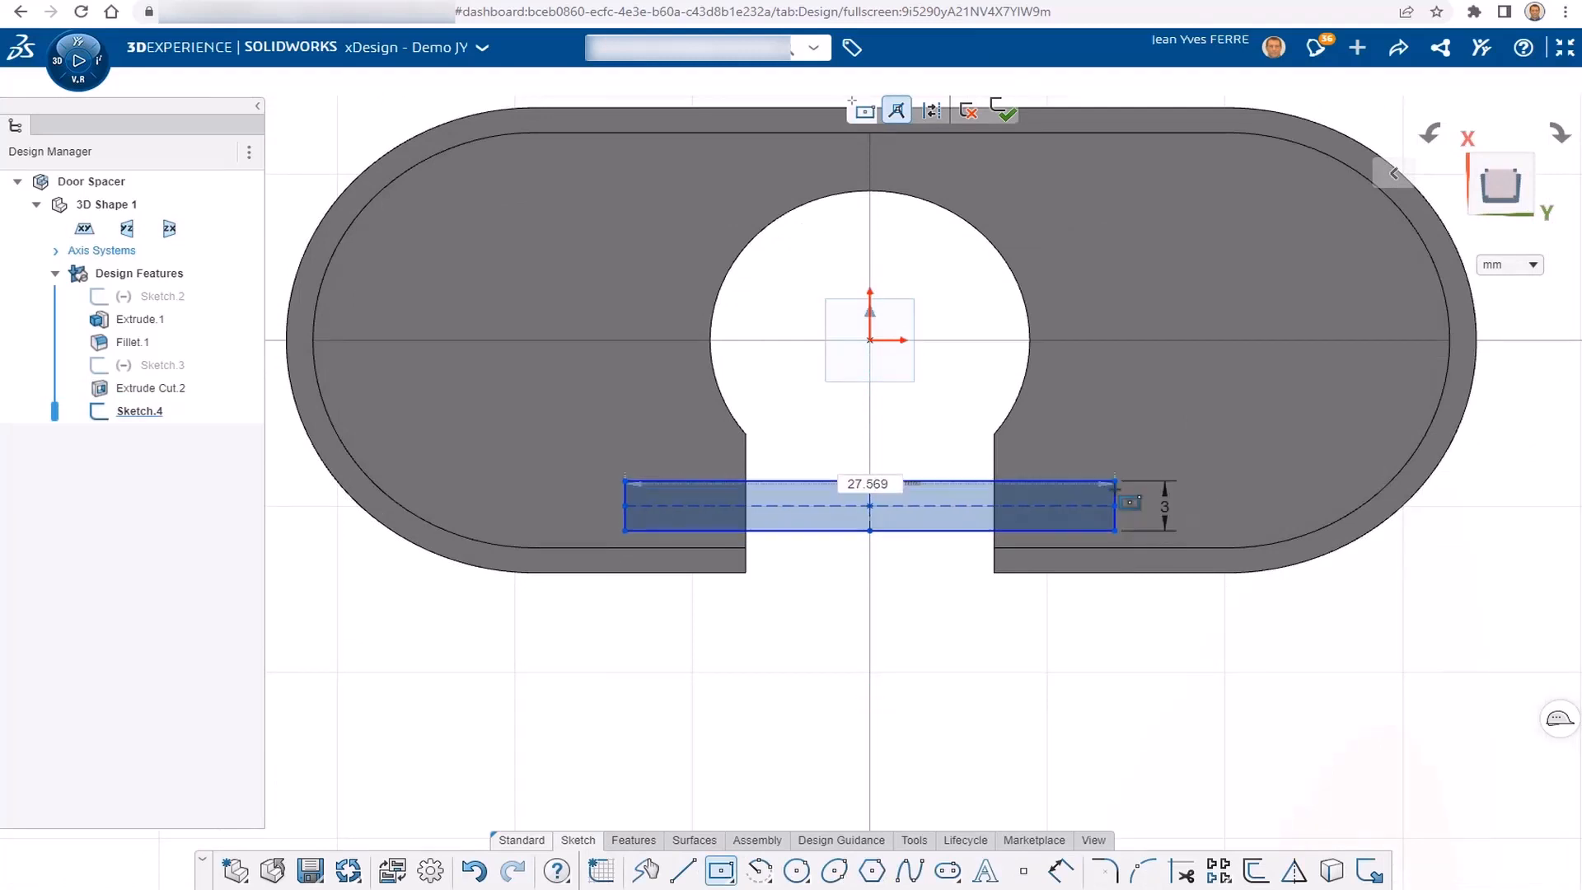
pyautogui.click(1189, 479)
# - Dimension the rectangle's length as 35 mm and align its centre vertically with the origin
pyautogui.moveTo(1022, 742); pyautogui.dragTo(1004, 618, button='right')
pyautogui.click(981, 481)
pyautogui.click(913, 647)
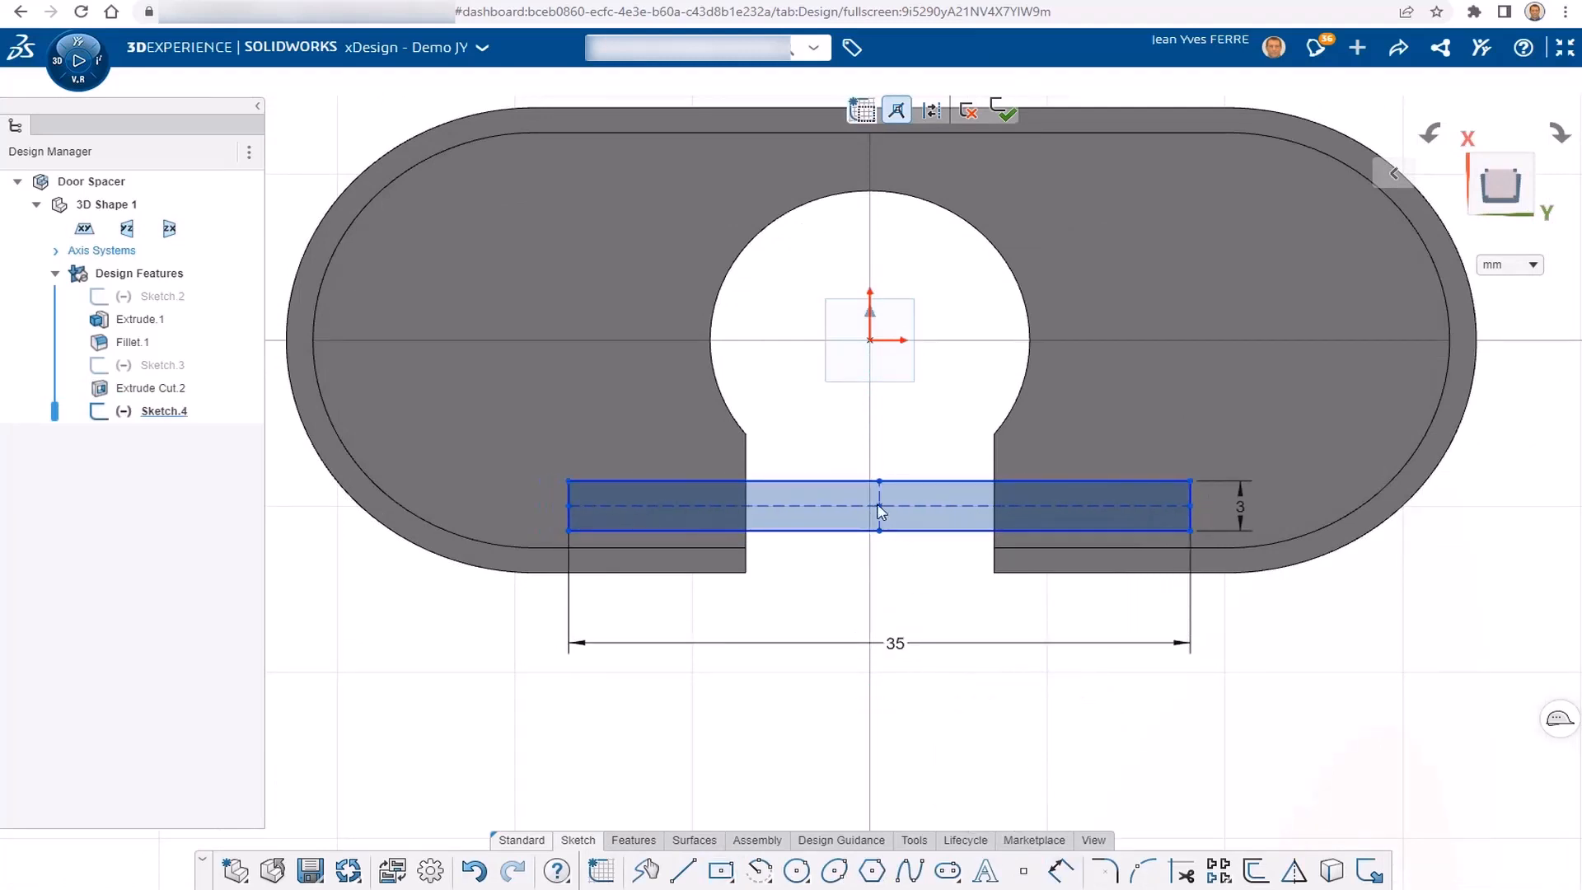
pyautogui.click(872, 340)
pyautogui.click(919, 275)
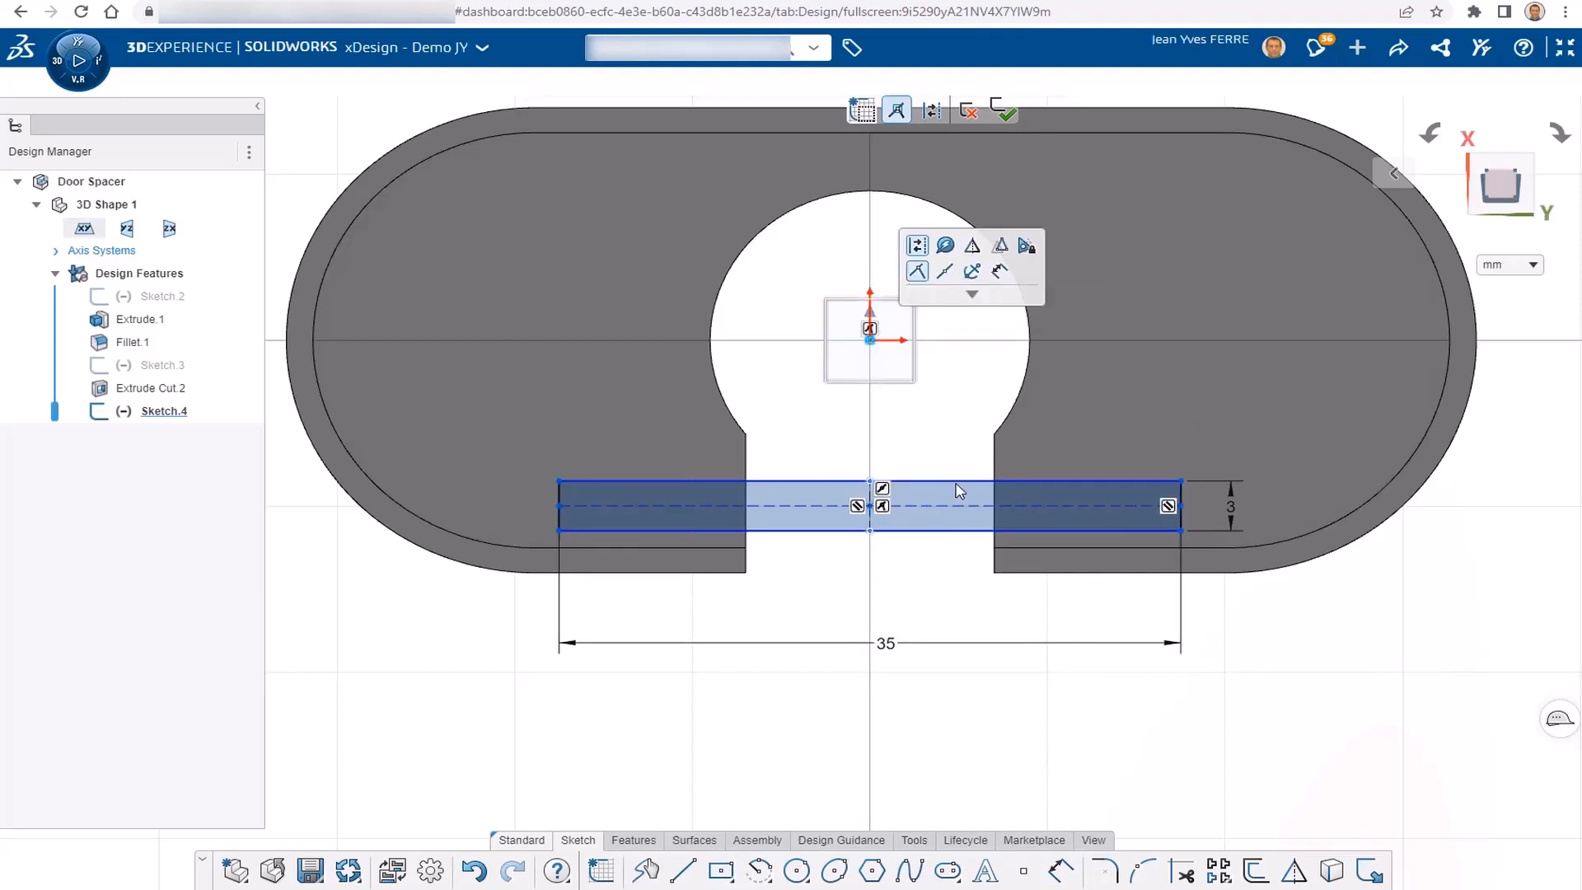
# - Dimension the rectangle's centre 9 mm from the origin and finish the sketch
pyautogui.click(887, 507)
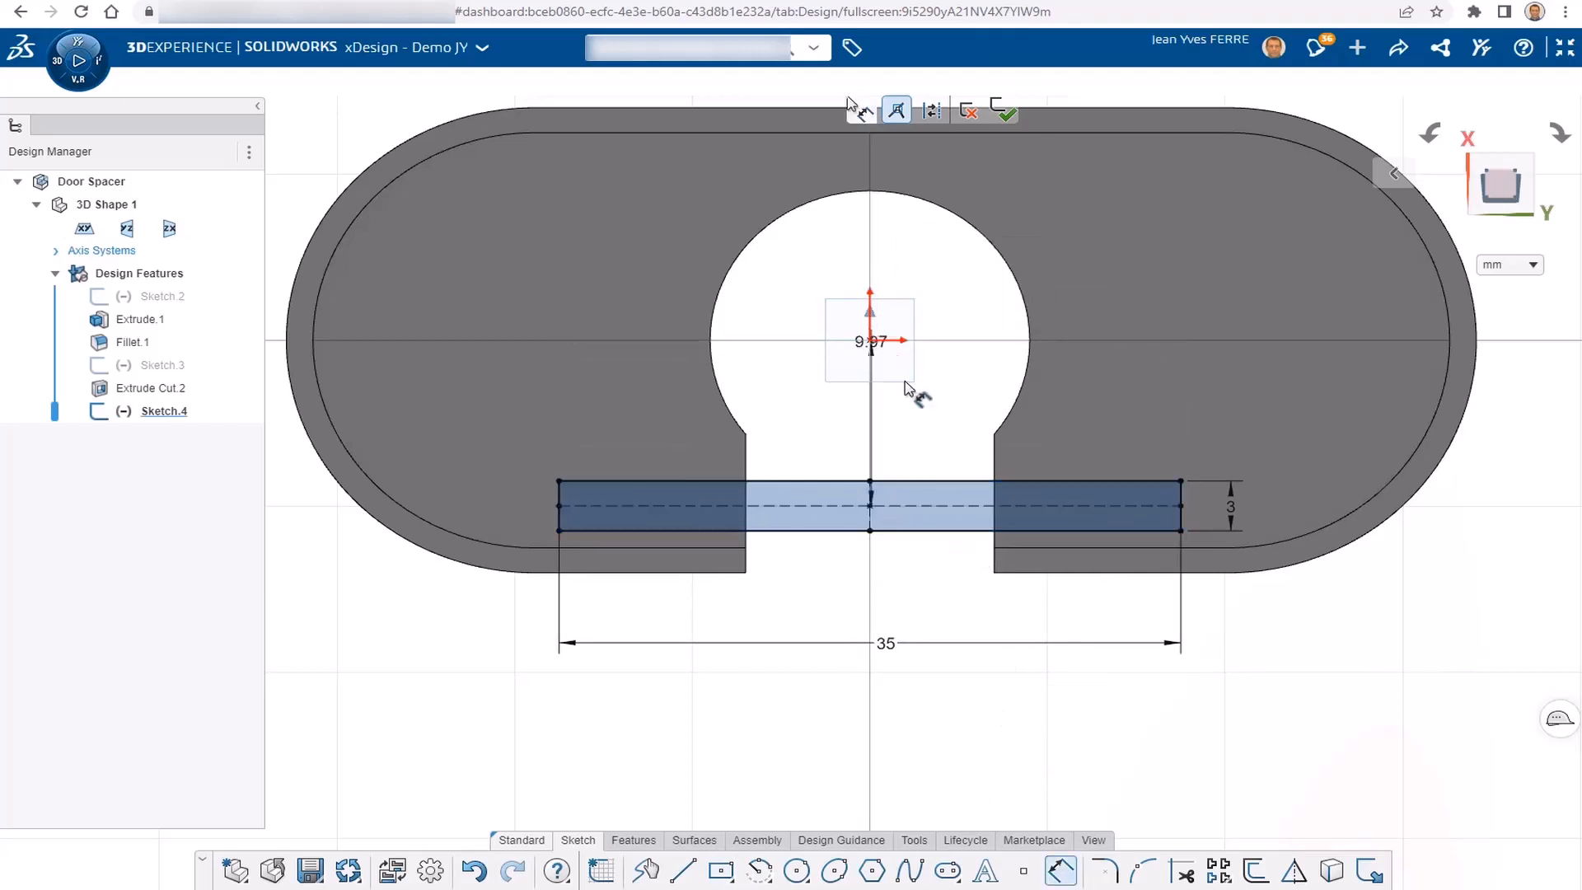
pyautogui.write('8')
pyautogui.press('Return')
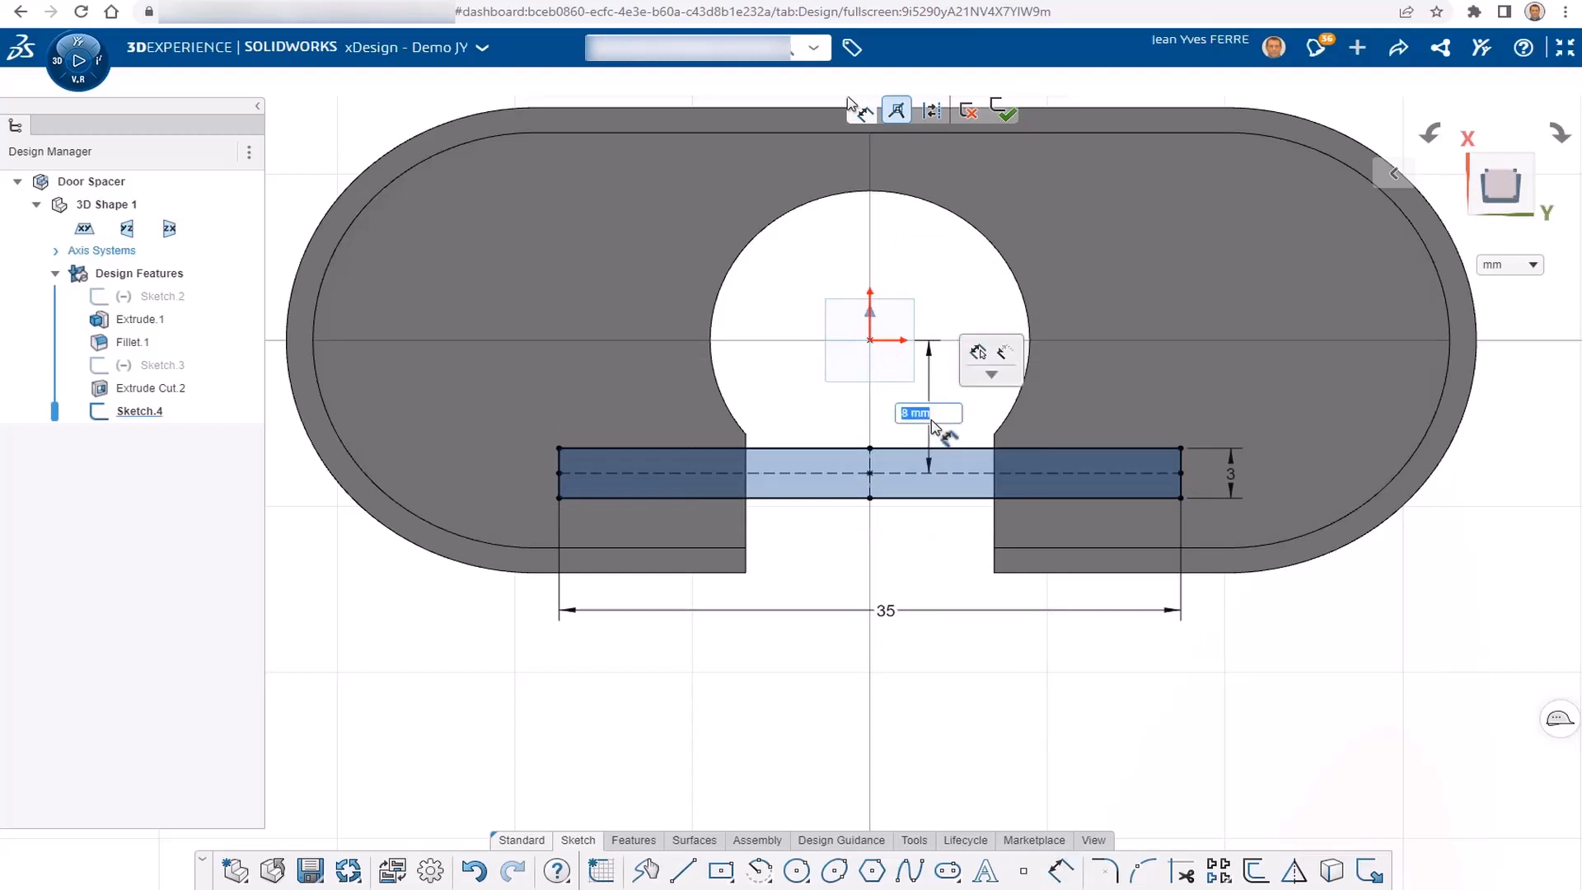
pyautogui.write('9')
pyautogui.press('Return')
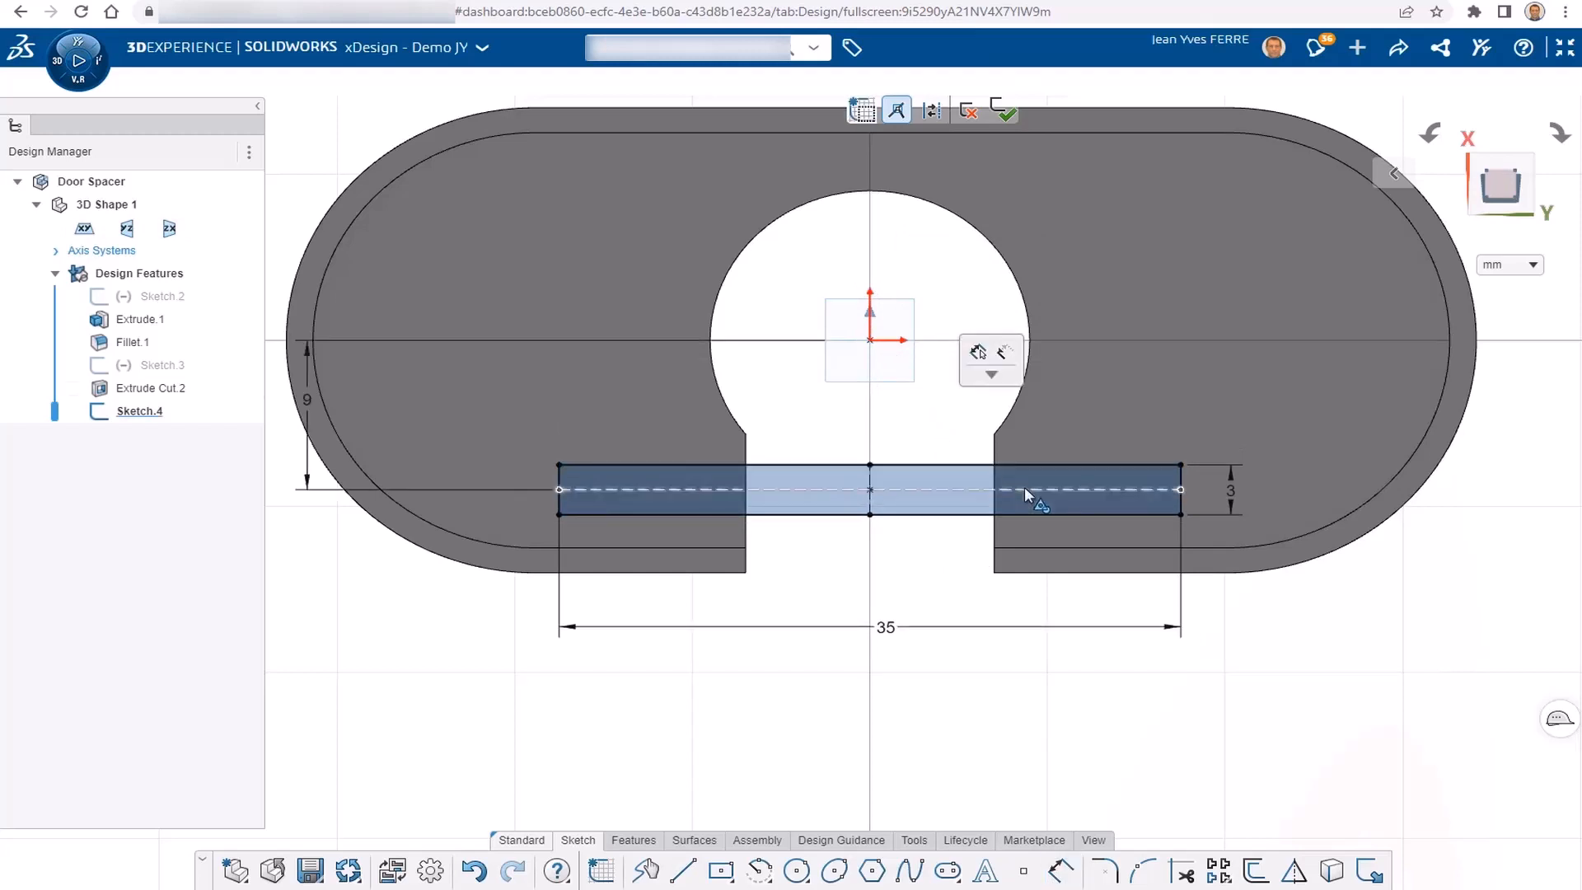
pyautogui.click(1004, 110)
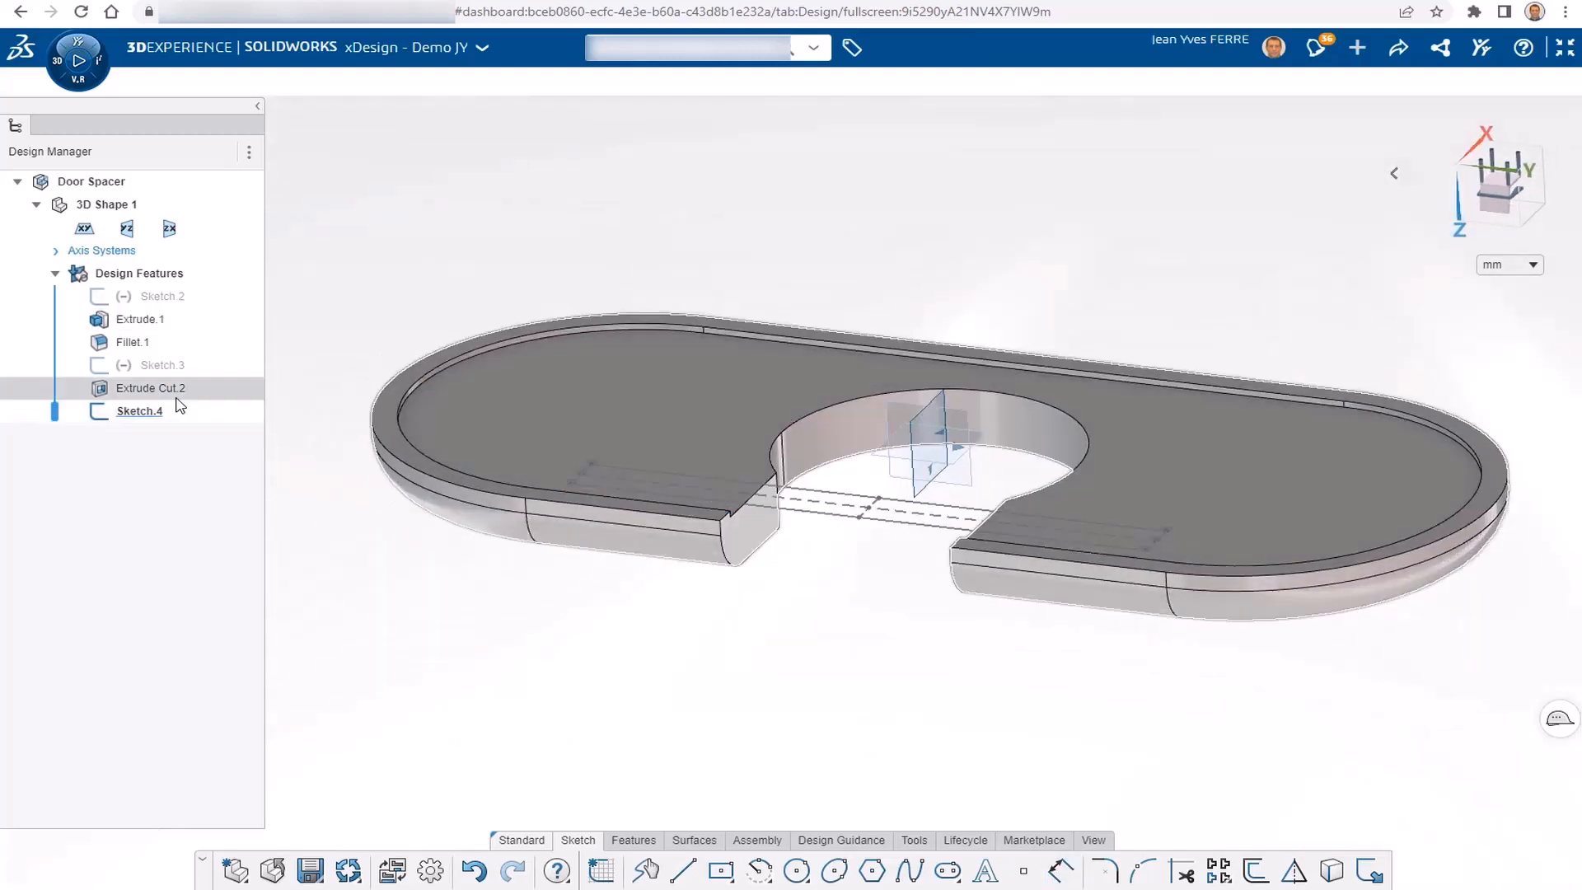
# - Cut the long rectangle 2 mm deep into the underside to form a pocket on each side of the opening
pyautogui.click(633, 840)
pyautogui.click(683, 870)
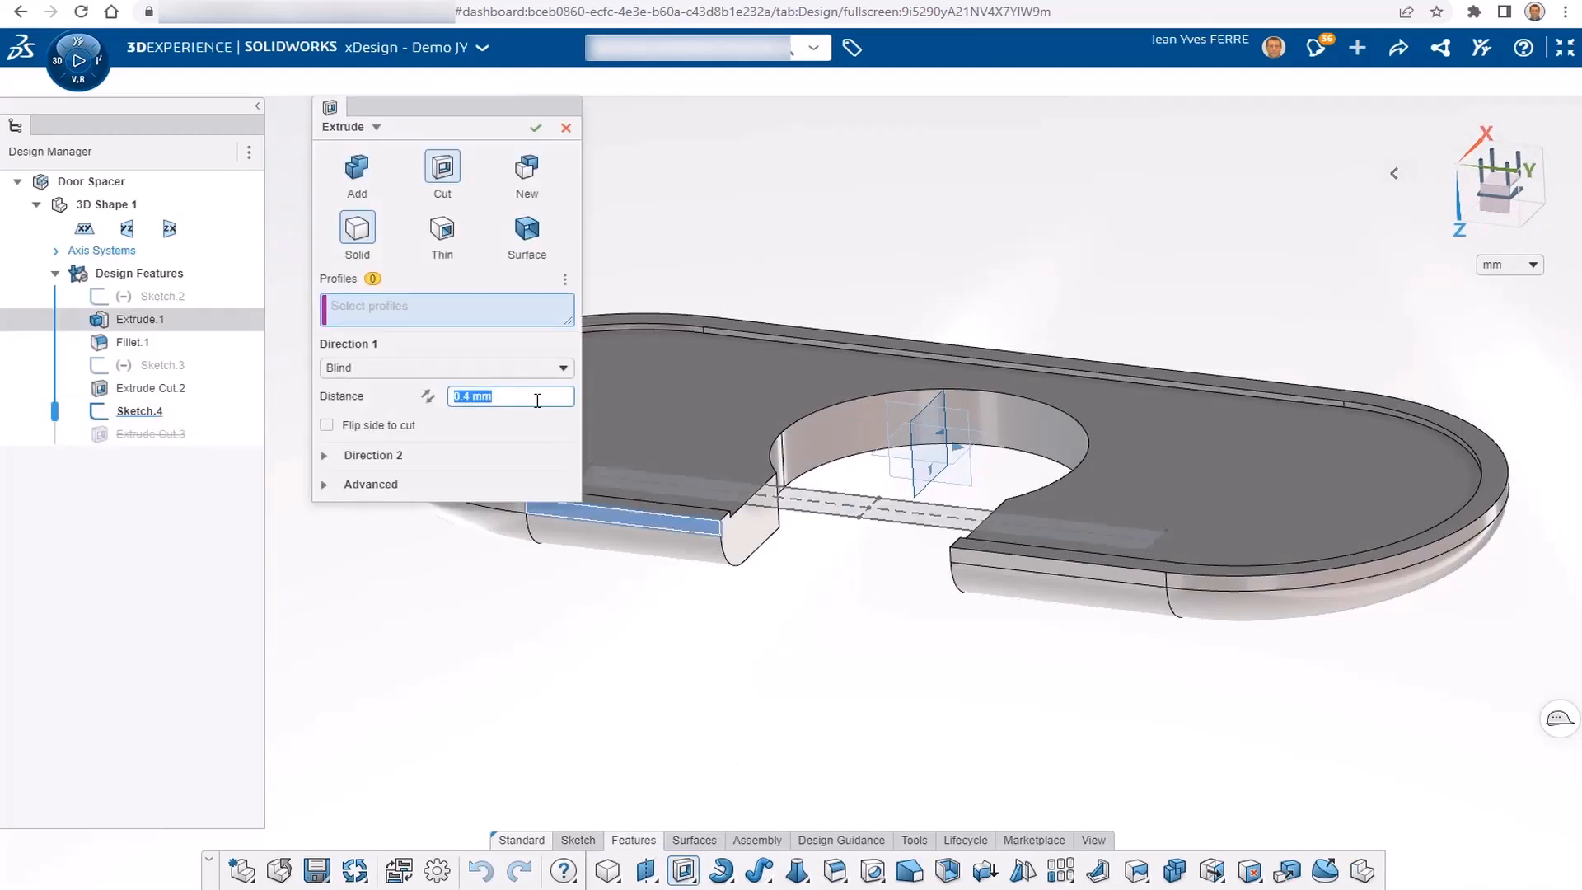
pyautogui.click(784, 500)
pyautogui.moveTo(795, 512)
pyautogui.mouseDown(button='middle')
pyautogui.moveTo(952, 643)
pyautogui.moveTo(960, 630)
pyautogui.moveTo(681, 695)
pyautogui.moveTo(801, 681)
pyautogui.moveTo(836, 649)
pyautogui.mouseUp(button='middle')
pyautogui.click(536, 127)
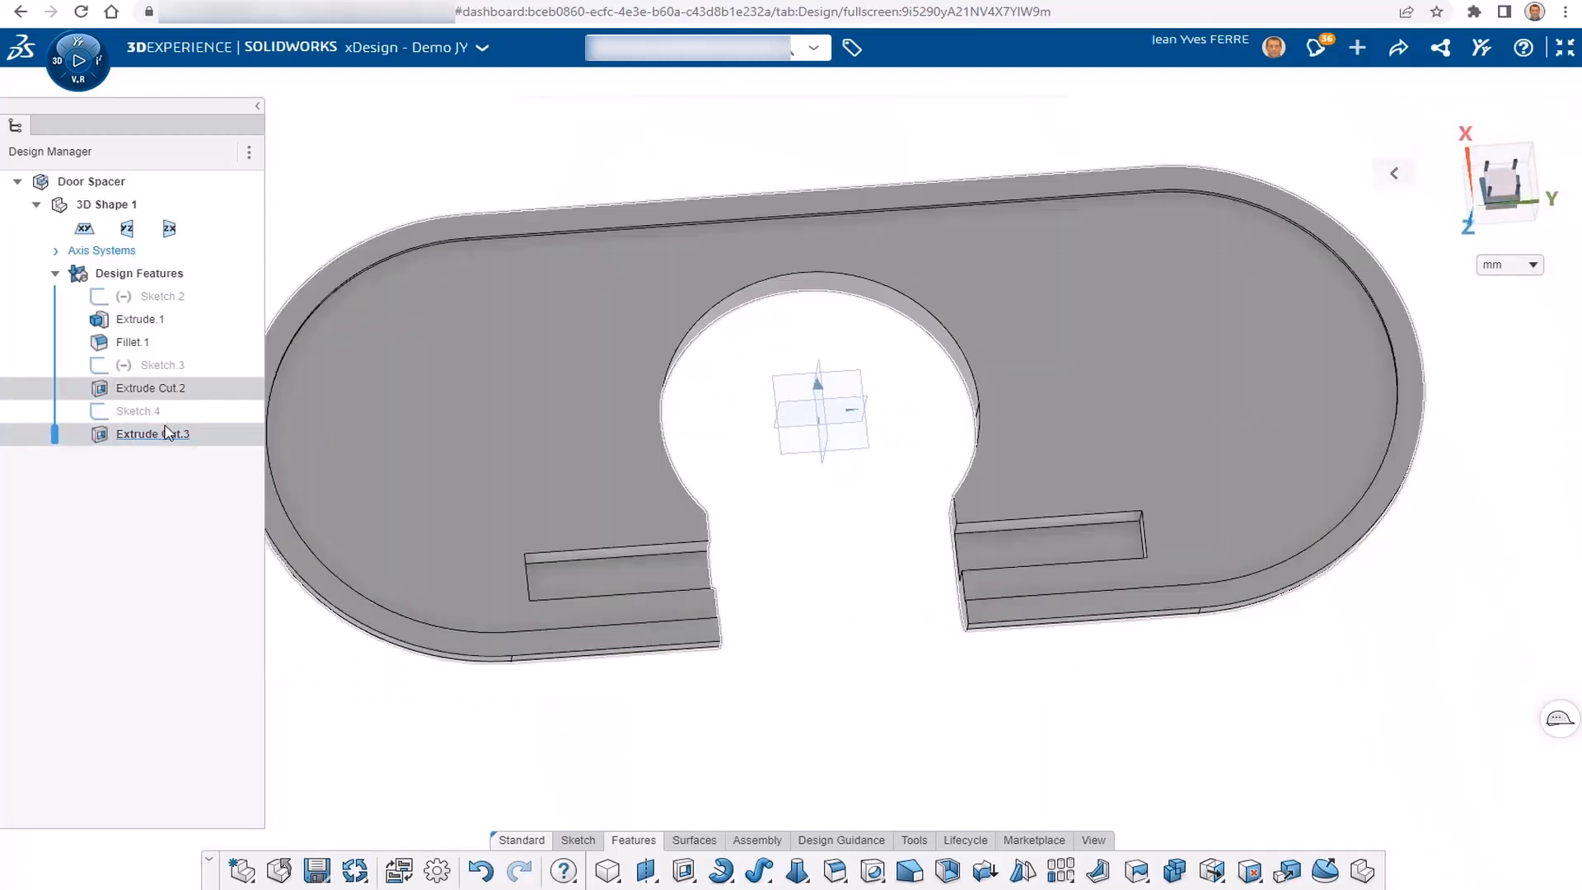
# - Set the opening's width to 16 mm in the plate's profile sketch and finish the edit
pyautogui.doubleClick(161, 296)
pyautogui.press('Return')
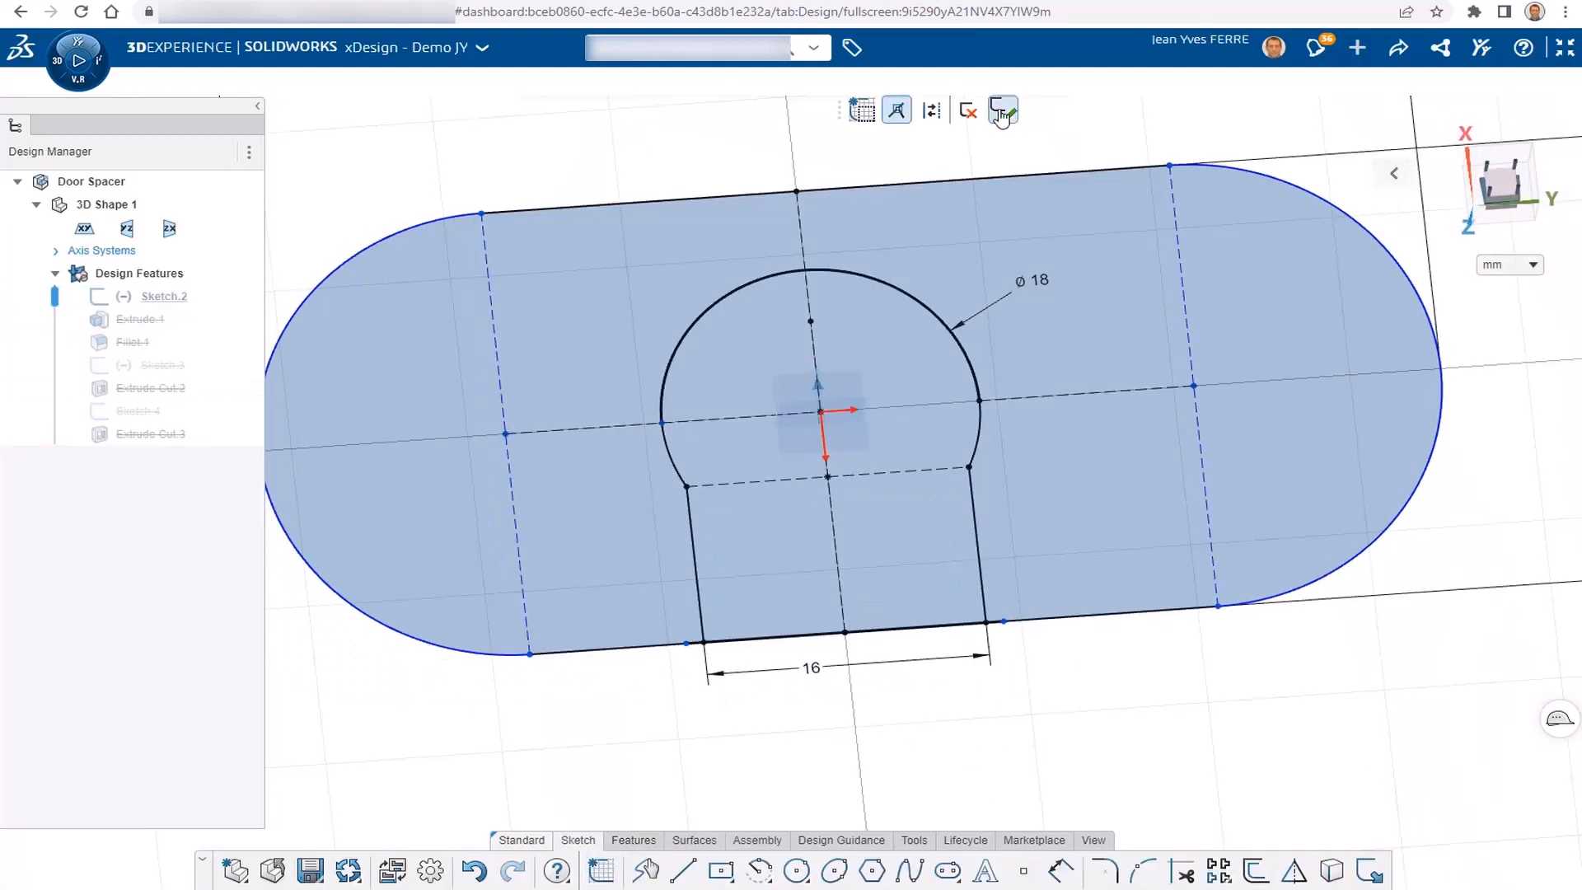
pyautogui.click(1004, 109)
pyautogui.moveTo(1104, 517)
pyautogui.mouseDown(button='middle')
pyautogui.moveTo(1264, 604)
pyautogui.moveTo(818, 554)
pyautogui.mouseUp(button='middle')
pyautogui.scroll(3, 818, 554)
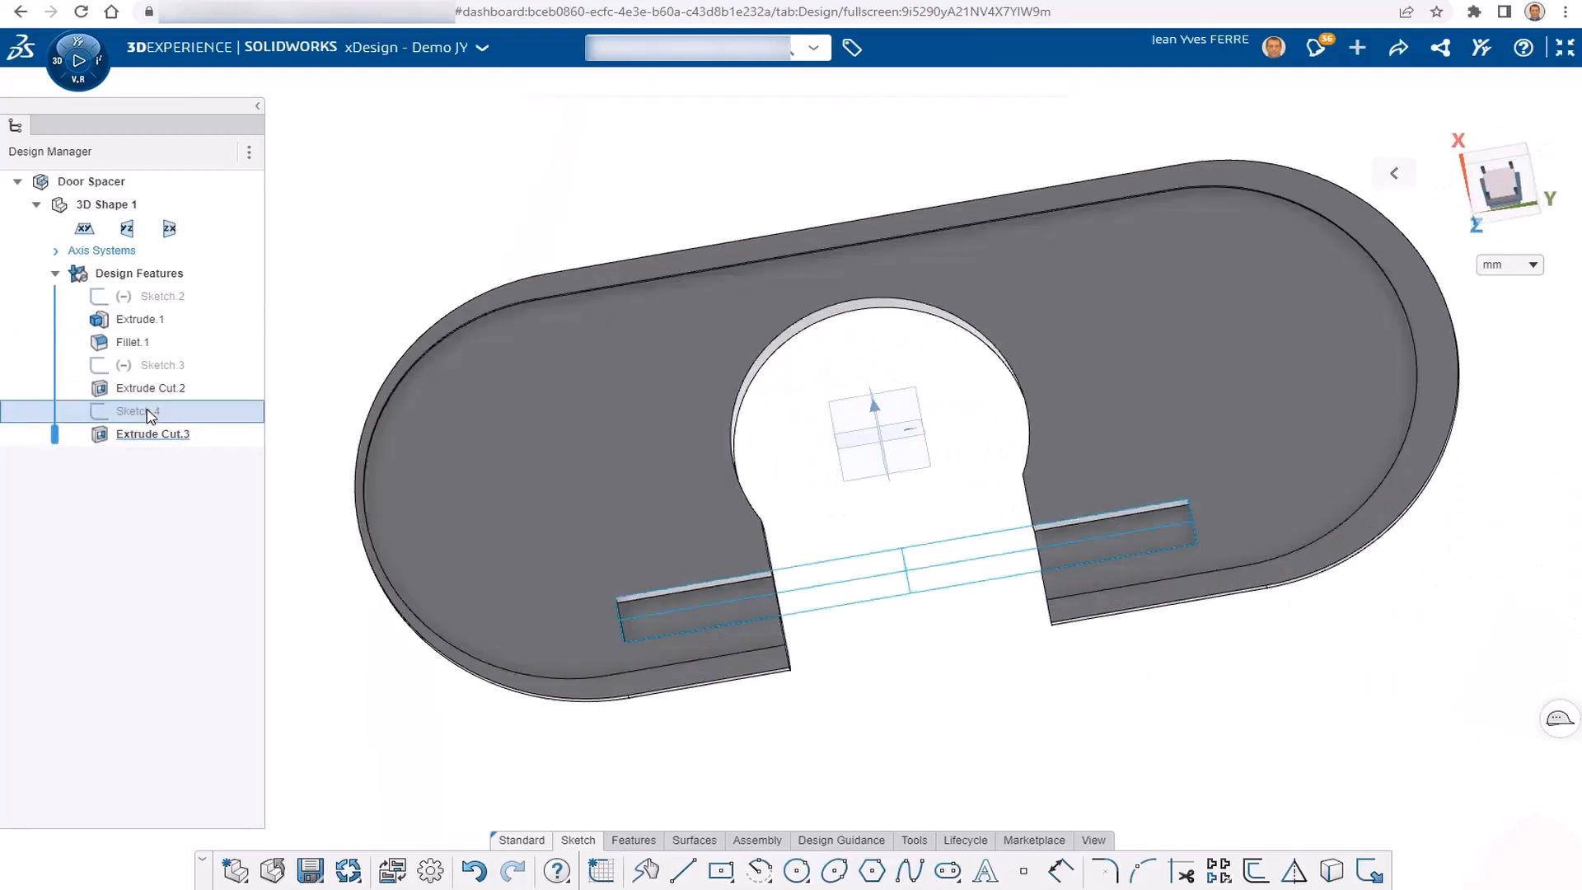
# - Set the pocket rectangle's distance from the origin to 8 mm in its sketch and finish the edit
pyautogui.doubleClick(148, 411)
pyautogui.press('Return')
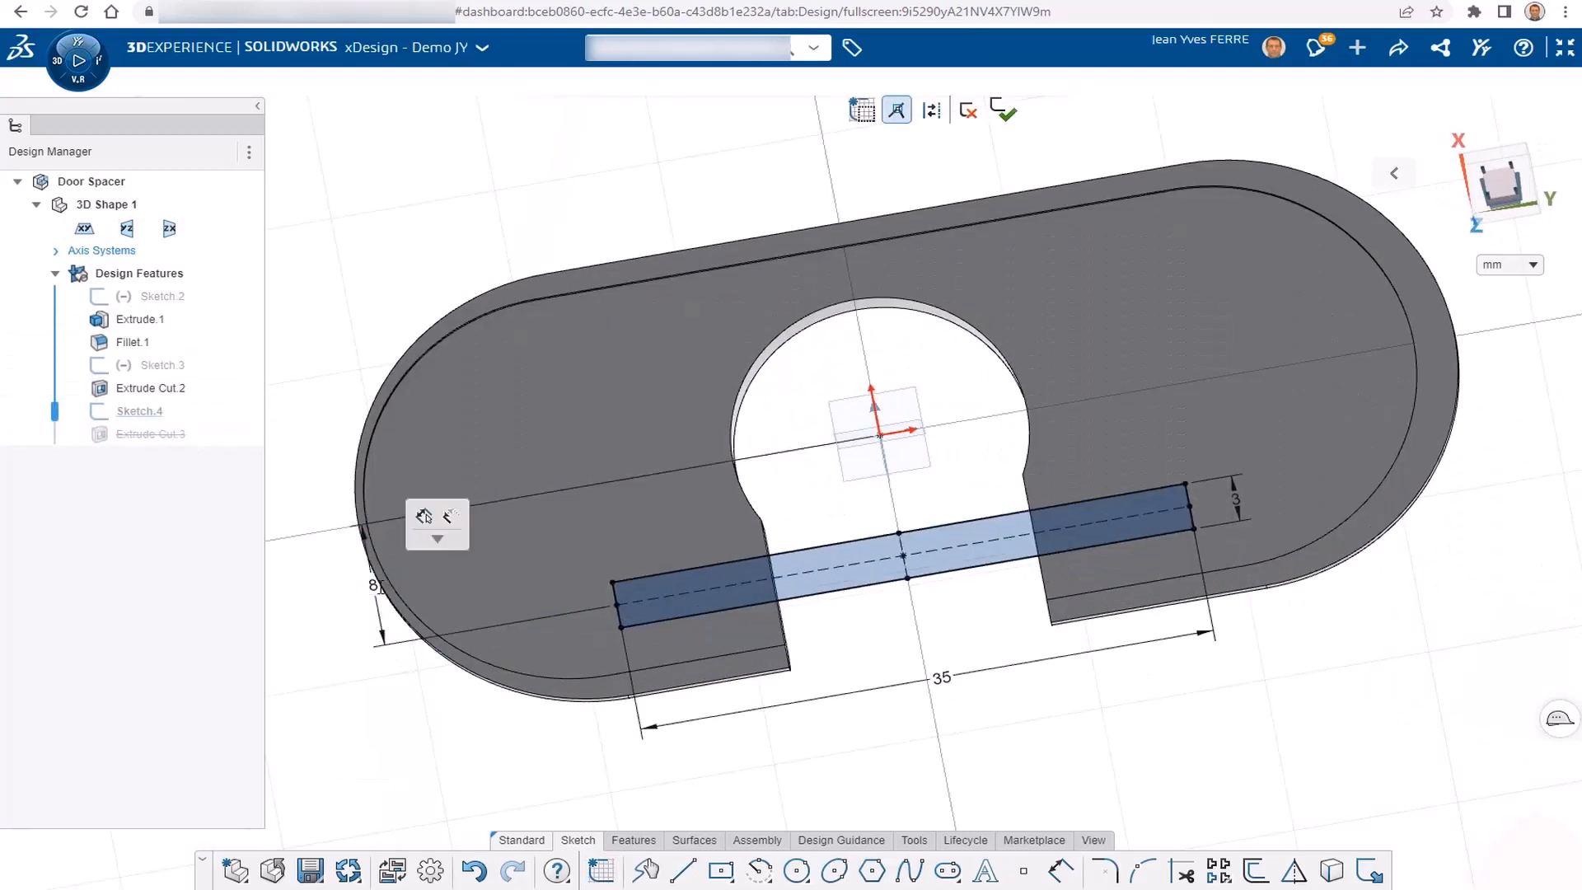
pyautogui.click(1003, 109)
pyautogui.moveTo(1002, 528); pyautogui.dragTo(832, 667, button='middle')
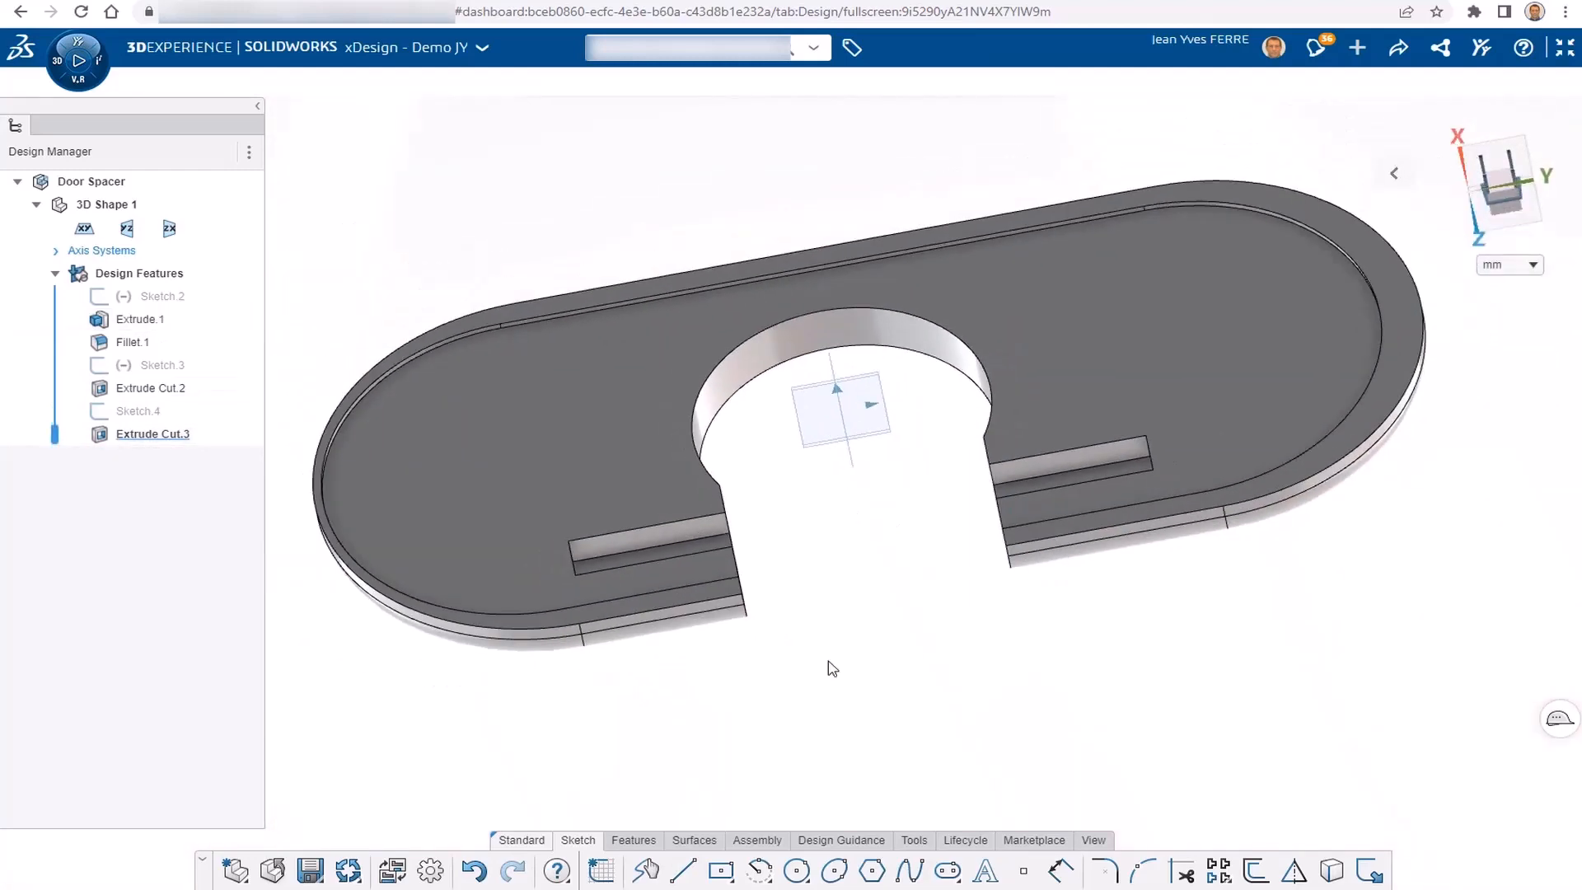
# - Insert a new component named Spacer Lock placed at the origin and start its sketch on the flat face of the plate's filleted side
pyautogui.click(754, 842)
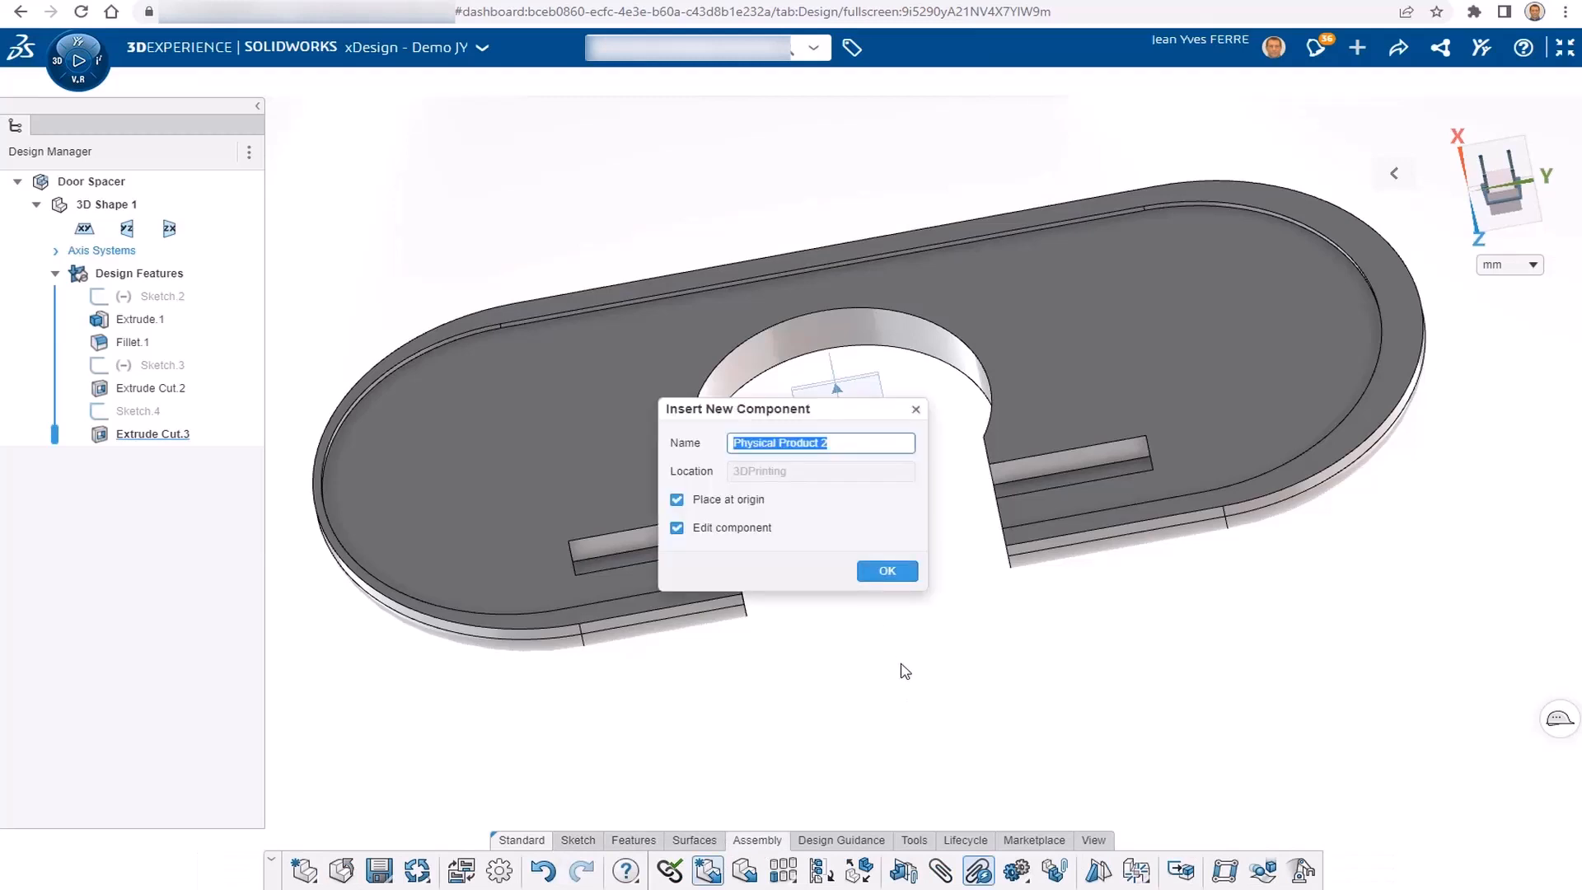
pyautogui.click(887, 571)
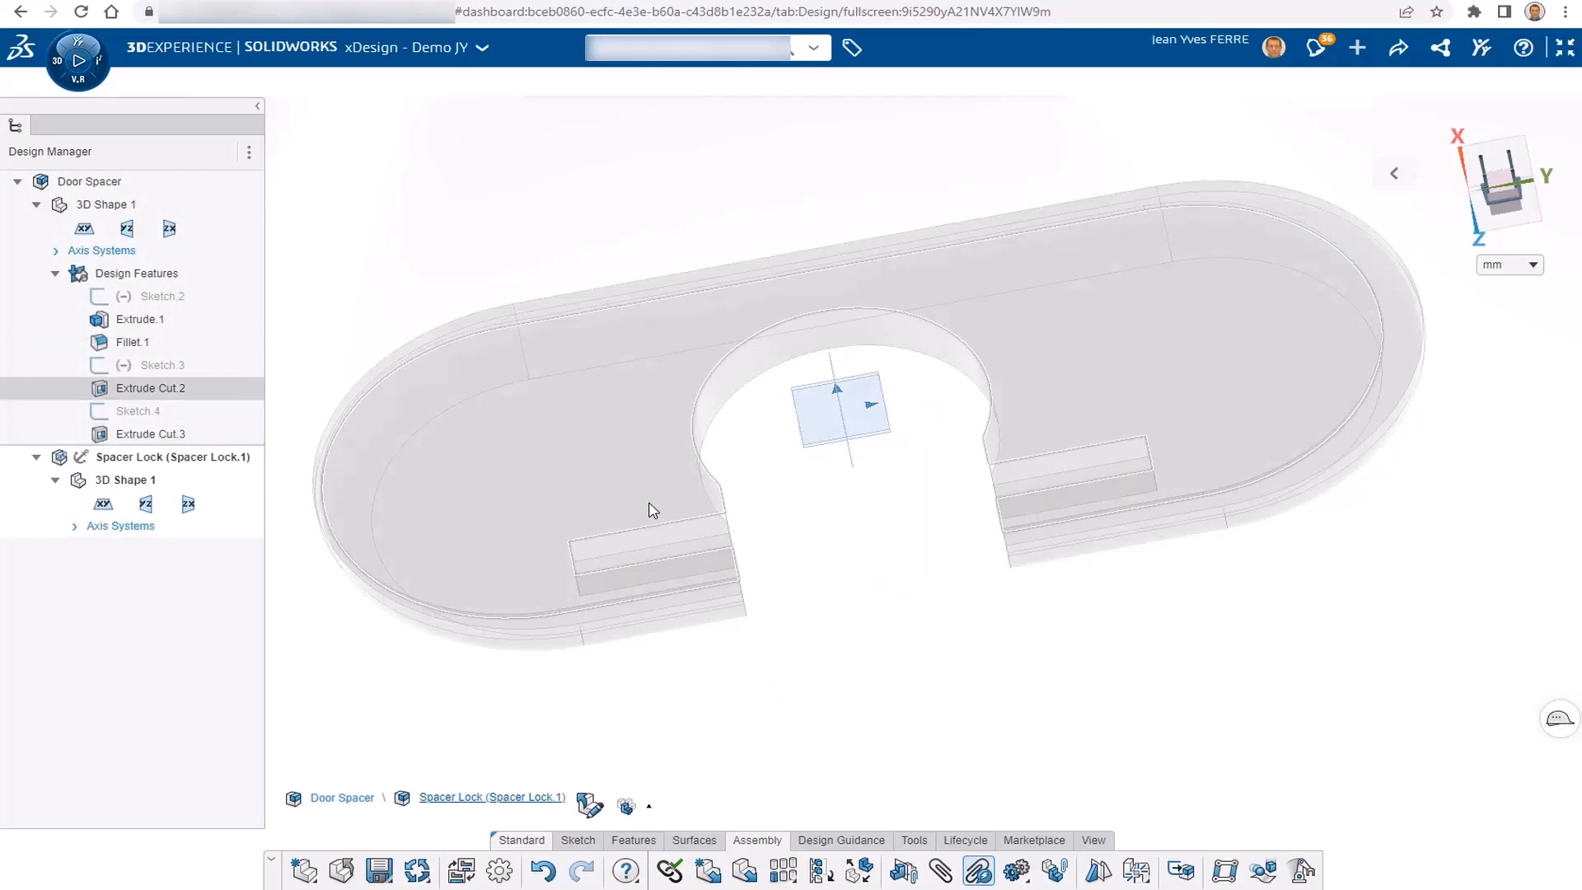
pyautogui.click(653, 511)
pyautogui.moveTo(882, 667); pyautogui.dragTo(861, 674, button='middle')
pyautogui.click(874, 669)
pyautogui.click(660, 511)
pyautogui.click(988, 659)
pyautogui.moveTo(1062, 659); pyautogui.dragTo(917, 593, button='middle')
pyautogui.click(671, 491)
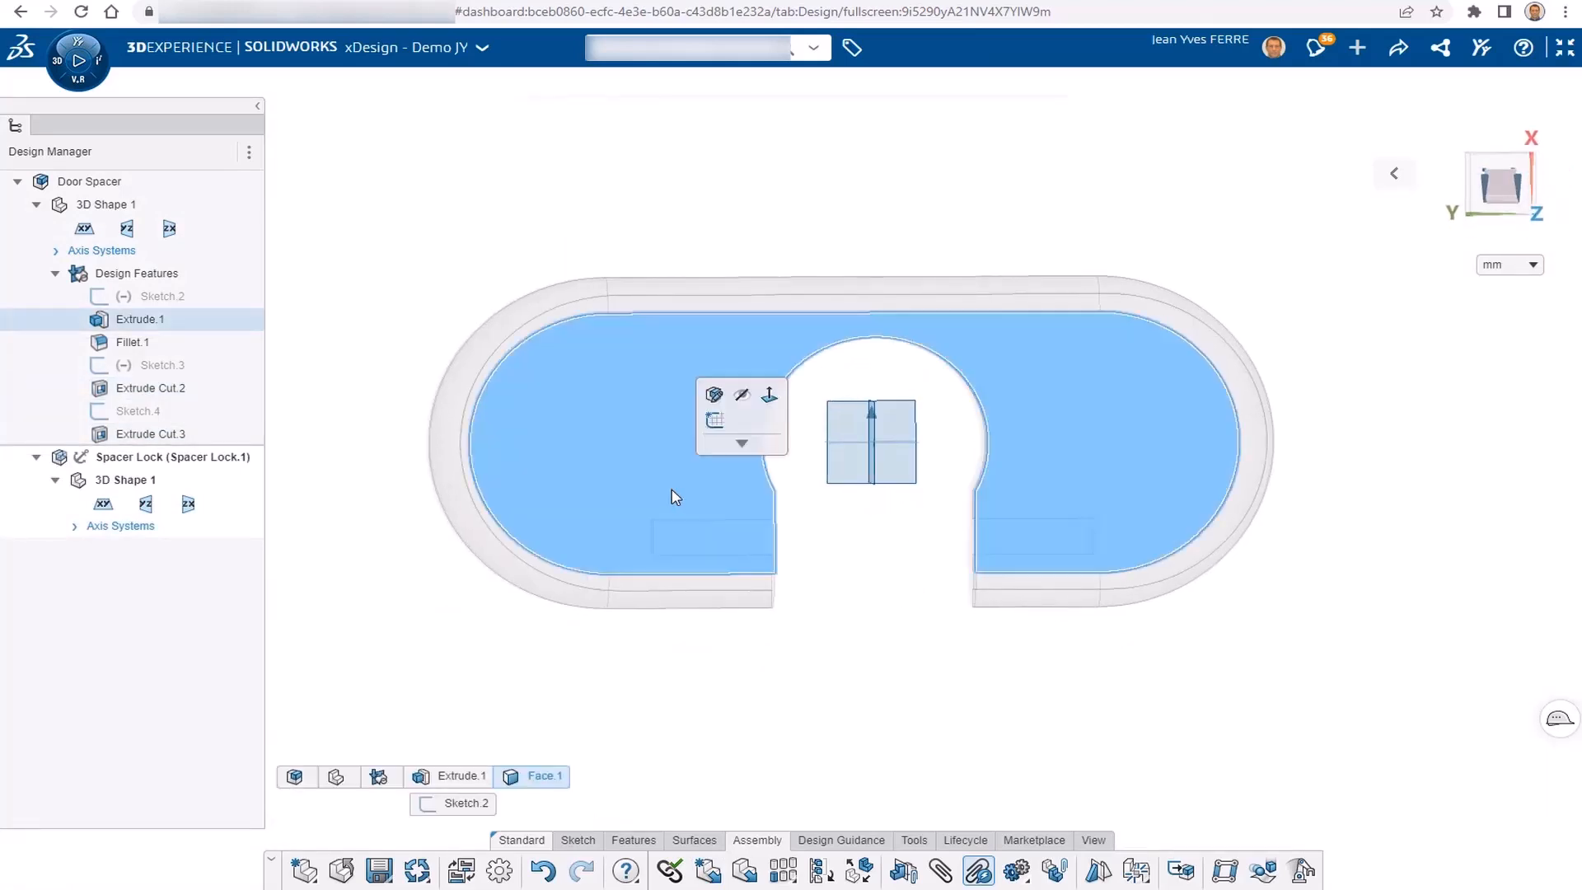
pyautogui.click(714, 420)
# - Draw an 18 mm circle centred on the origin, matching the plate's hole
pyautogui.click(796, 373)
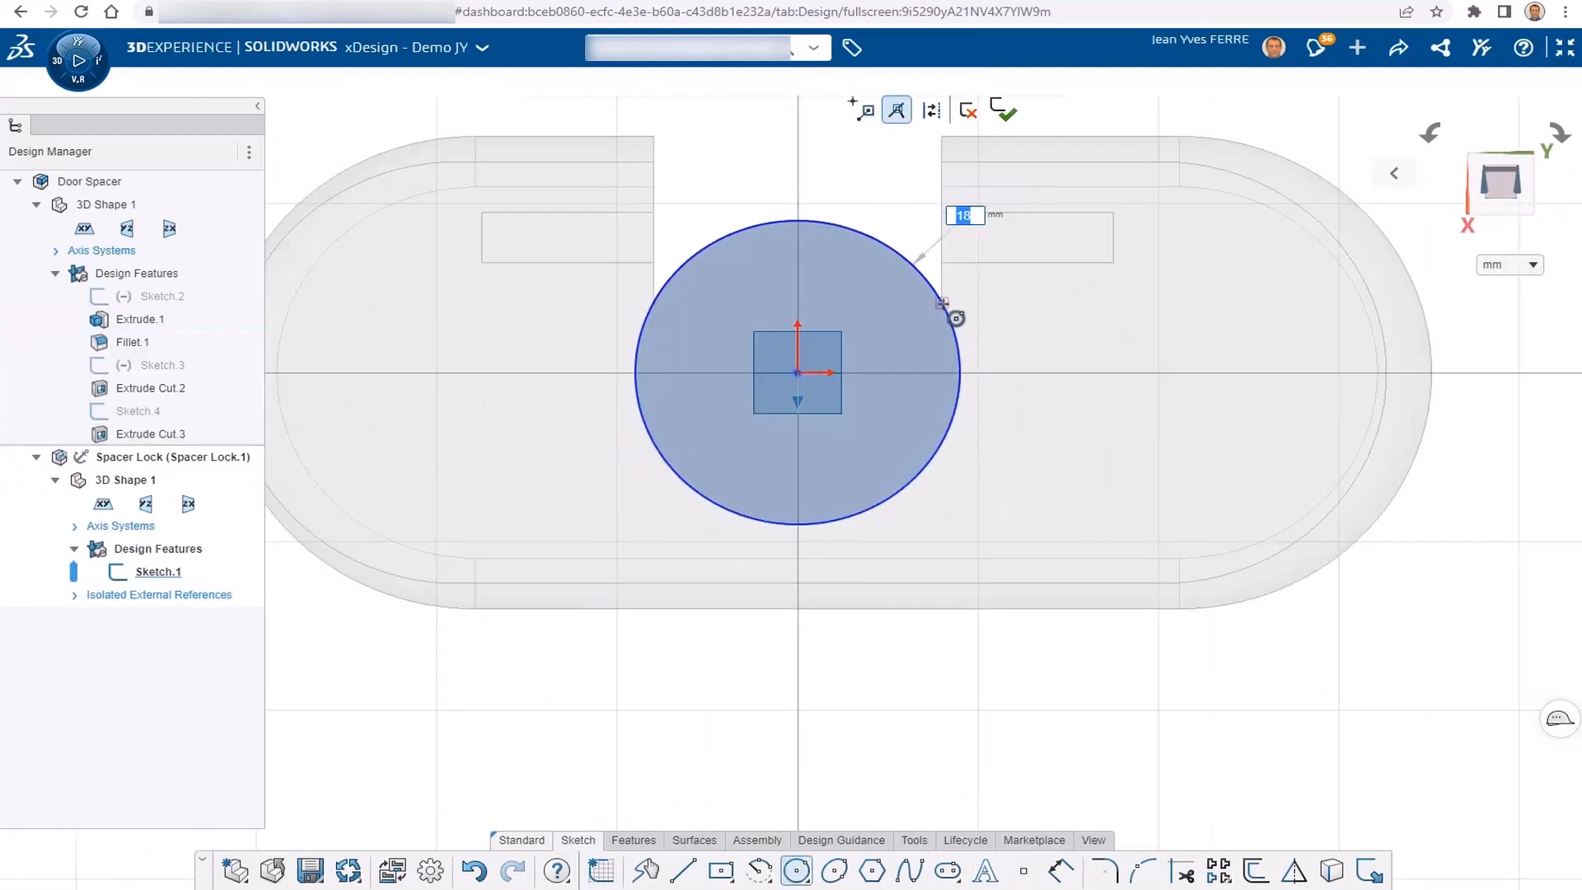
pyautogui.press('Escape')
pyautogui.scroll(-3, 790, 403)
pyautogui.scroll(2, 790, 401)
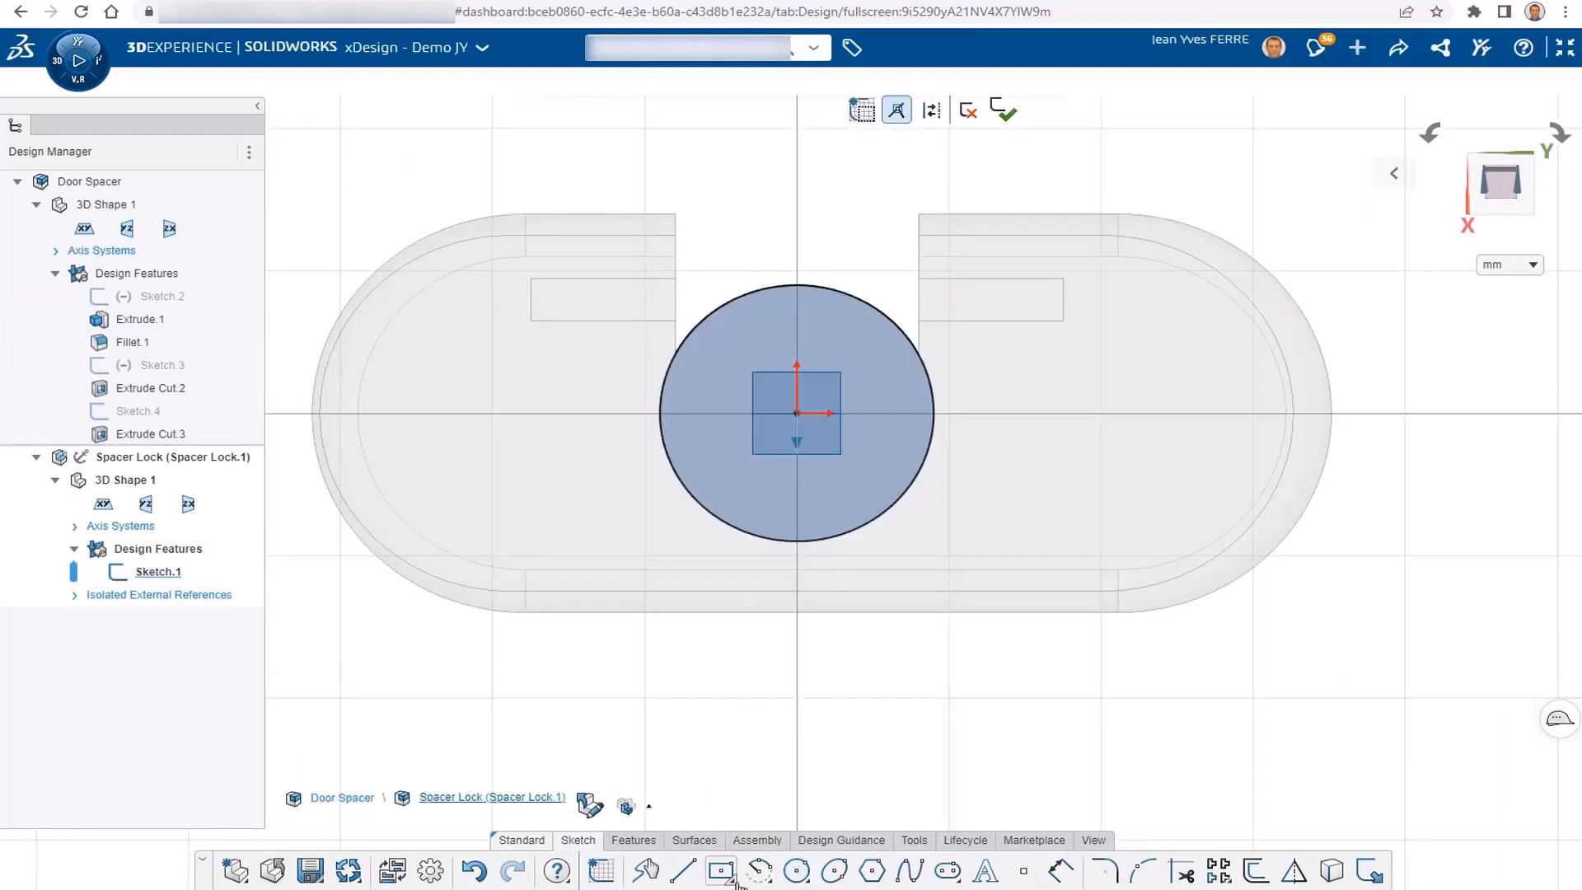
# - Draw a corner rectangle over the opening up to the plate's straight edge and make its free side collinear with the opening's side
pyautogui.click(730, 879)
pyautogui.click(769, 712)
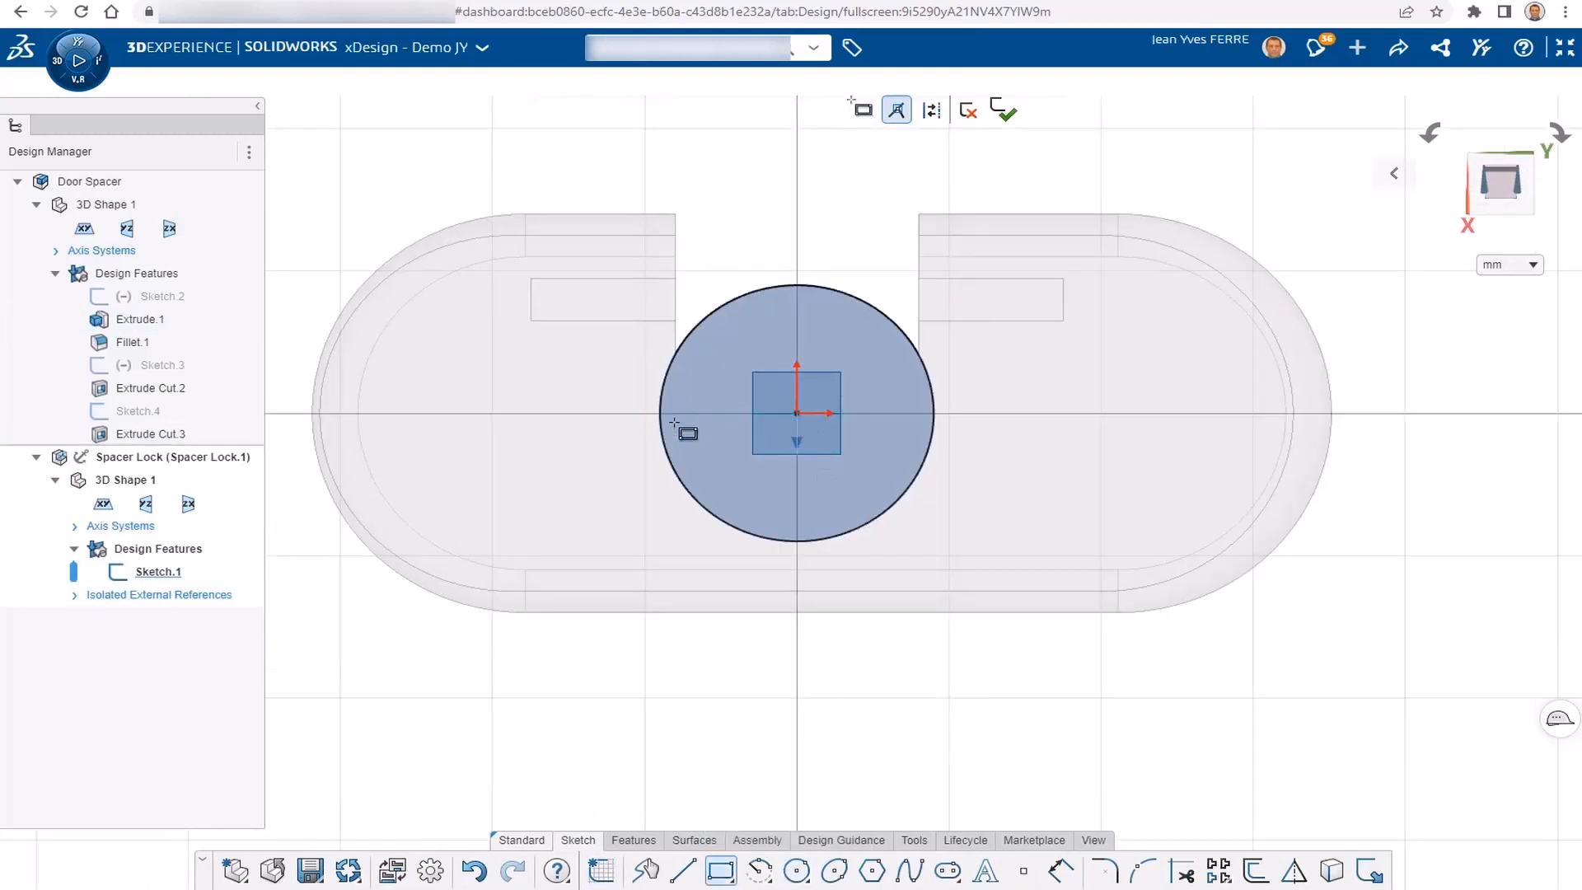
pyautogui.click(695, 417)
pyautogui.click(918, 215)
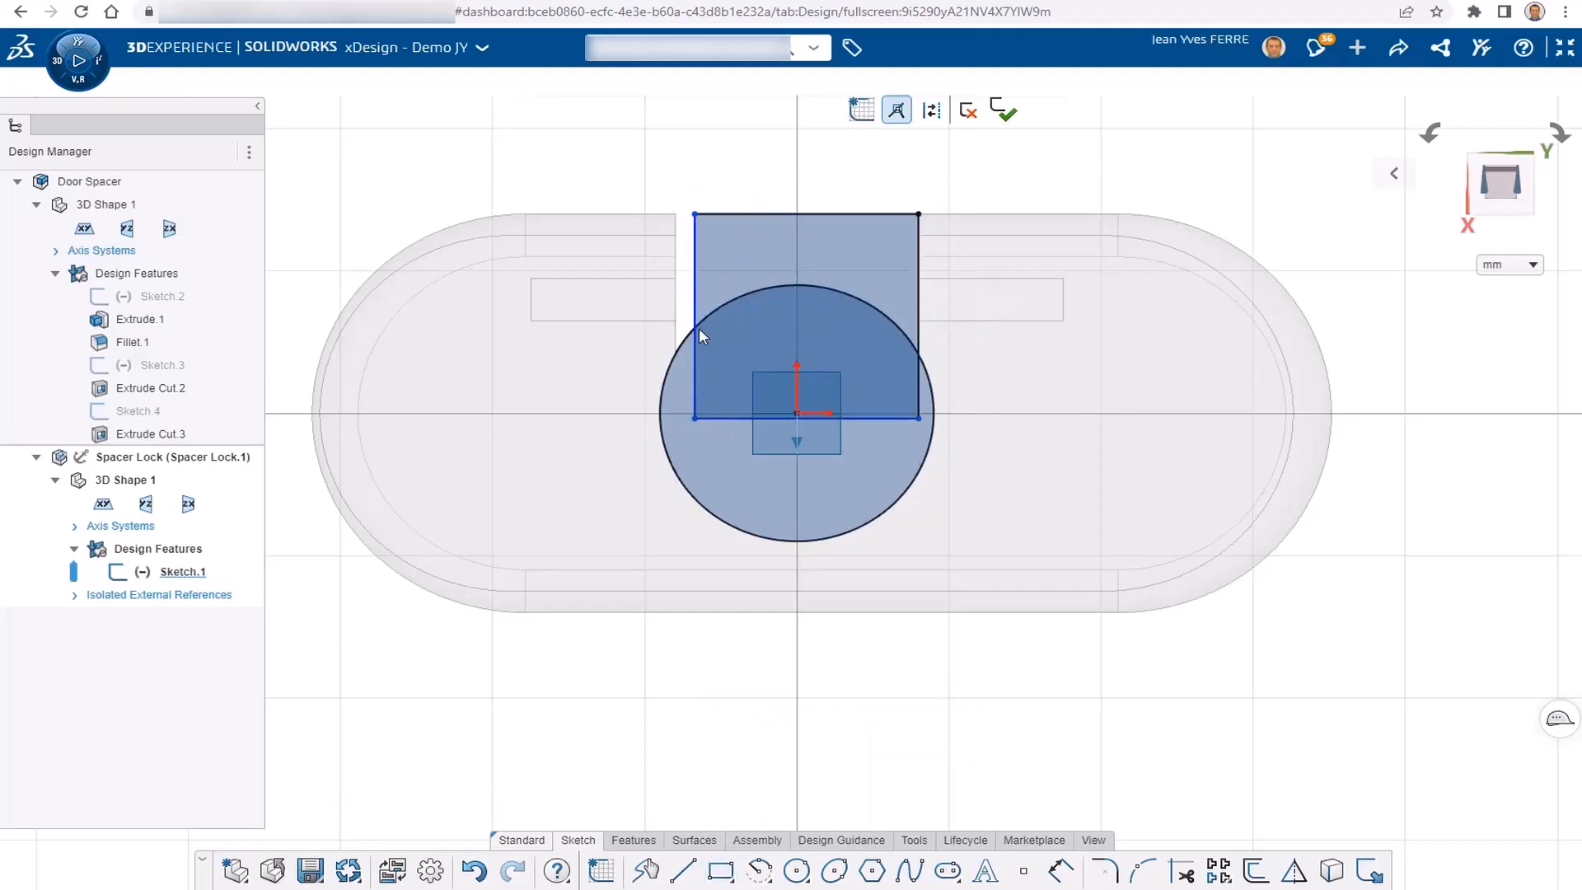
pyautogui.click(694, 261)
pyautogui.click(675, 247)
pyautogui.click(732, 191)
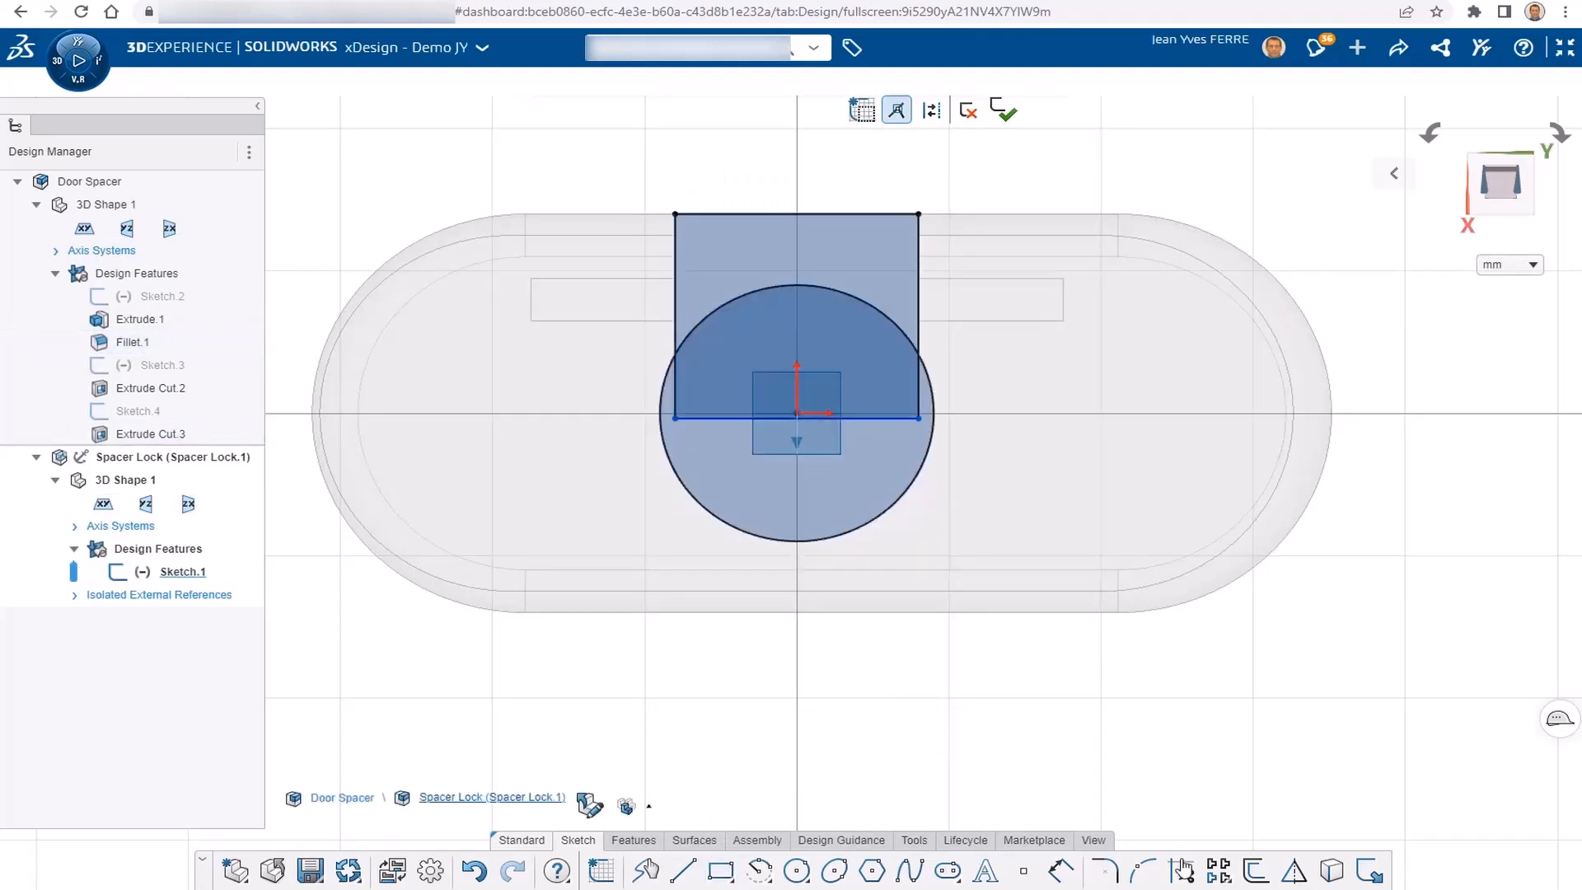
# - Trim the circle's lower part and the rectangle's lines inside it, leaving a block profile with a concave arc
pyautogui.moveTo(944, 380)
pyautogui.mouseDown()
pyautogui.moveTo(946, 437)
pyautogui.moveTo(892, 437)
pyautogui.mouseUp()
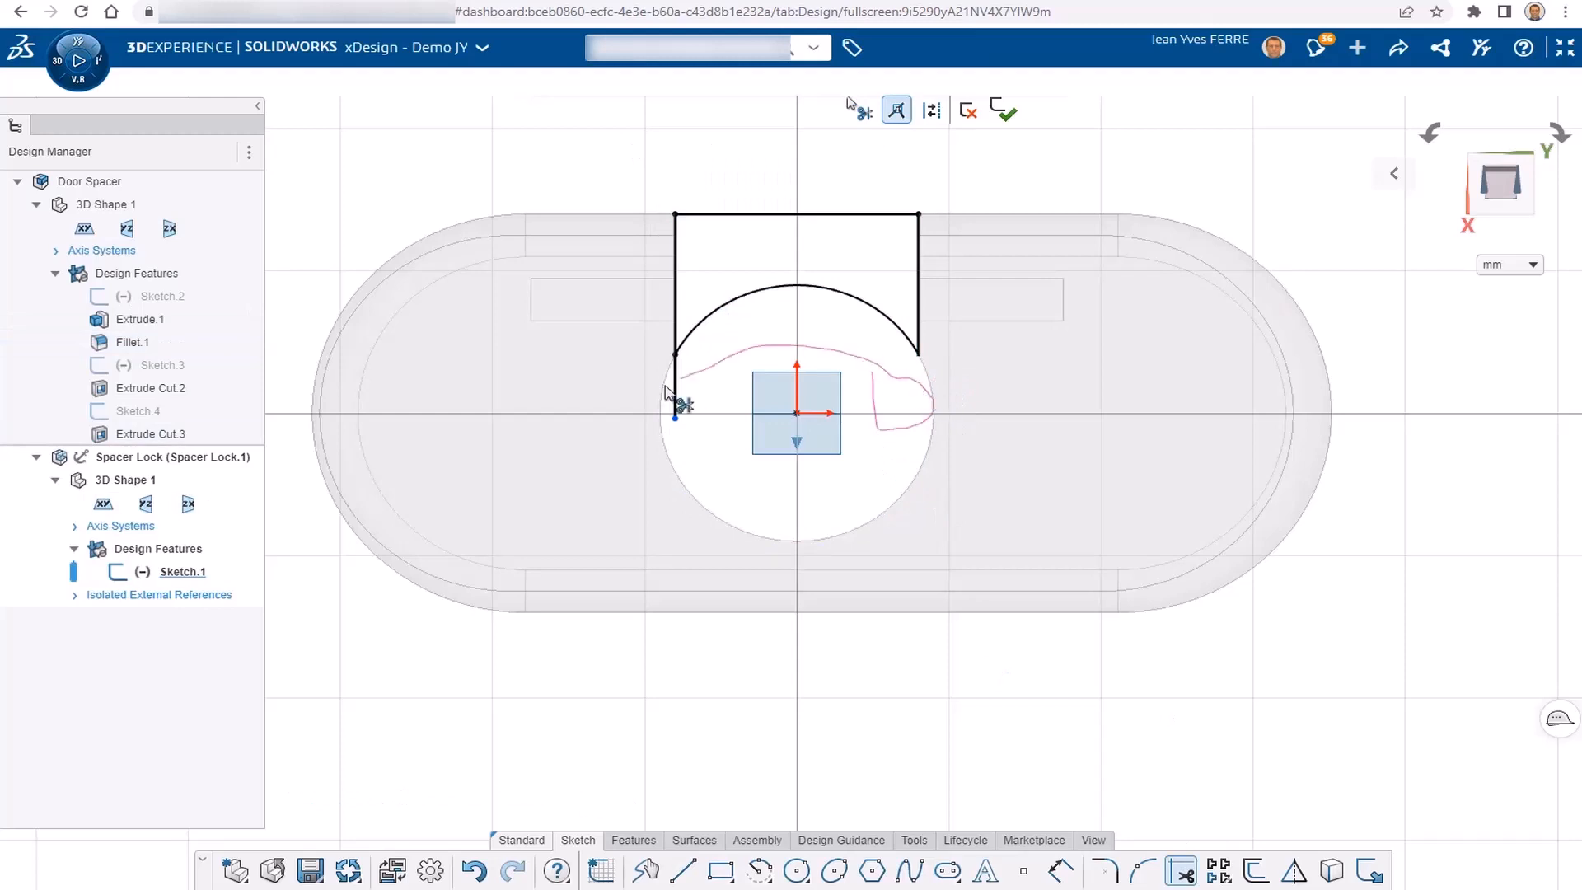
pyautogui.moveTo(666, 391); pyautogui.dragTo(667, 394)
# - Round the profile's two pointed corners beside the arc with 0.3 mm fillets and finish the sketch
pyautogui.scroll(-2, 822, 416)
pyautogui.scroll(4, 810, 388)
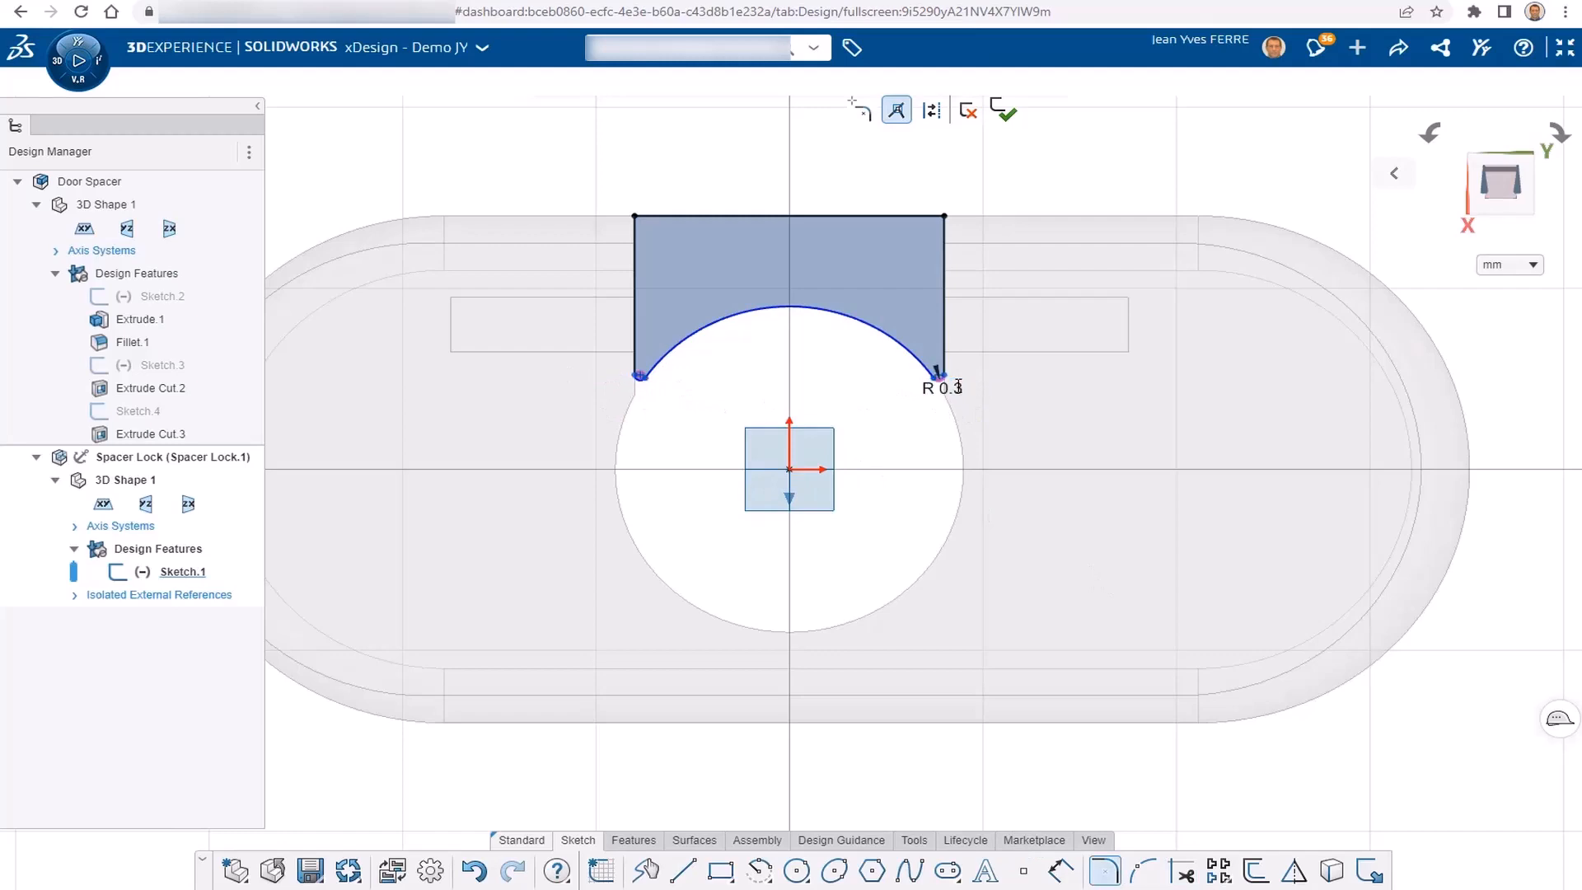
pyautogui.scroll(3, 981, 486)
pyautogui.scroll(-2, 848, 562)
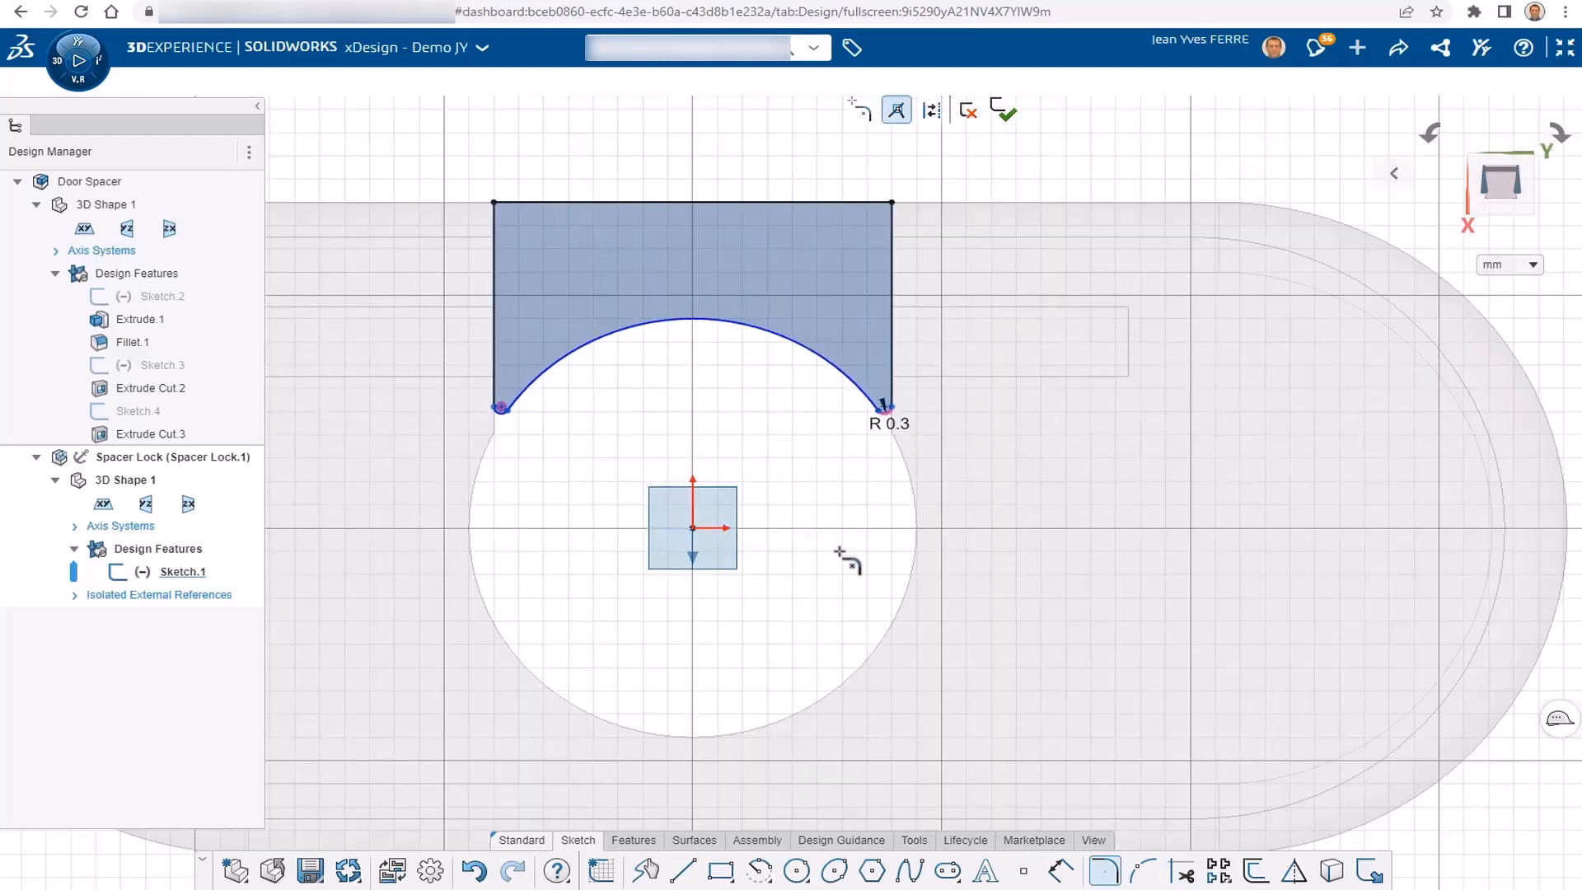
pyautogui.click(1003, 110)
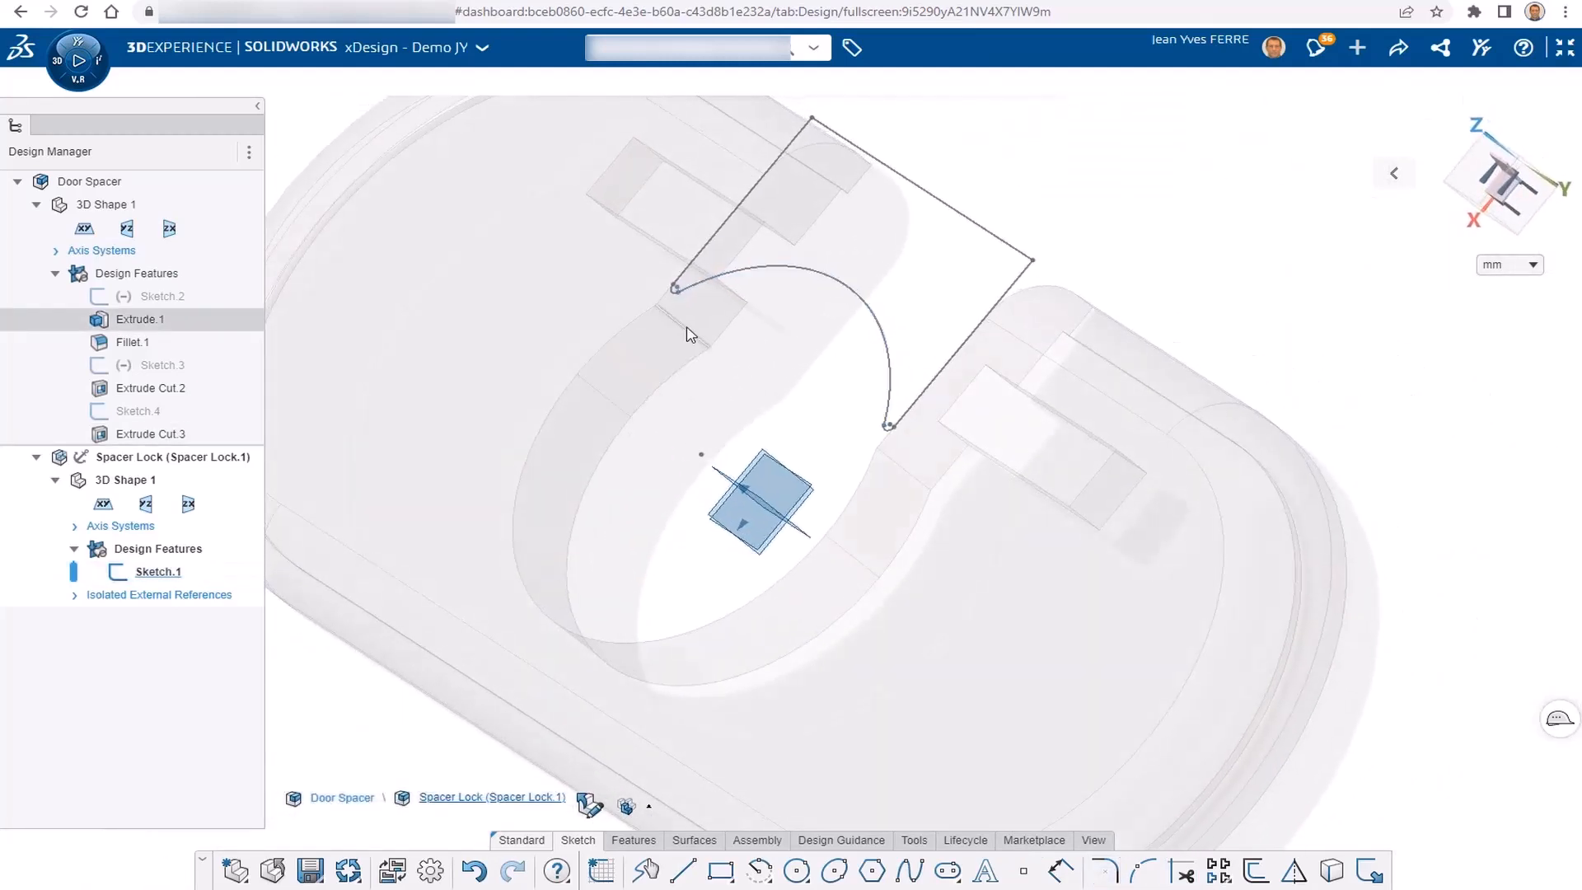
# - Extrude the Spacer Lock profile 3.6 mm as a solid in the reversed direction, into the plate's opening
pyautogui.click(691, 333)
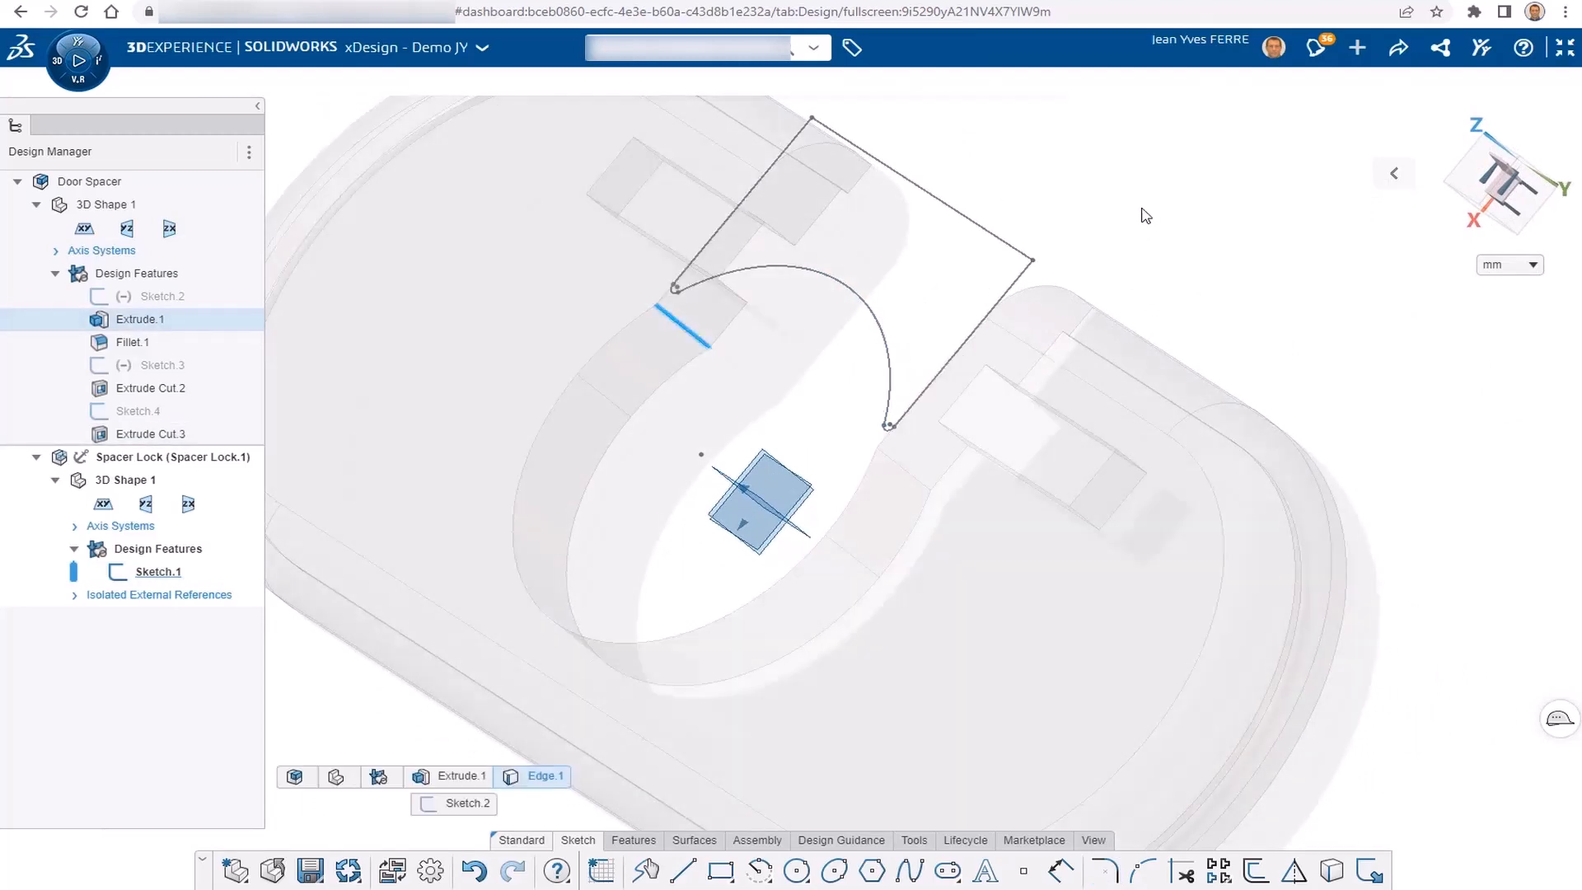
pyautogui.click(1145, 216)
pyautogui.click(158, 572)
pyautogui.click(633, 840)
pyautogui.click(692, 879)
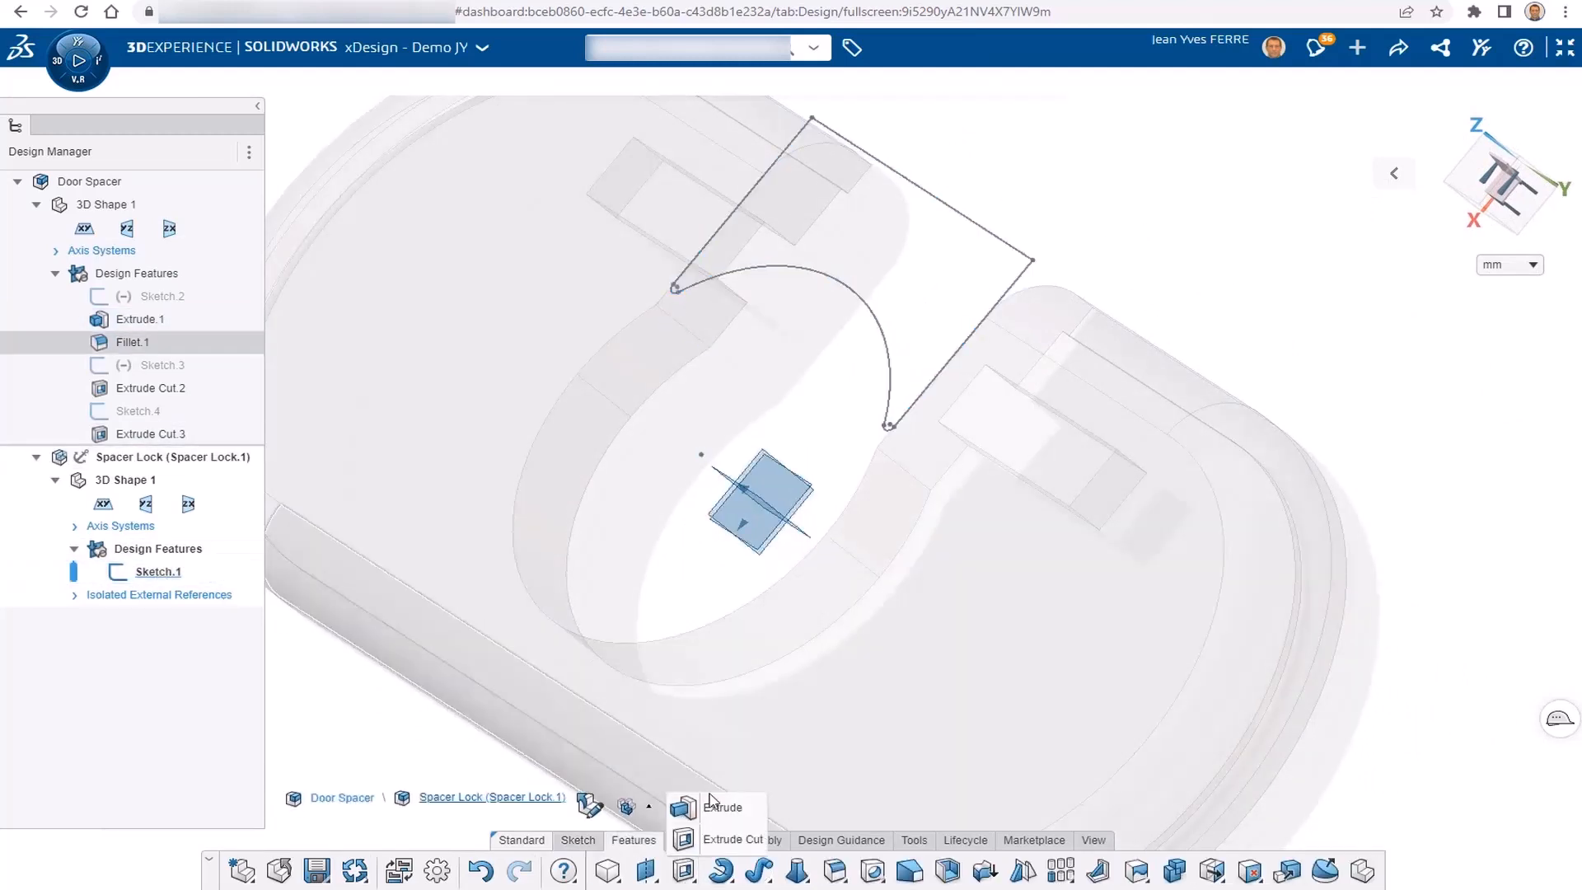
pyautogui.click(717, 807)
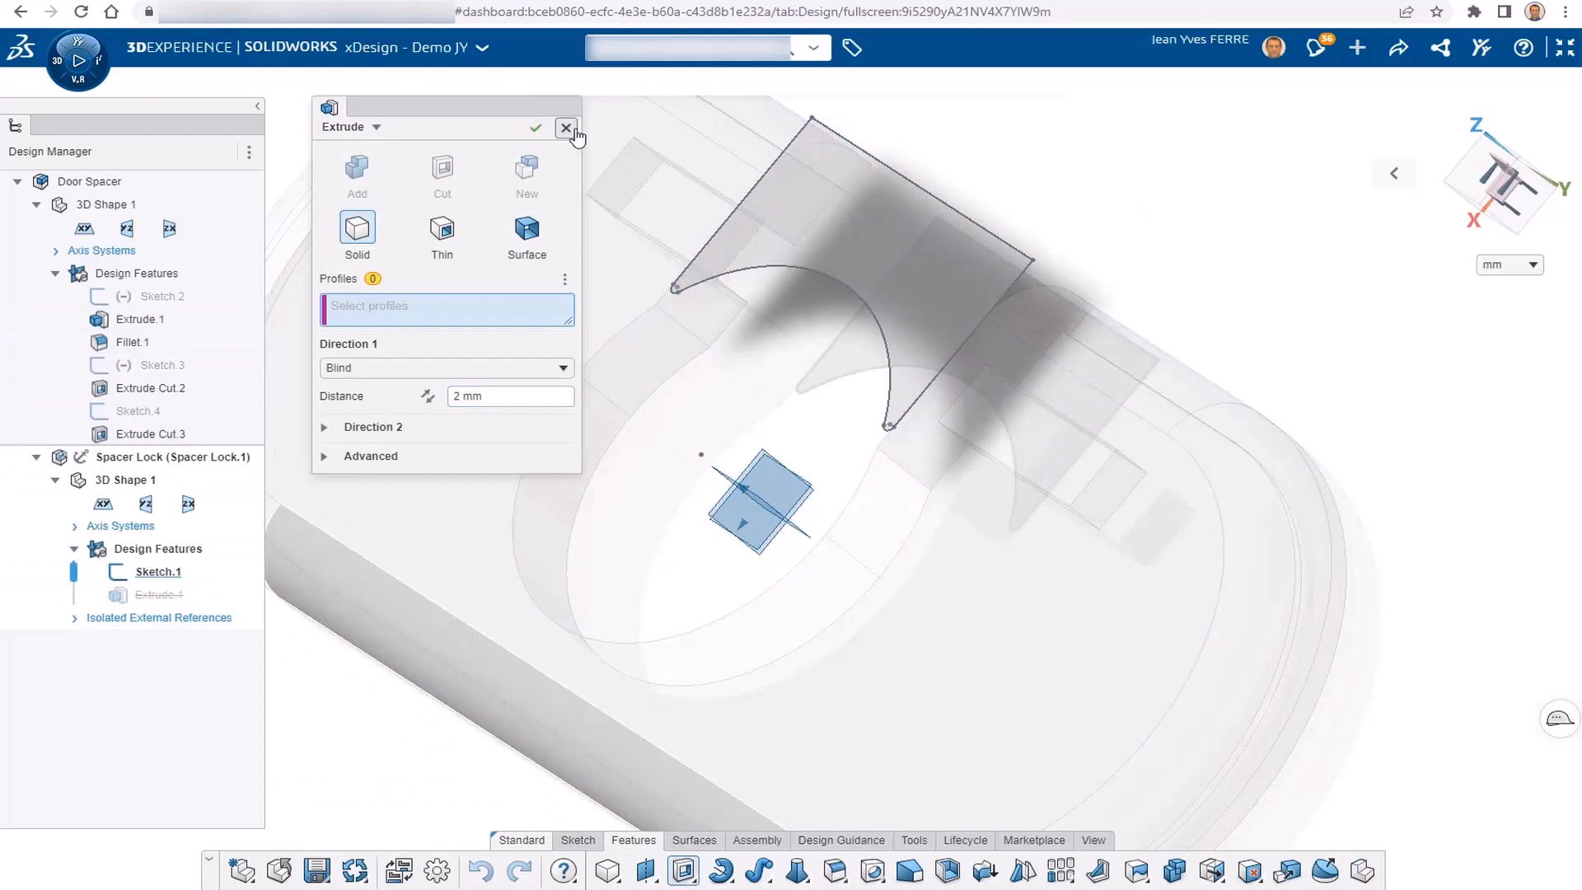
pyautogui.click(158, 572)
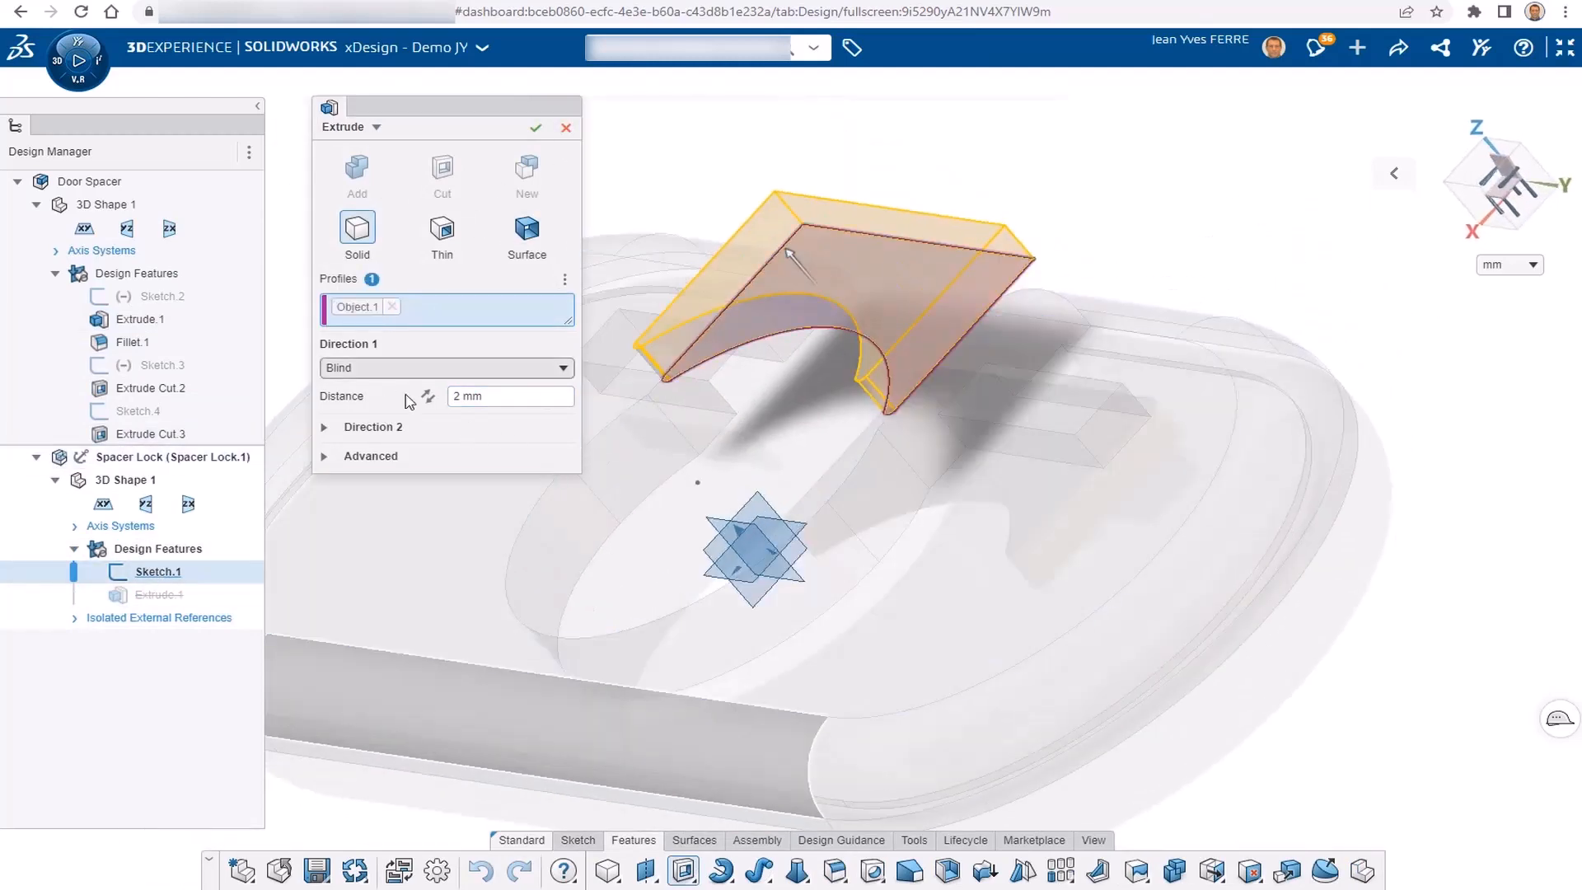
pyautogui.click(428, 396)
pyautogui.click(484, 396)
pyautogui.write('3.6')
pyautogui.press('Return')
pyautogui.moveTo(827, 501)
pyautogui.mouseDown(button='middle')
pyautogui.moveTo(804, 463)
pyautogui.moveTo(314, 324)
pyautogui.moveTo(555, 421)
pyautogui.moveTo(553, 352)
pyautogui.moveTo(641, 501)
pyautogui.mouseUp(button='middle')
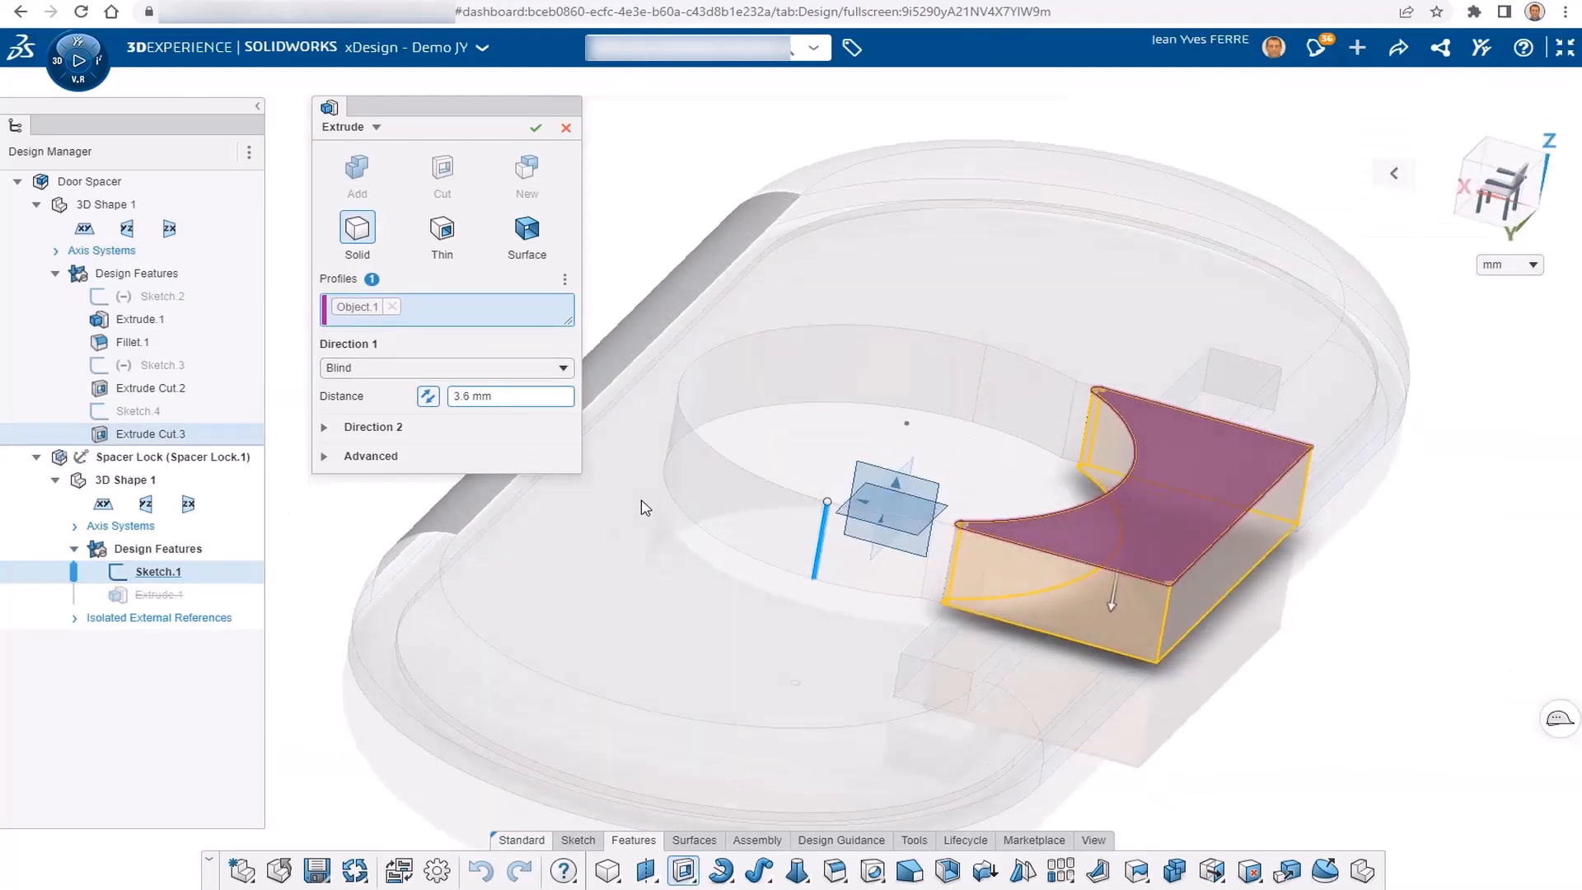
pyautogui.click(537, 128)
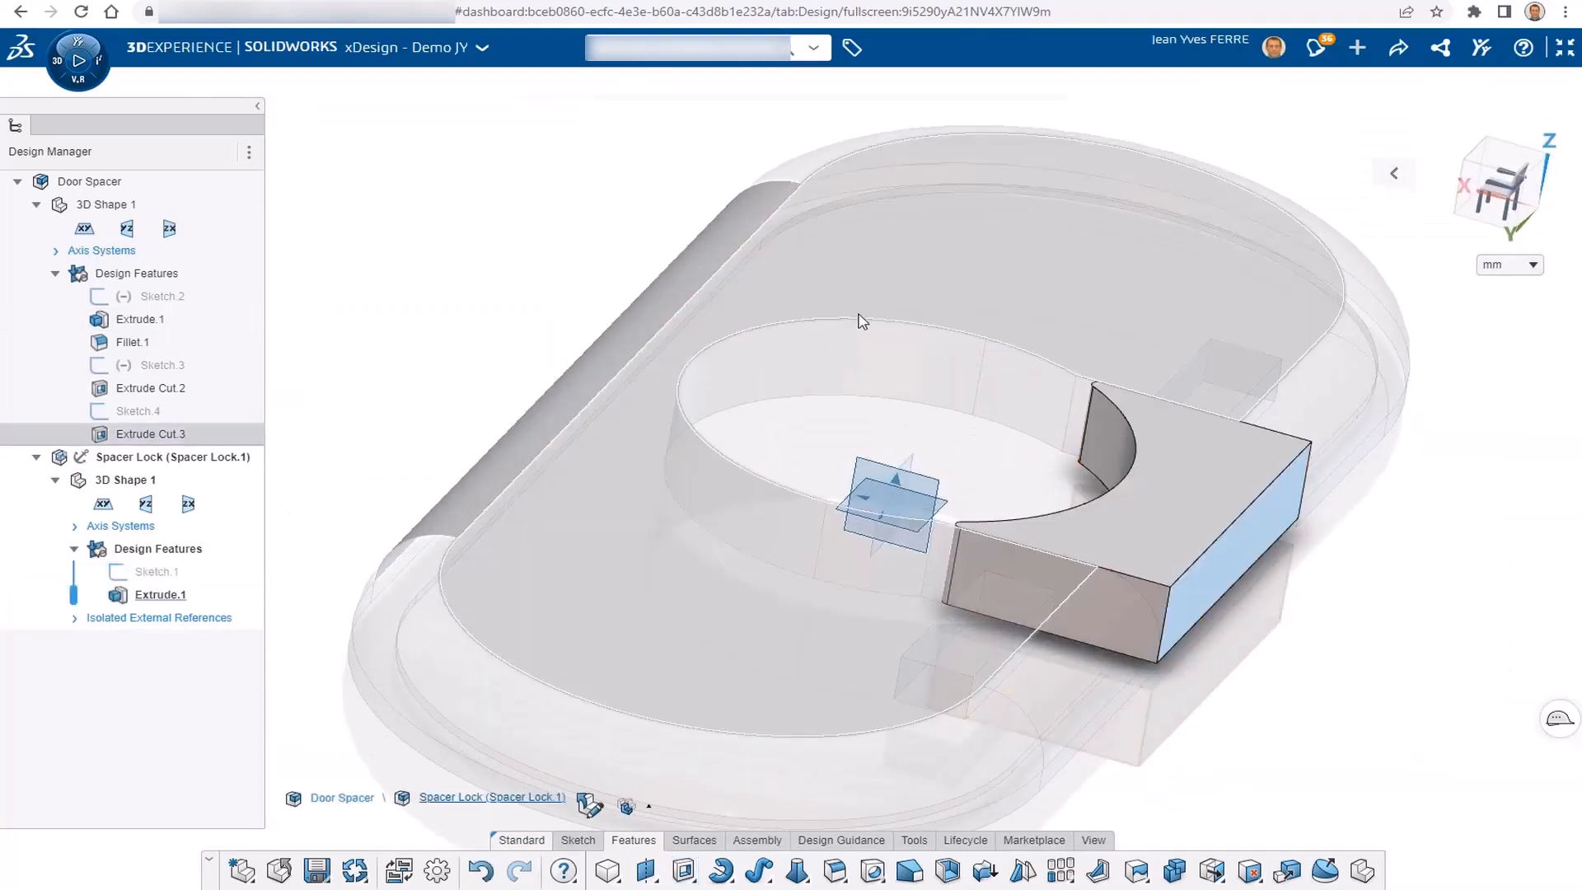
# - Fillet the upper edge of the Spacer Lock's outer straight face
pyautogui.moveTo(858, 321); pyautogui.dragTo(1109, 519, button='middle')
pyautogui.click(1158, 478)
pyautogui.click(1169, 452)
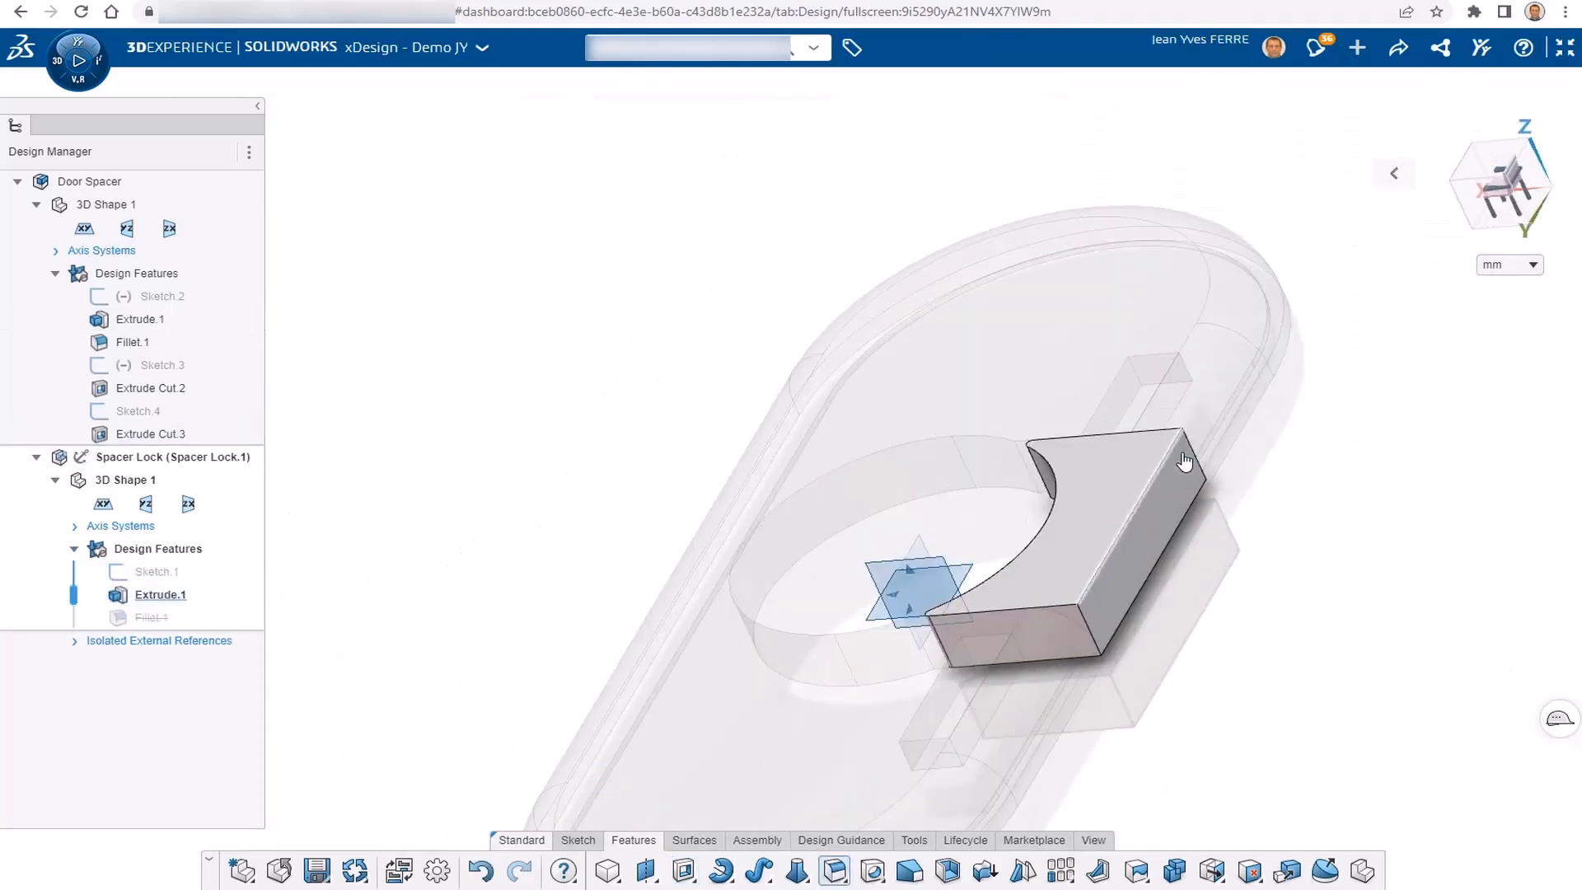
pyautogui.press('Return')
# - Start a sketch on the Spacer Lock's underside and draw a construction line between the midpoints of the two pockets' outer ends
pyautogui.moveTo(1163, 725)
pyautogui.mouseDown(button='middle')
pyautogui.moveTo(1234, 370)
pyautogui.moveTo(1108, 432)
pyautogui.mouseUp(button='middle')
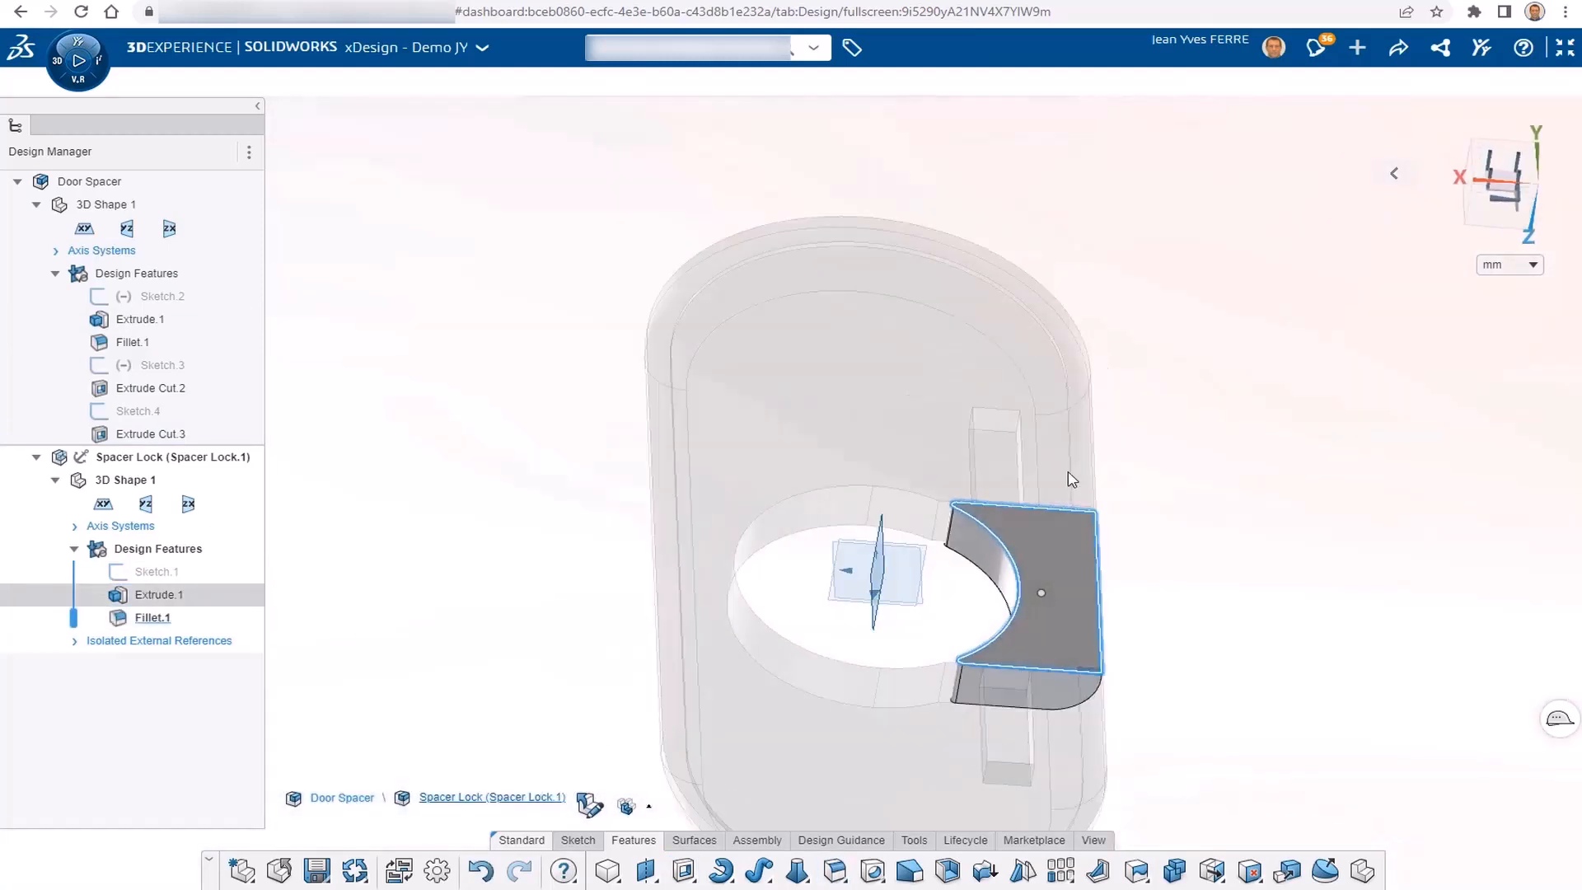
pyautogui.click(1069, 512)
pyautogui.click(1088, 469)
pyautogui.scroll(5, 614, 611)
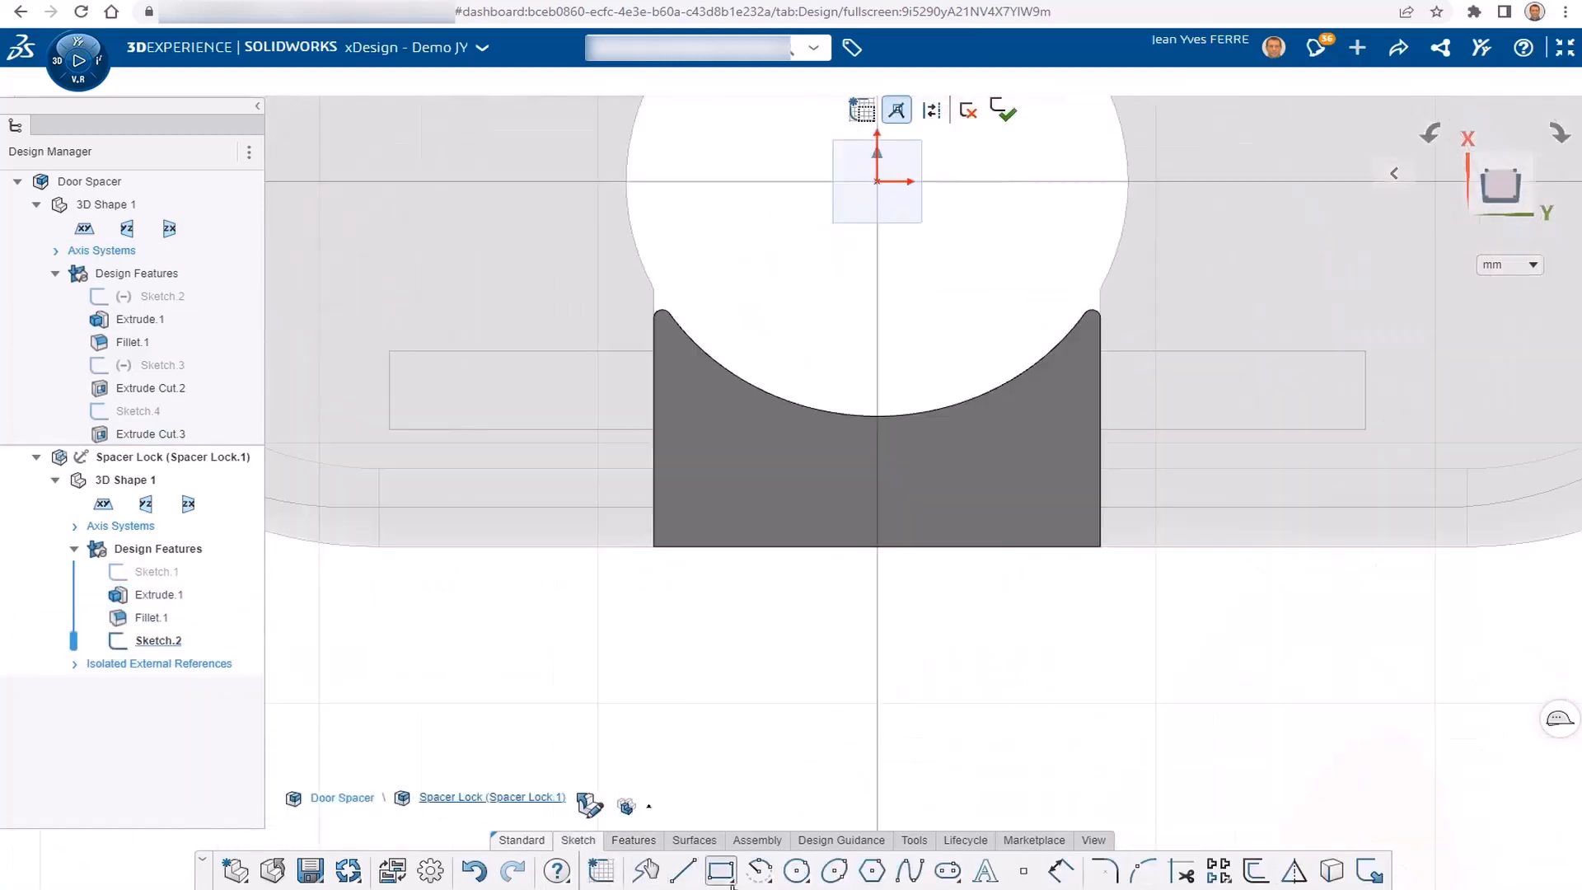
pyautogui.click(683, 870)
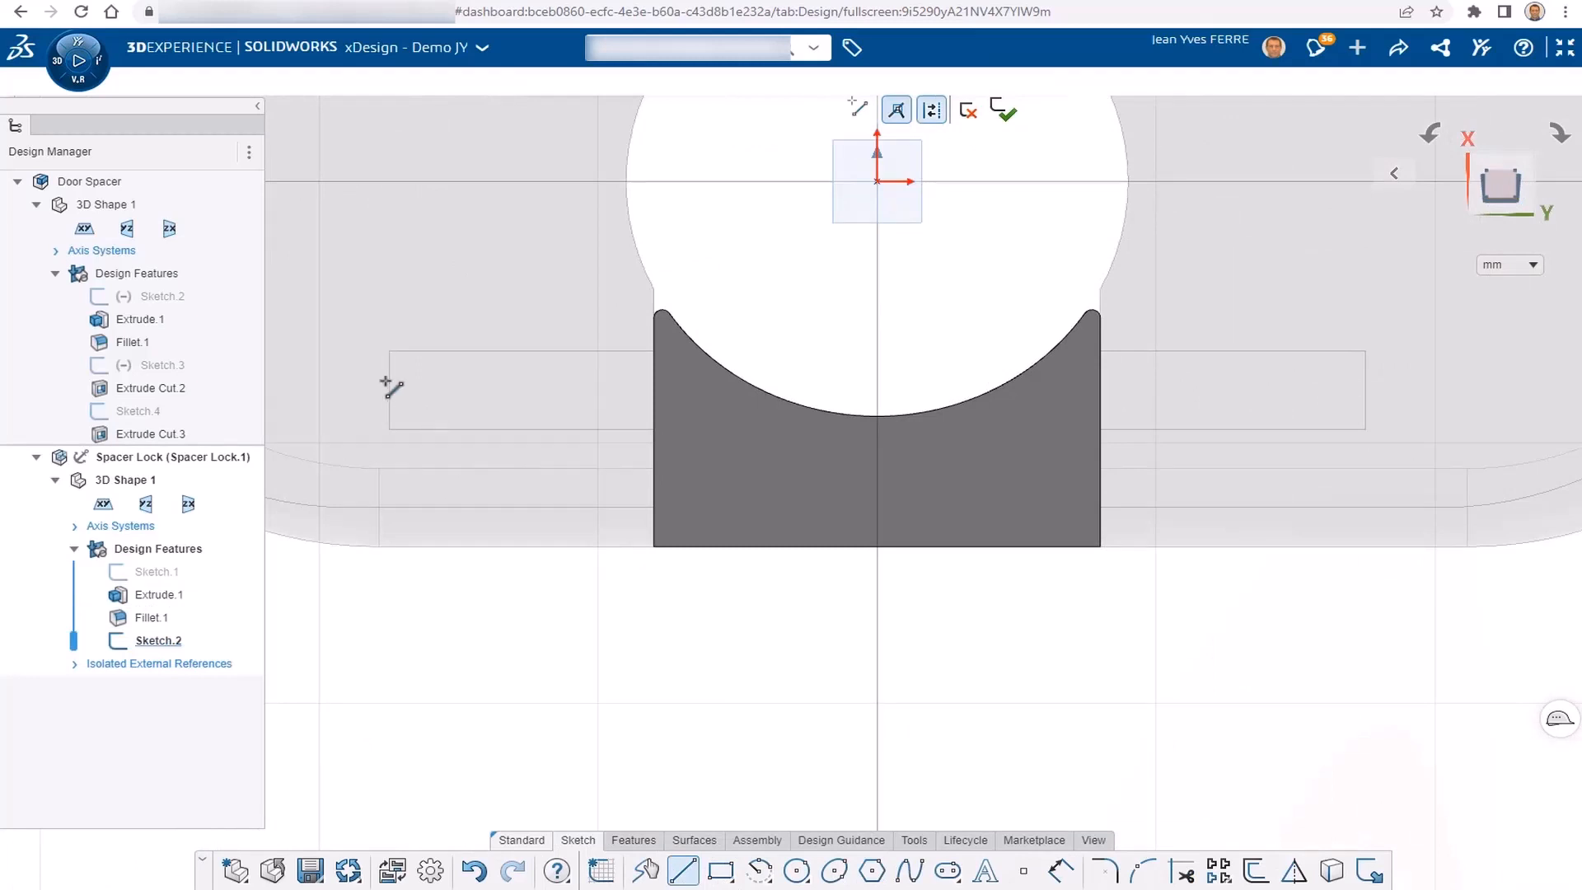
pyautogui.click(1365, 390)
# - Draw a center rectangle 34 mm long and 2.5 mm high on the construction line's midpoint and exit the sketch
pyautogui.click(721, 870)
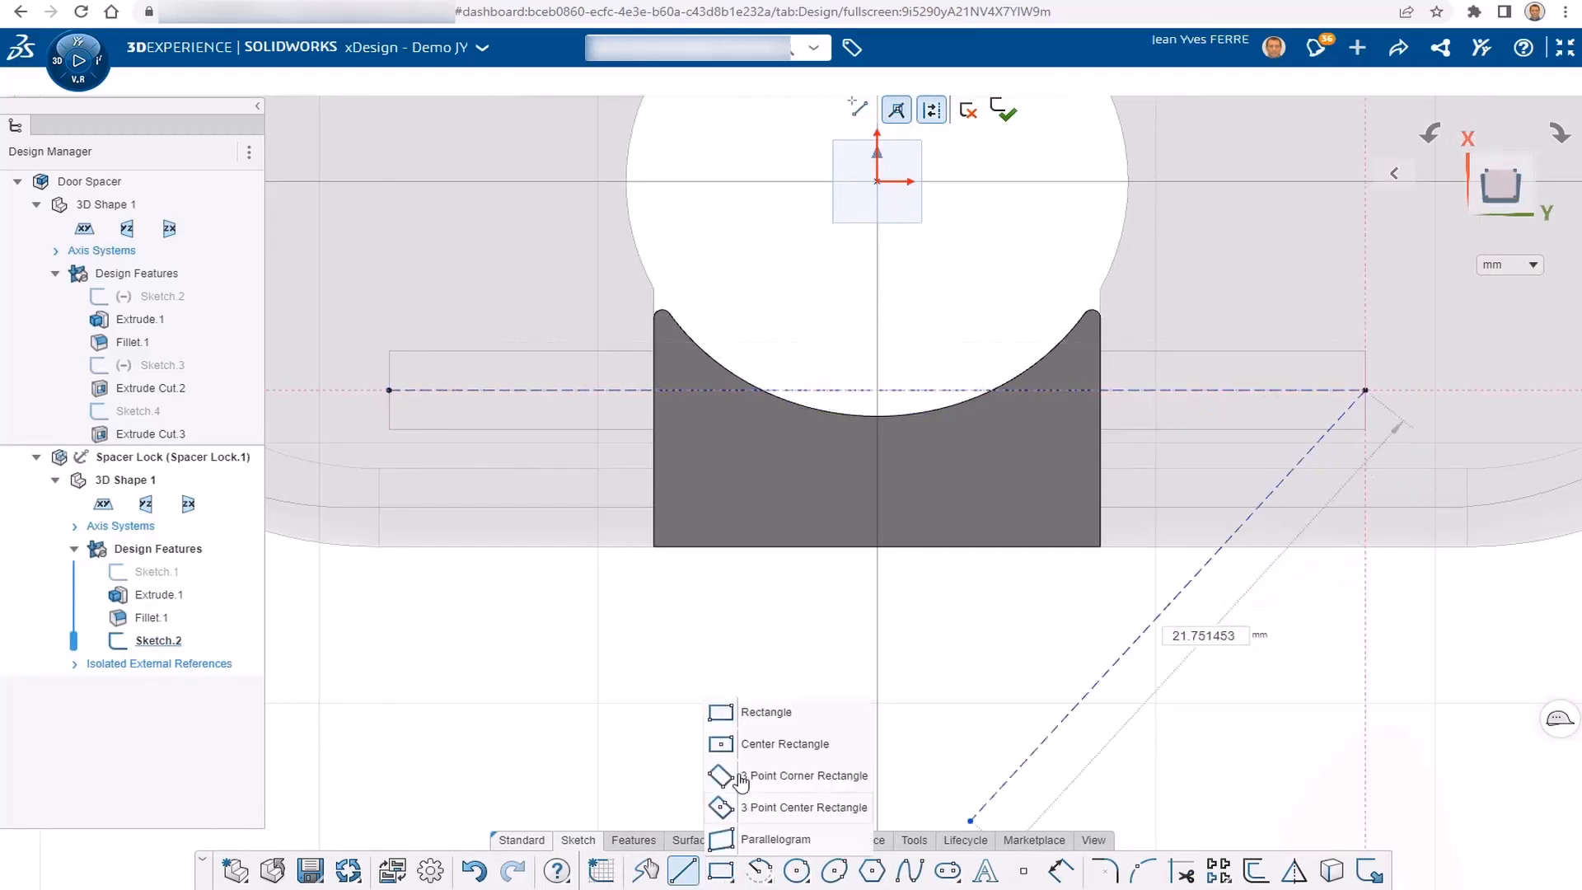
pyautogui.click(877, 390)
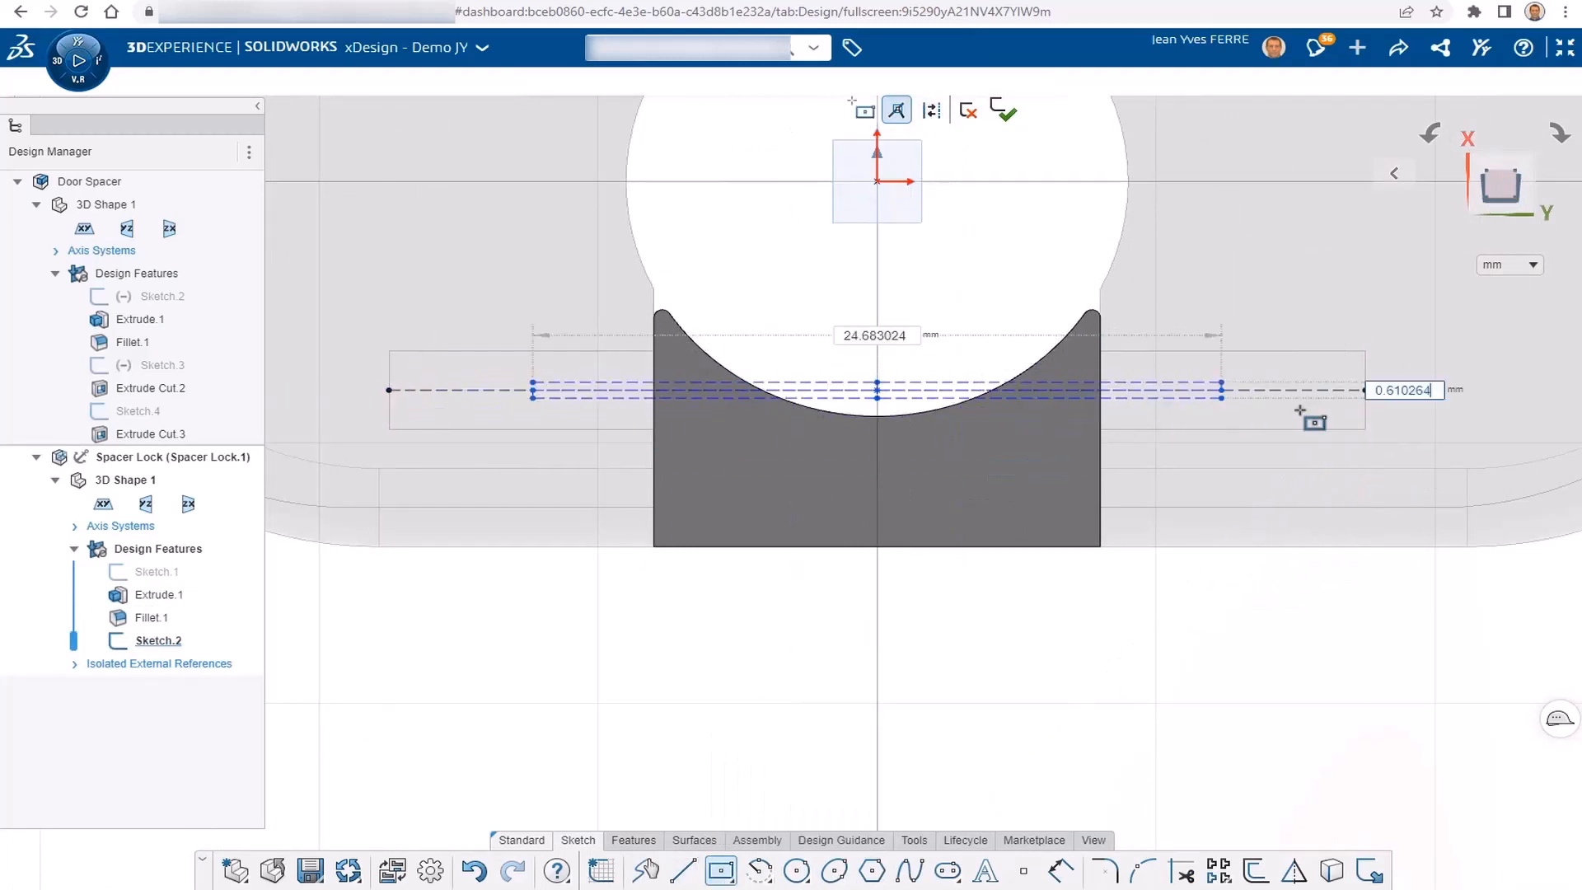
pyautogui.press('Escape')
pyautogui.click(876, 390)
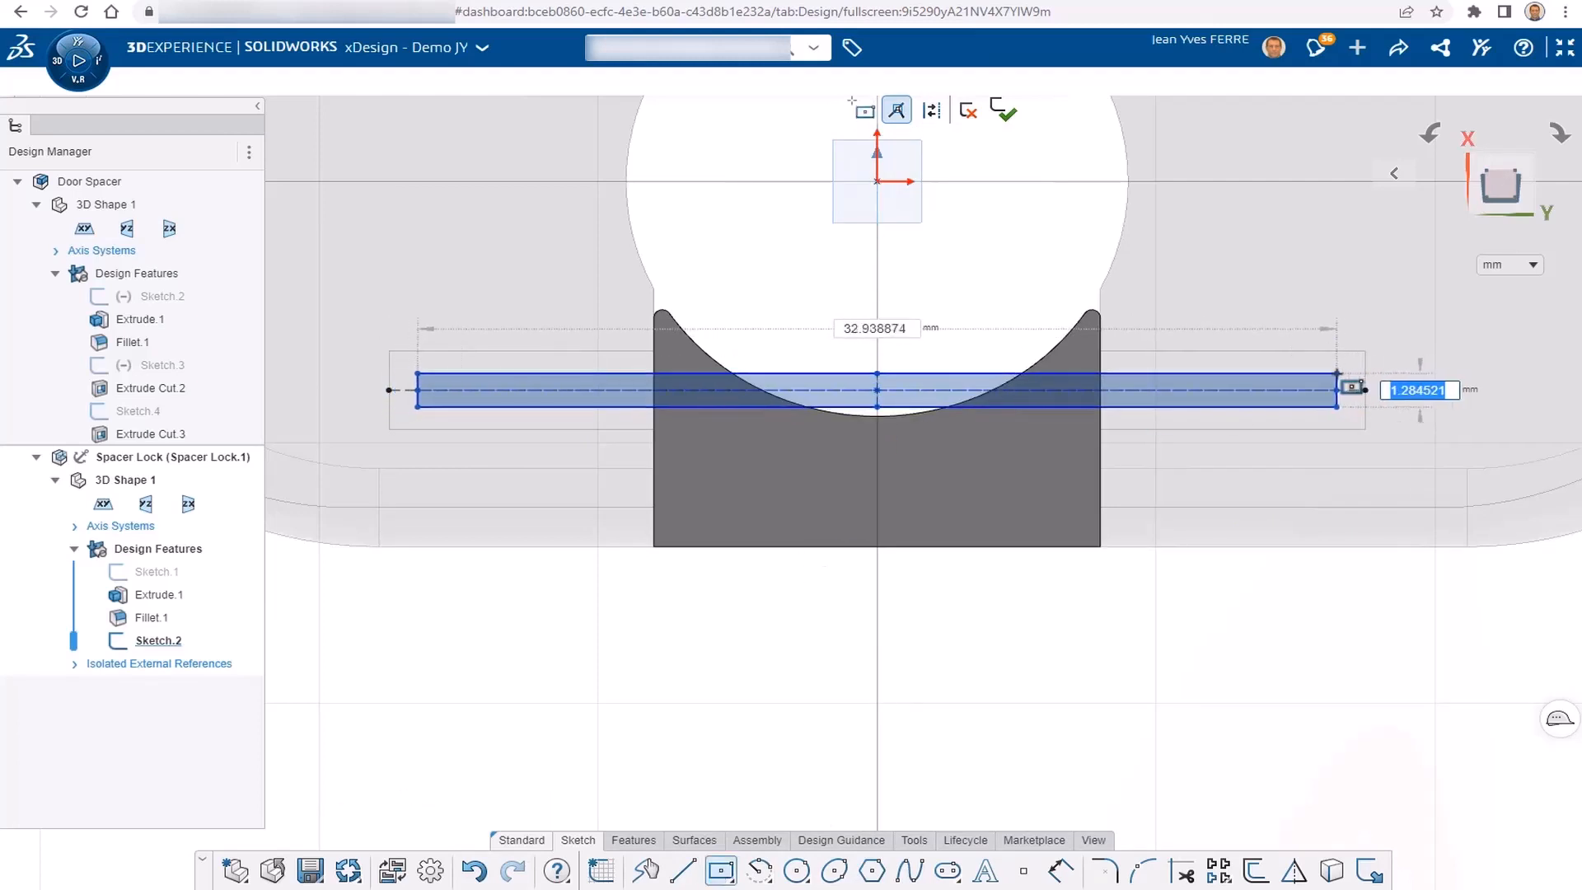
pyautogui.write('2.5')
pyautogui.press('Tab')
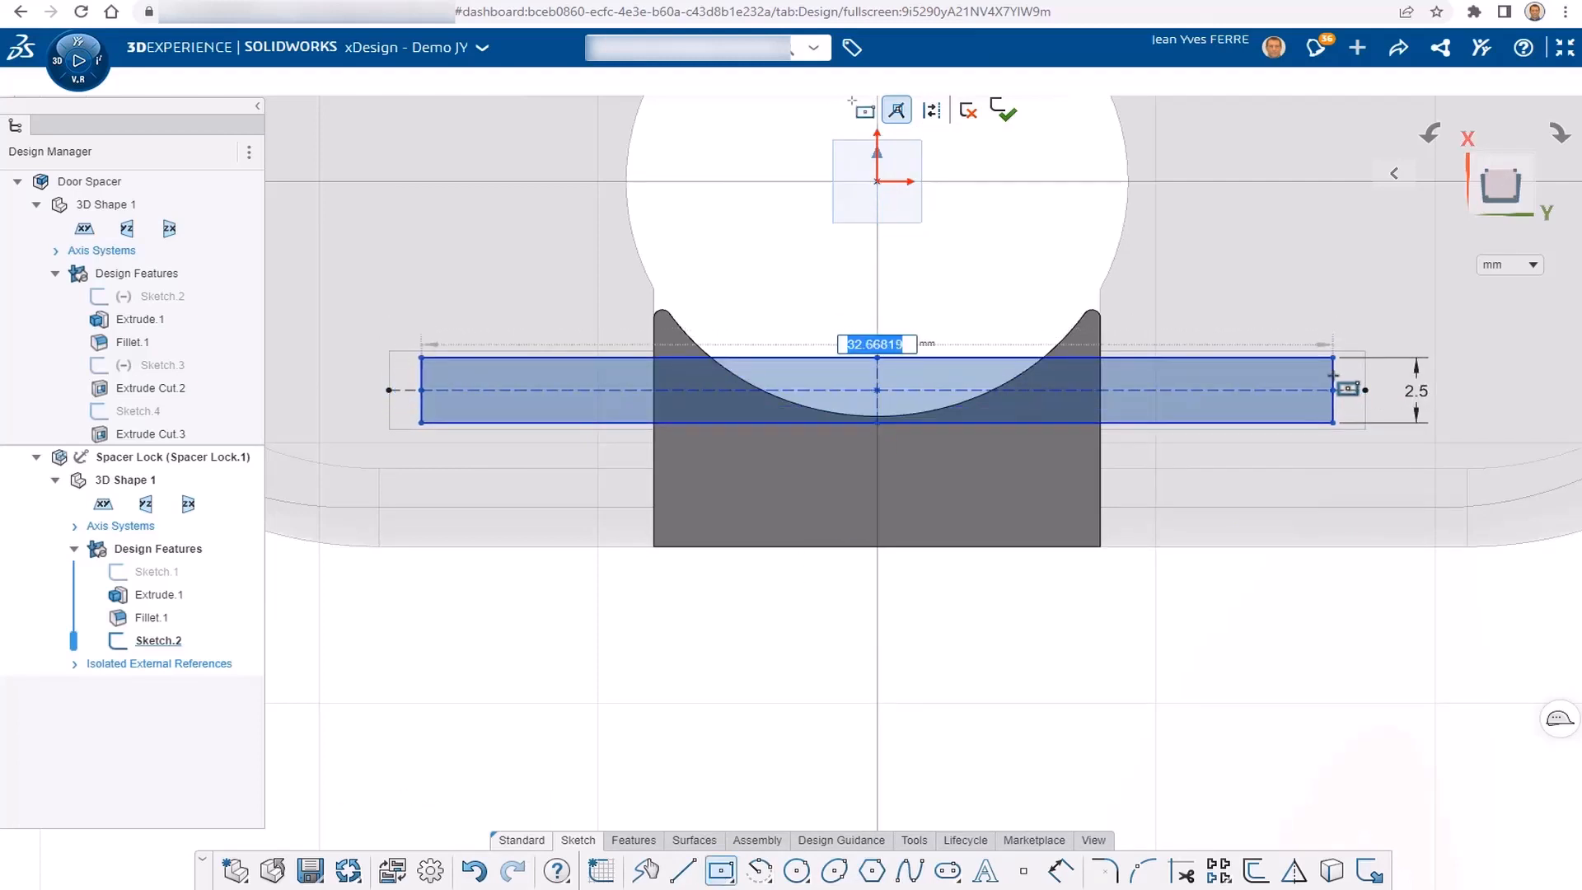
pyautogui.click(969, 111)
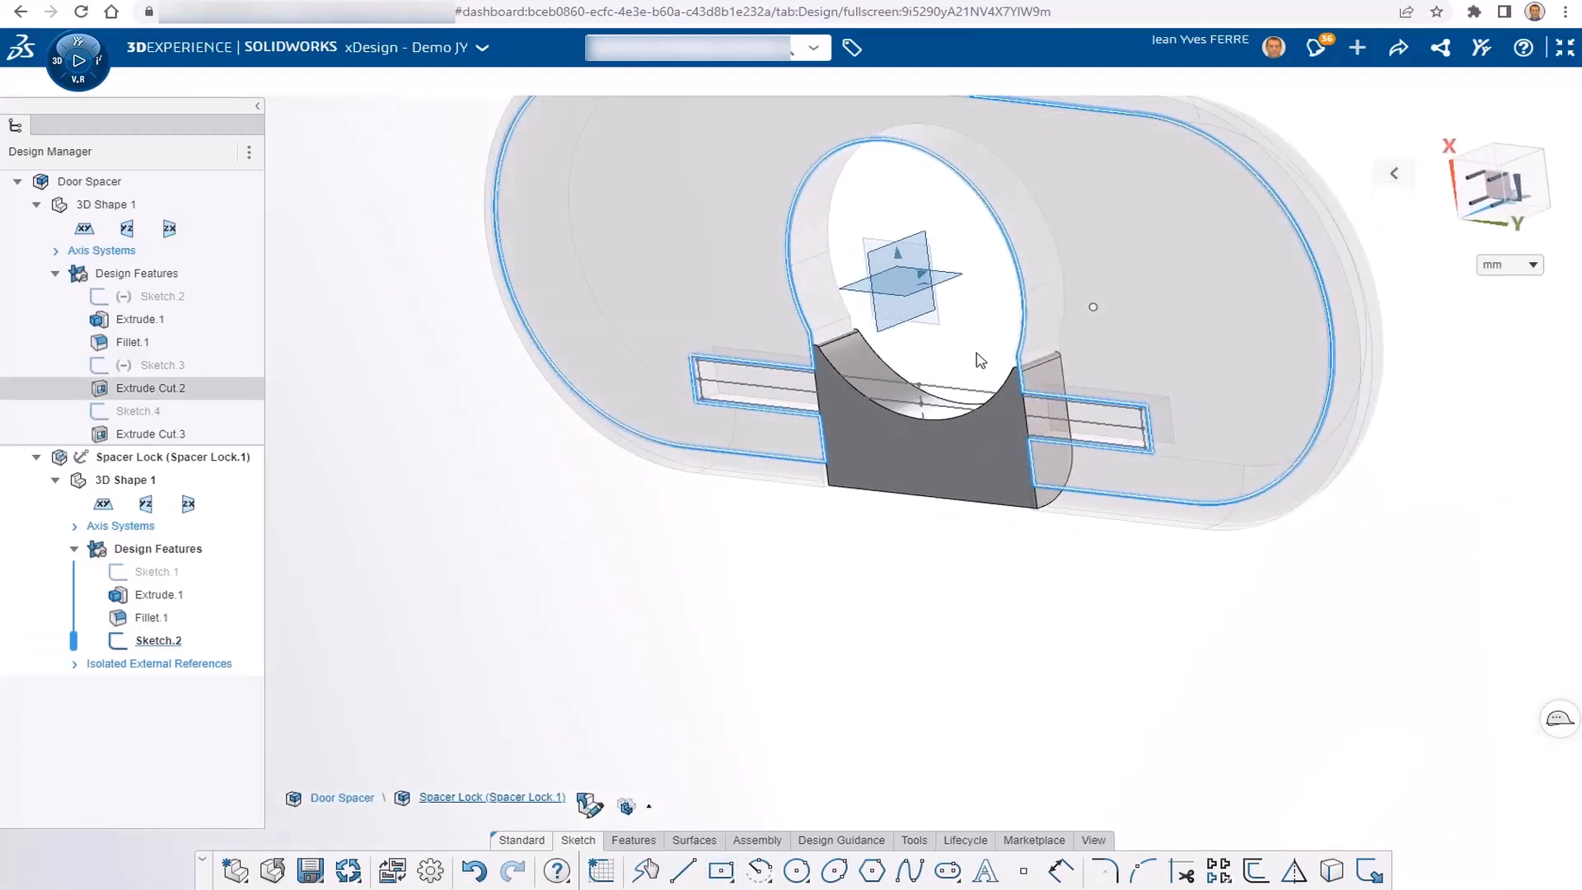
# - Extrude the rectangle 2 mm as an added solid, reversing the direction into the plate's pockets
pyautogui.click(634, 839)
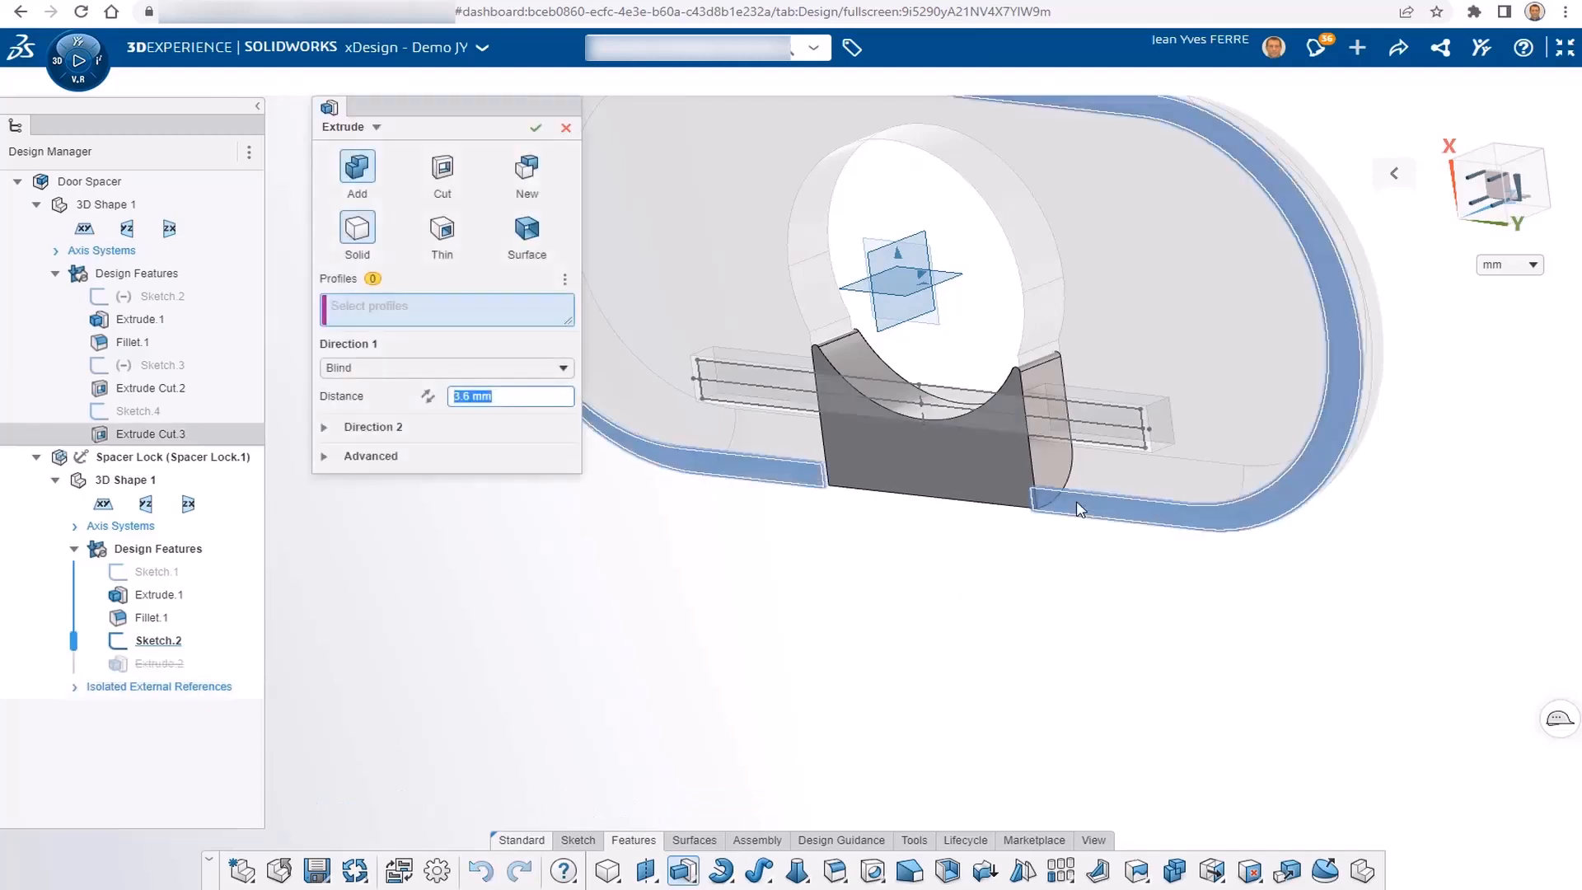
pyautogui.scroll(3, 1080, 509)
pyautogui.moveTo(1080, 509)
pyautogui.mouseDown(button='middle')
pyautogui.moveTo(1066, 415)
pyautogui.moveTo(1018, 479)
pyautogui.moveTo(906, 564)
pyautogui.moveTo(848, 550)
pyautogui.mouseUp(button='middle')
pyautogui.click(1066, 416)
pyautogui.click(427, 397)
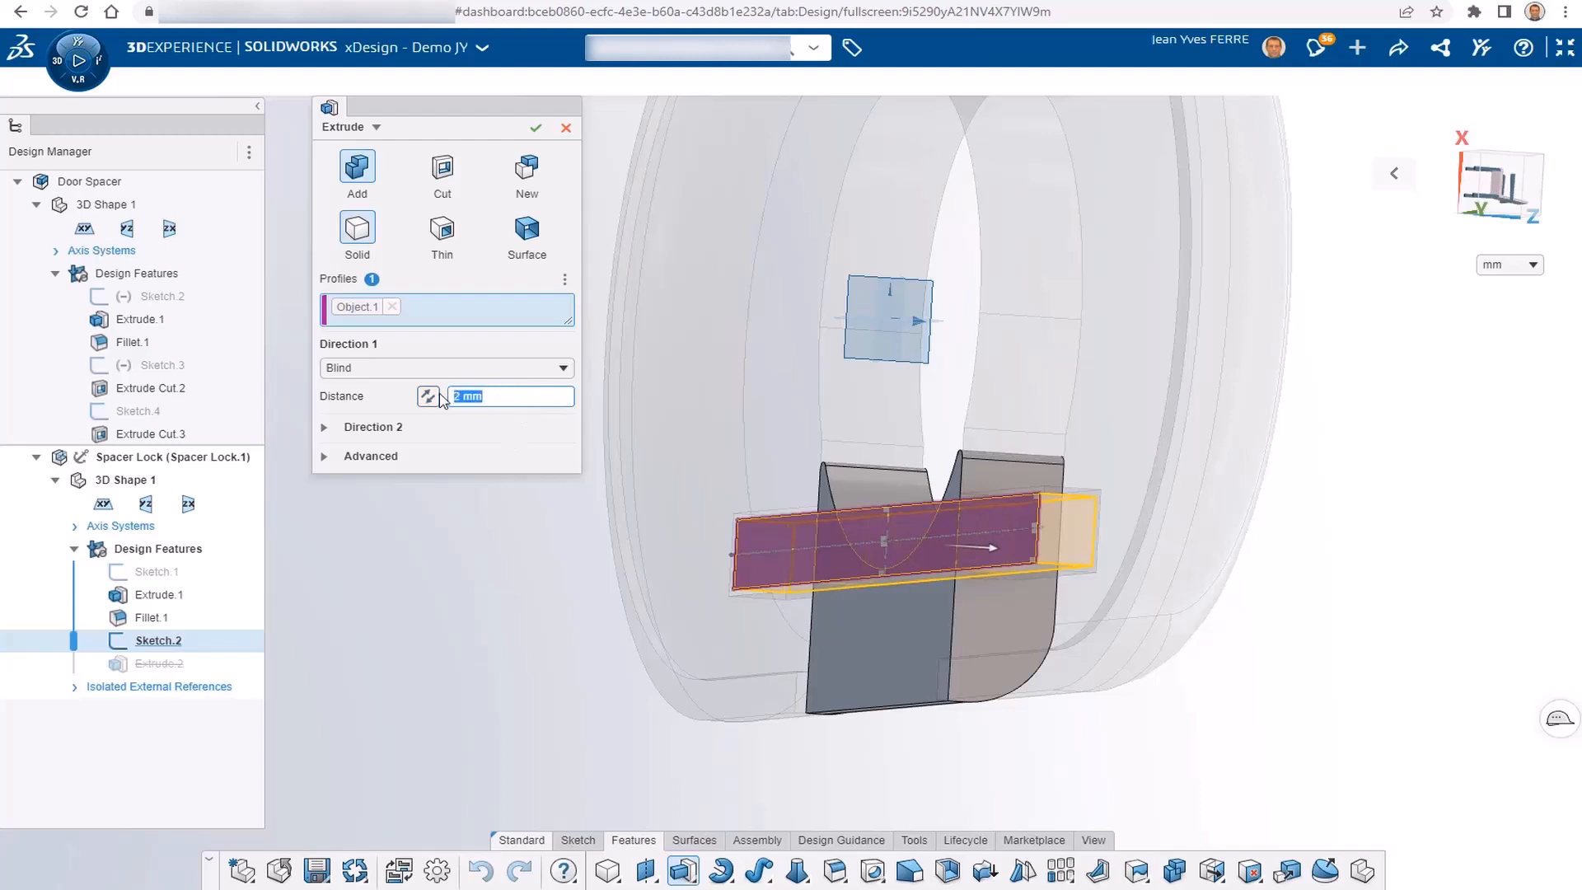
pyautogui.click(535, 127)
# - Reopen the rectangle's sketch, draw a second center rectangle across the block's width and make its corner coincident with the block's side edge
pyautogui.scroll(-3, 947, 535)
pyautogui.moveTo(947, 535)
pyautogui.mouseDown(button='middle')
pyautogui.moveTo(1108, 621)
pyautogui.moveTo(1247, 496)
pyautogui.moveTo(1308, 553)
pyautogui.mouseUp(button='middle')
pyautogui.scroll(4, 1109, 621)
pyautogui.doubleClick(158, 643)
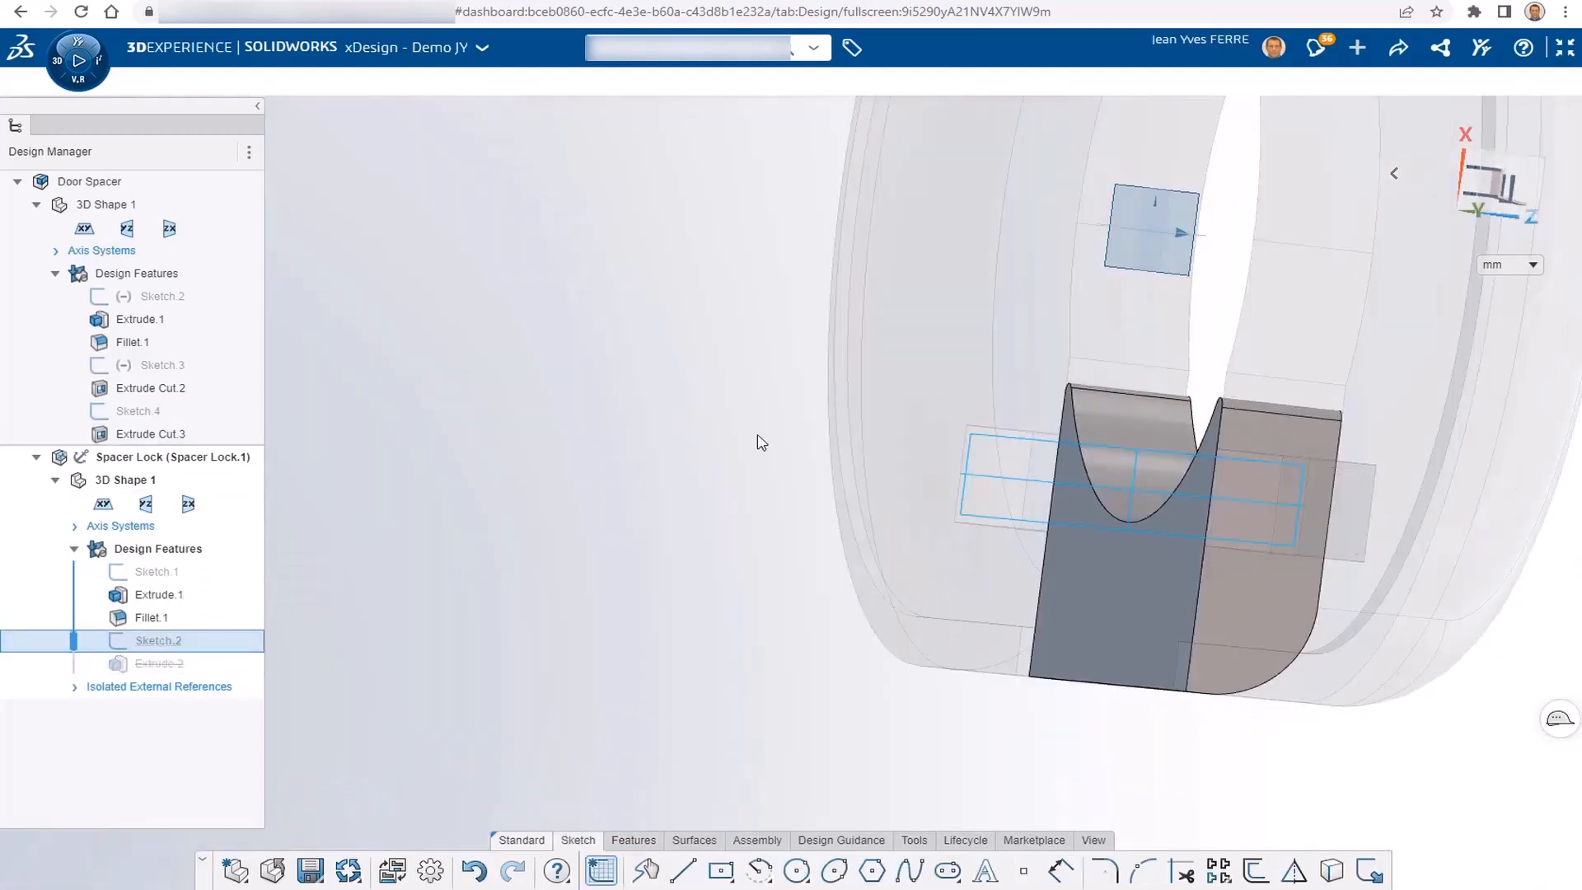
pyautogui.scroll(-3, 857, 453)
pyautogui.moveTo(1205, 465); pyautogui.dragTo(1009, 521, button='middle')
pyautogui.scroll(3, 965, 555)
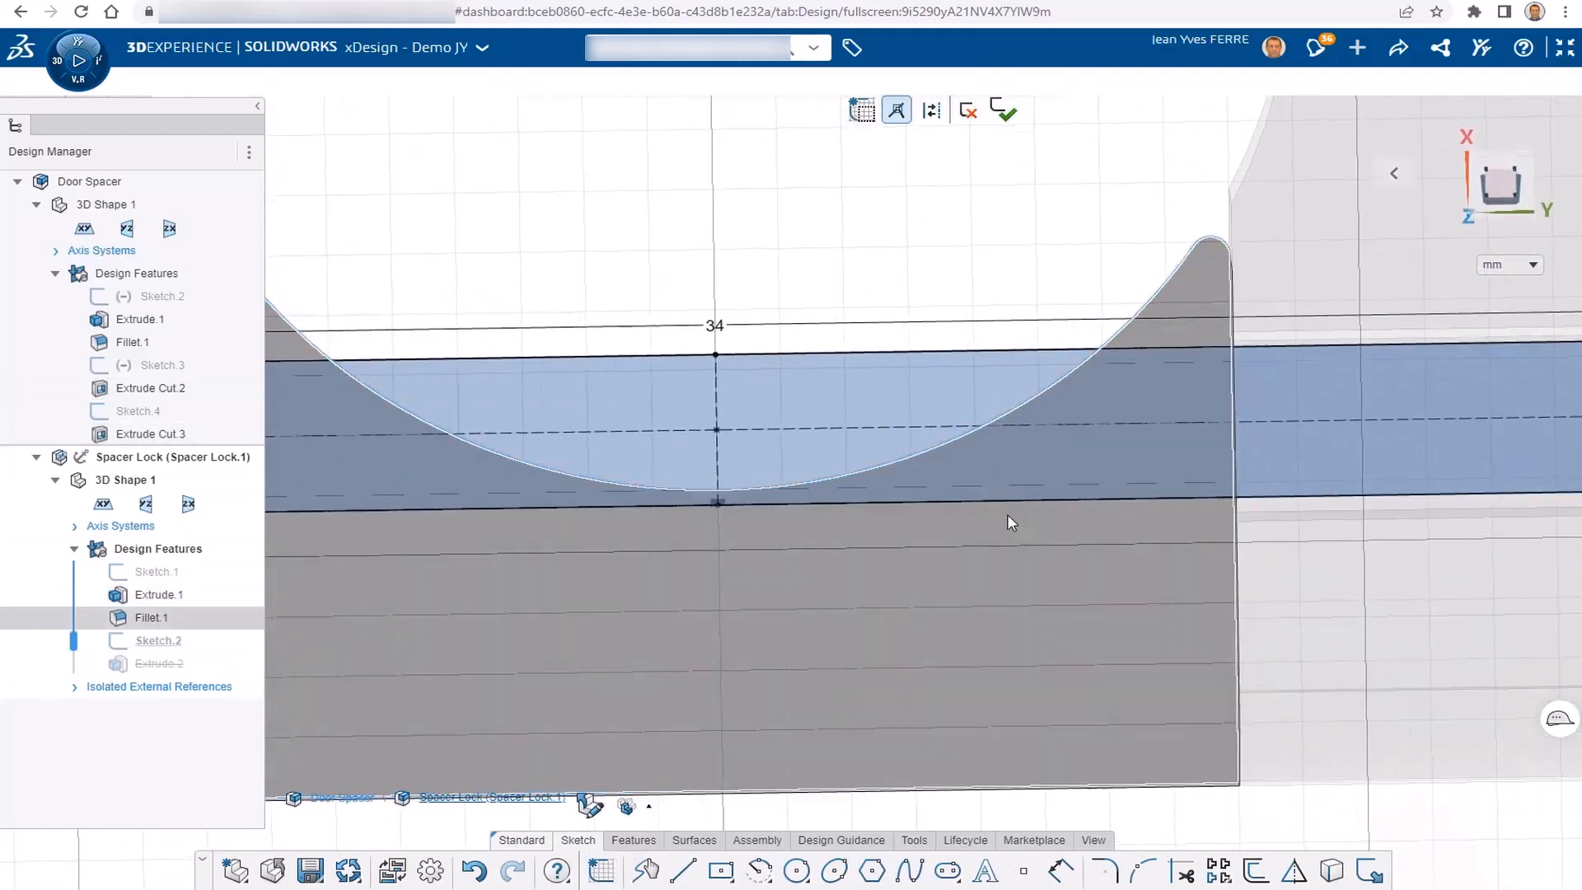
pyautogui.scroll(-3, 1009, 521)
pyautogui.click(740, 451)
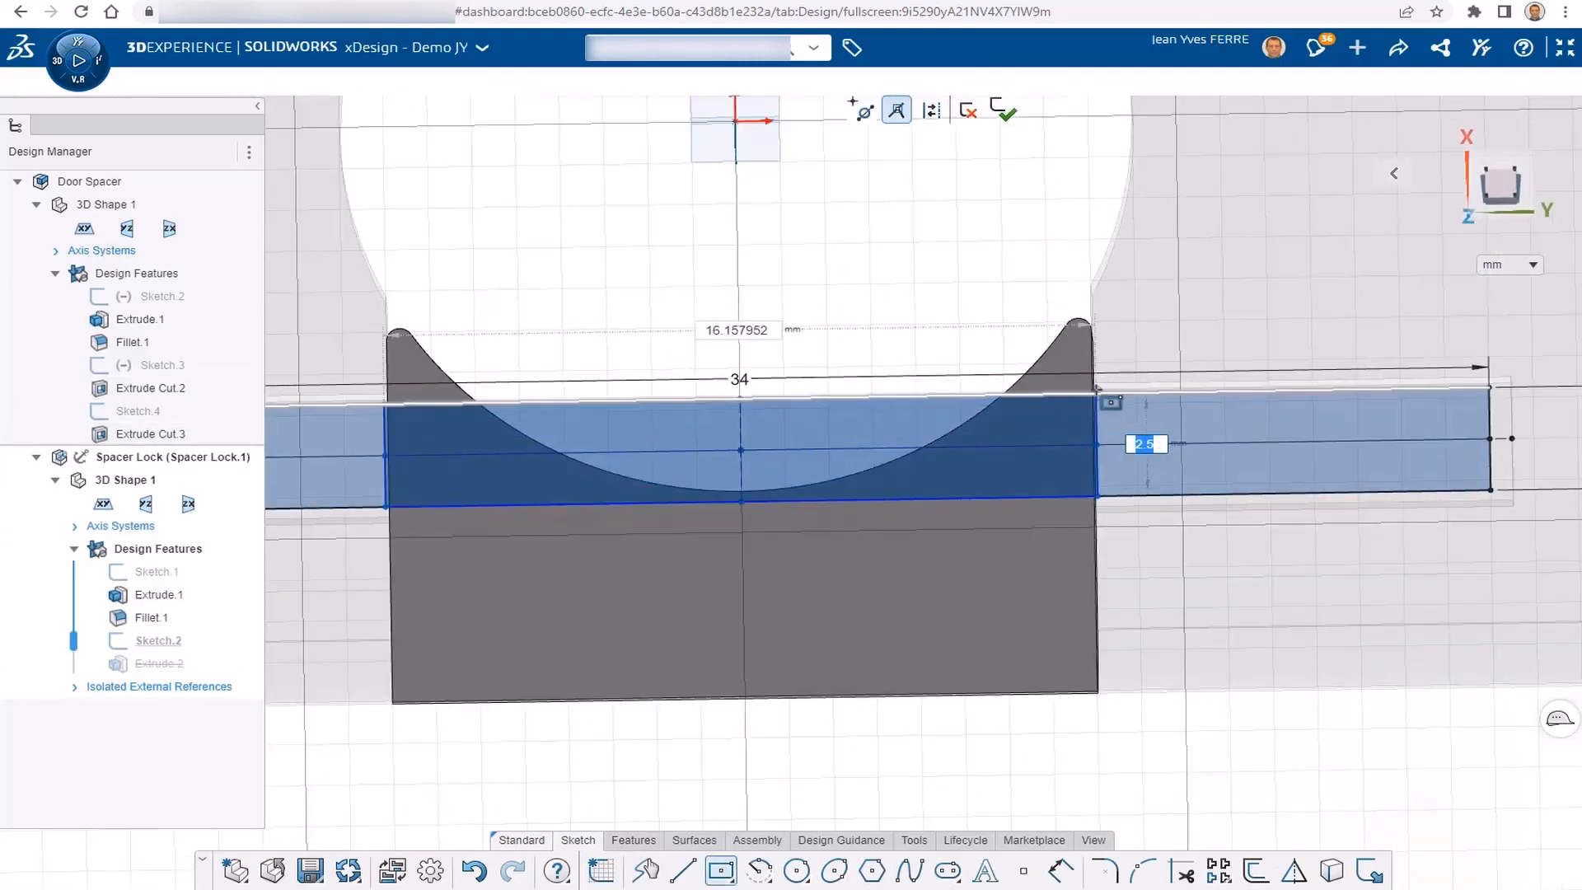
pyautogui.keyDown('ctrl'); pyautogui.click(1094, 385); pyautogui.keyUp('ctrl')
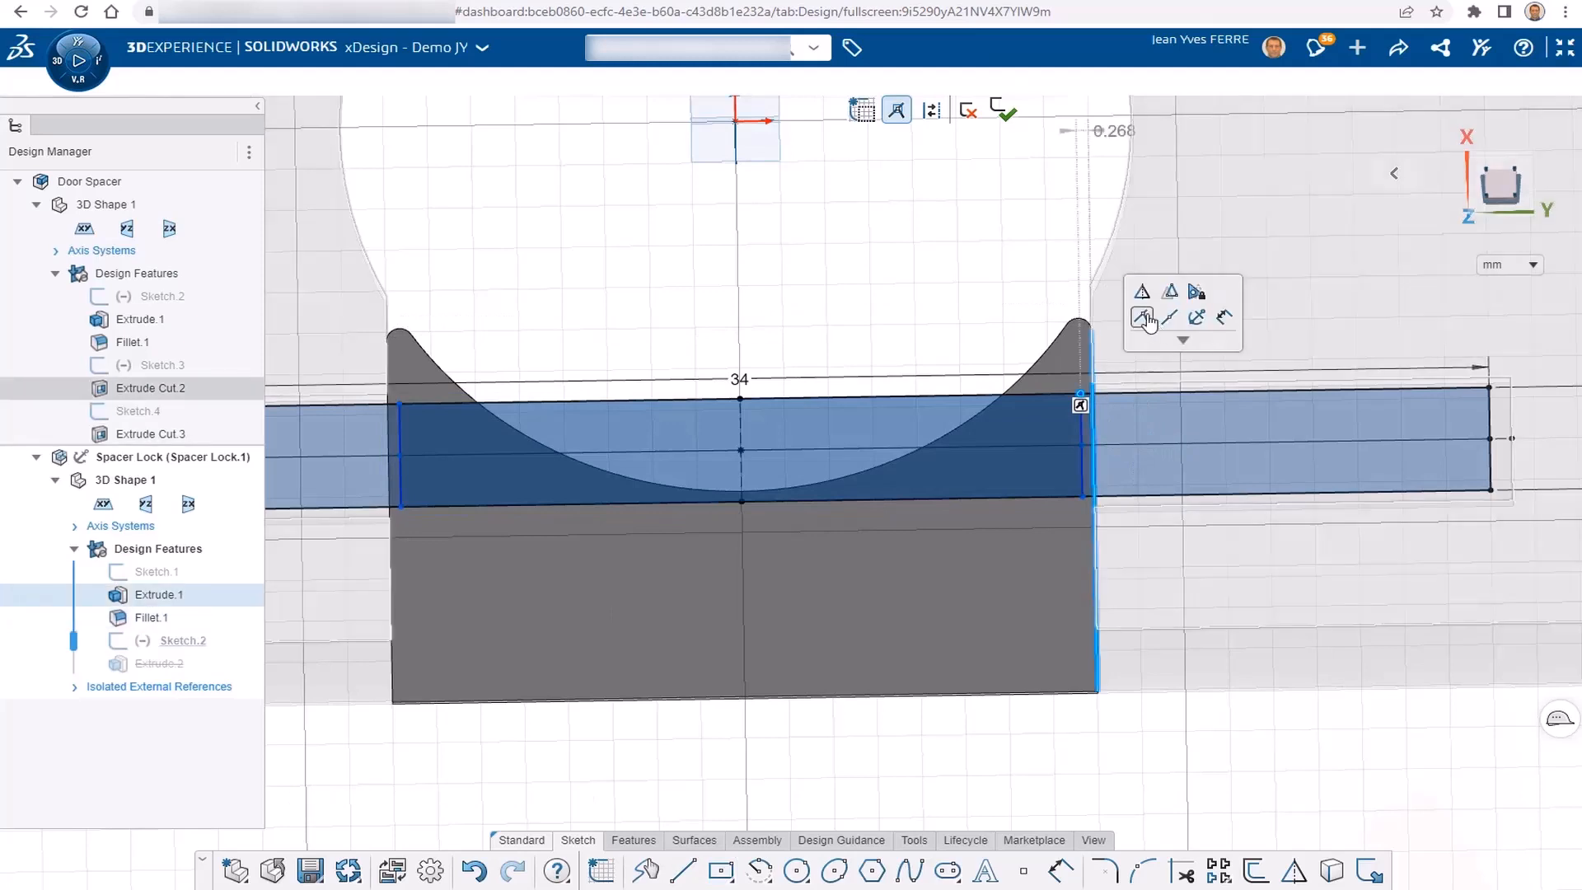
pyautogui.click(1143, 323)
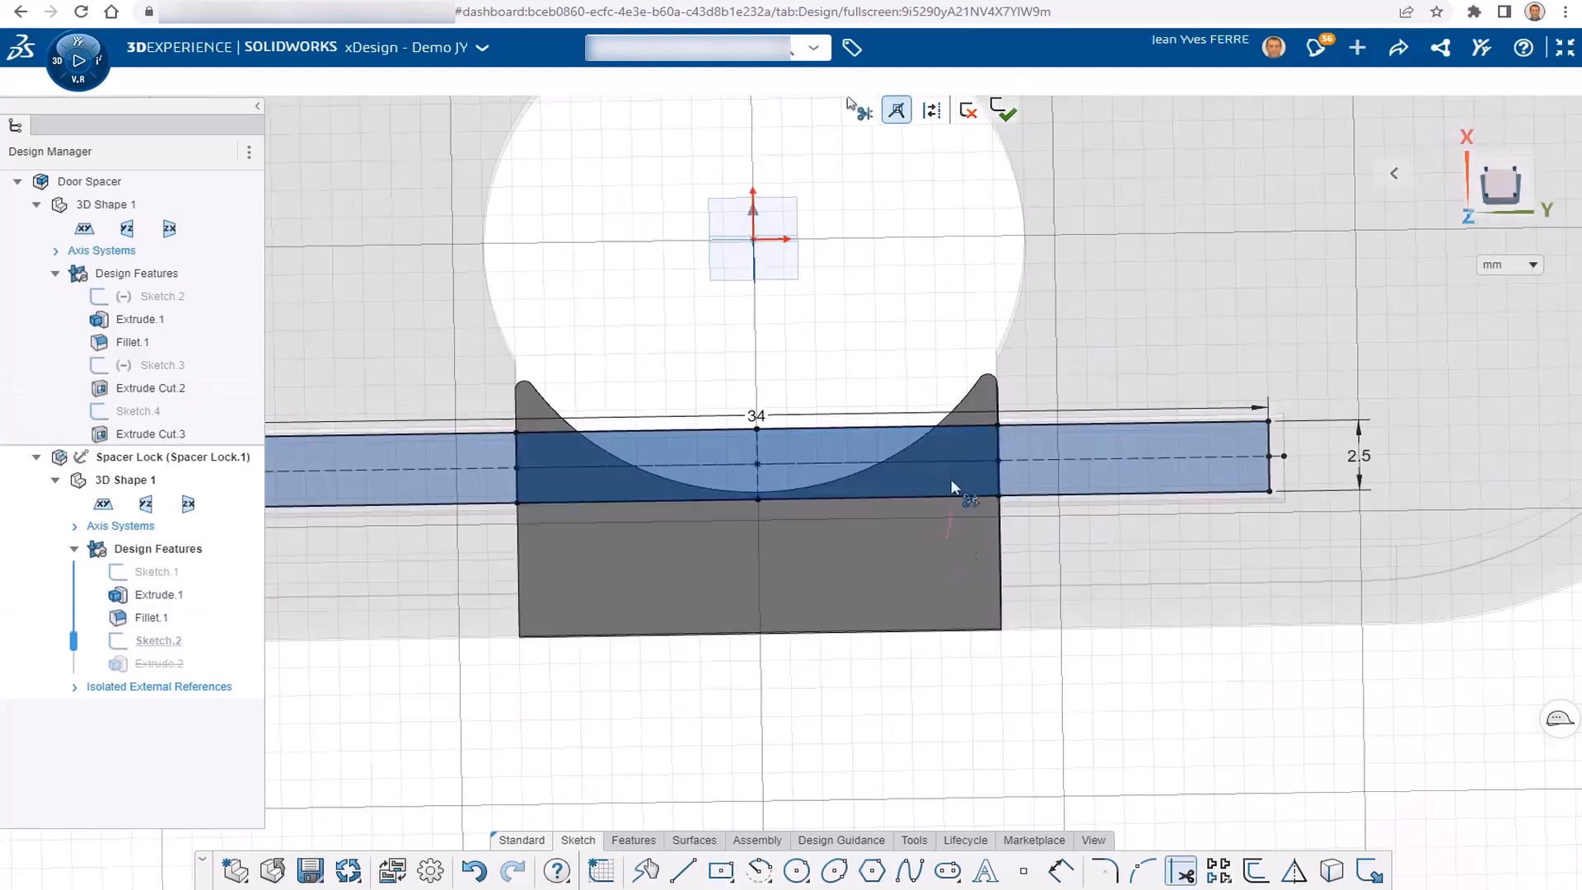
# - Trim the rectangles' long lines between the block's sides, leaving two separate arm profiles, and finish the sketch
pyautogui.moveTo(950, 481)
pyautogui.mouseDown()
pyautogui.moveTo(685, 485)
pyautogui.moveTo(672, 427)
pyautogui.mouseUp()
pyautogui.scroll(-2, 892, 539)
pyautogui.click(1002, 111)
# - Edit the 2 mm arm extrusion and add the second arm's profile to it
pyautogui.moveTo(1037, 388); pyautogui.dragTo(783, 522, button='middle')
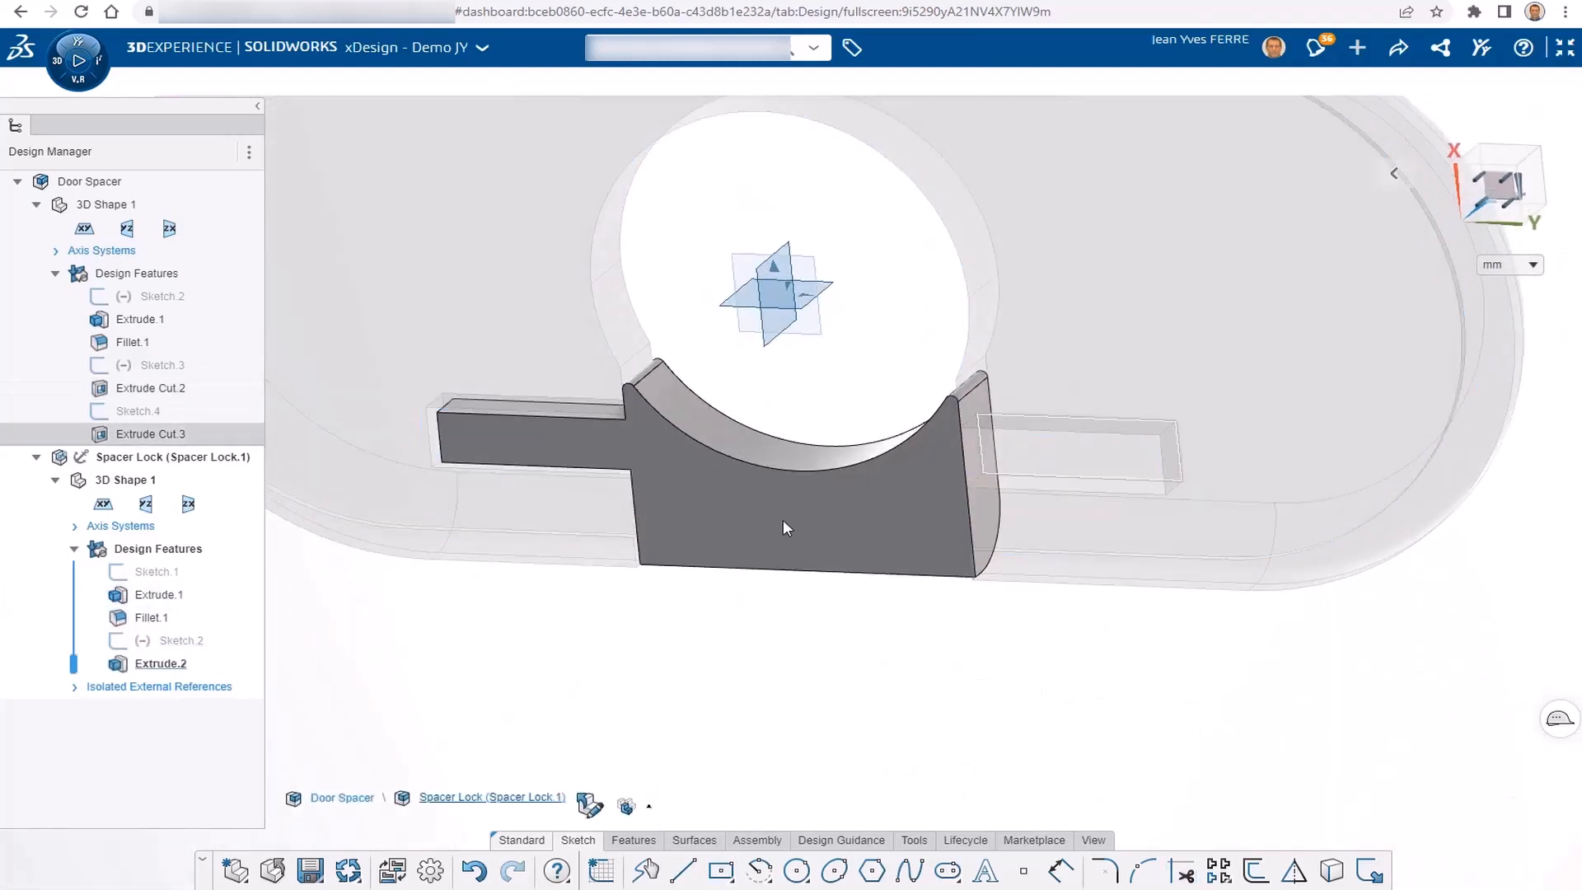
pyautogui.click(169, 663)
pyautogui.click(218, 501)
pyautogui.click(1033, 448)
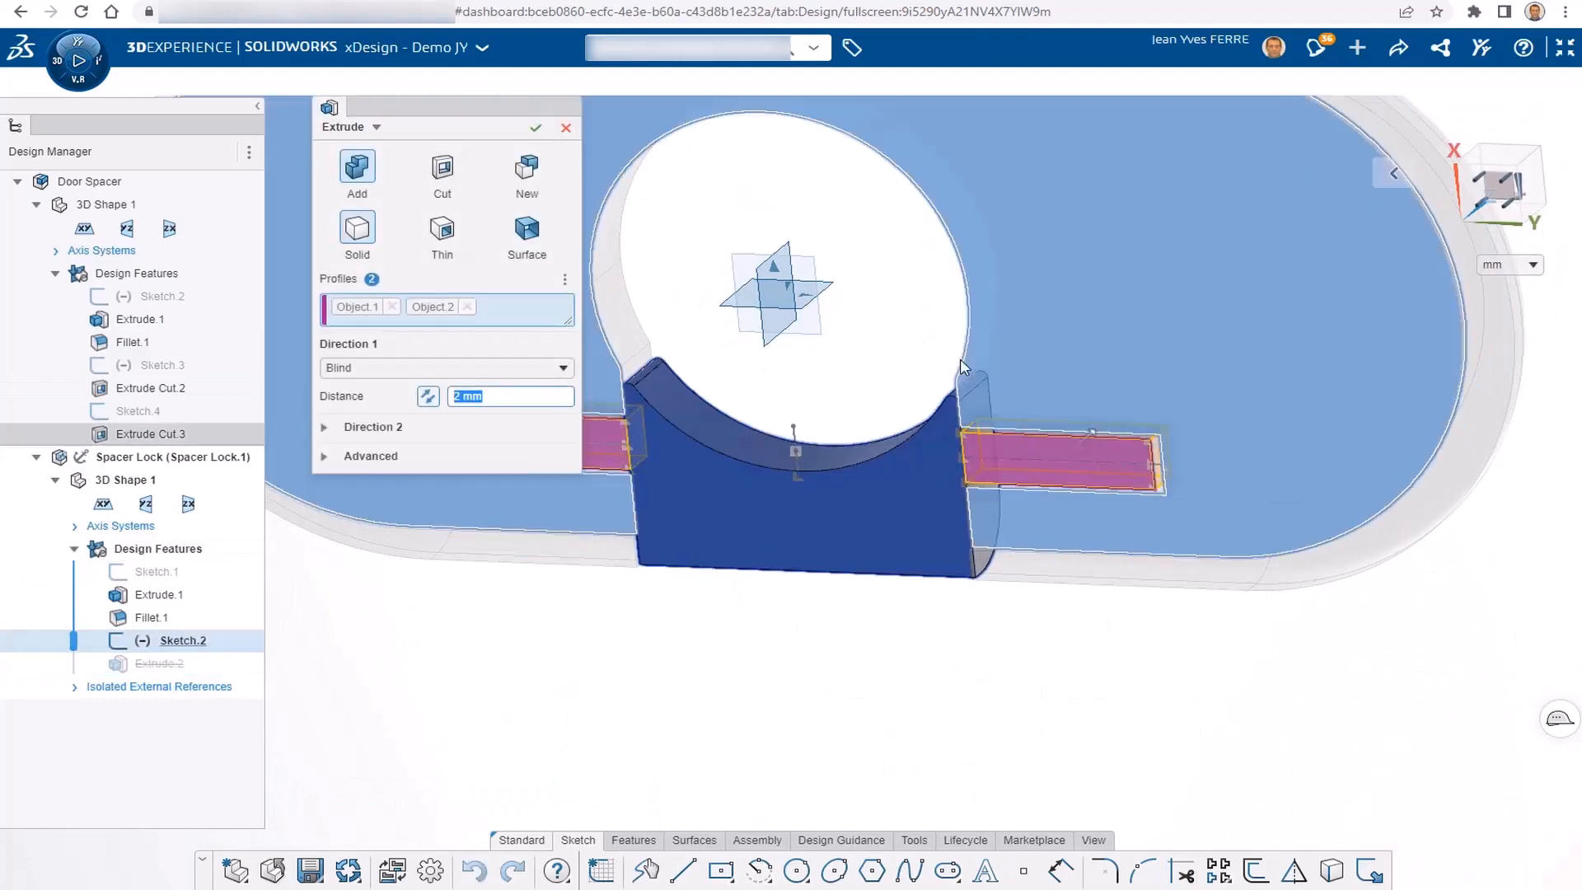
pyautogui.click(535, 128)
# - Inspect the arms in their pockets and measure the gap between a pocket's side face and the arm's edge
pyautogui.moveTo(1029, 329); pyautogui.dragTo(1409, 501, button='middle')
pyautogui.scroll(3, 1409, 501)
pyautogui.moveTo(1243, 411); pyautogui.dragTo(1201, 442, button='middle')
pyautogui.moveTo(693, 527); pyautogui.dragTo(1228, 466, button='middle')
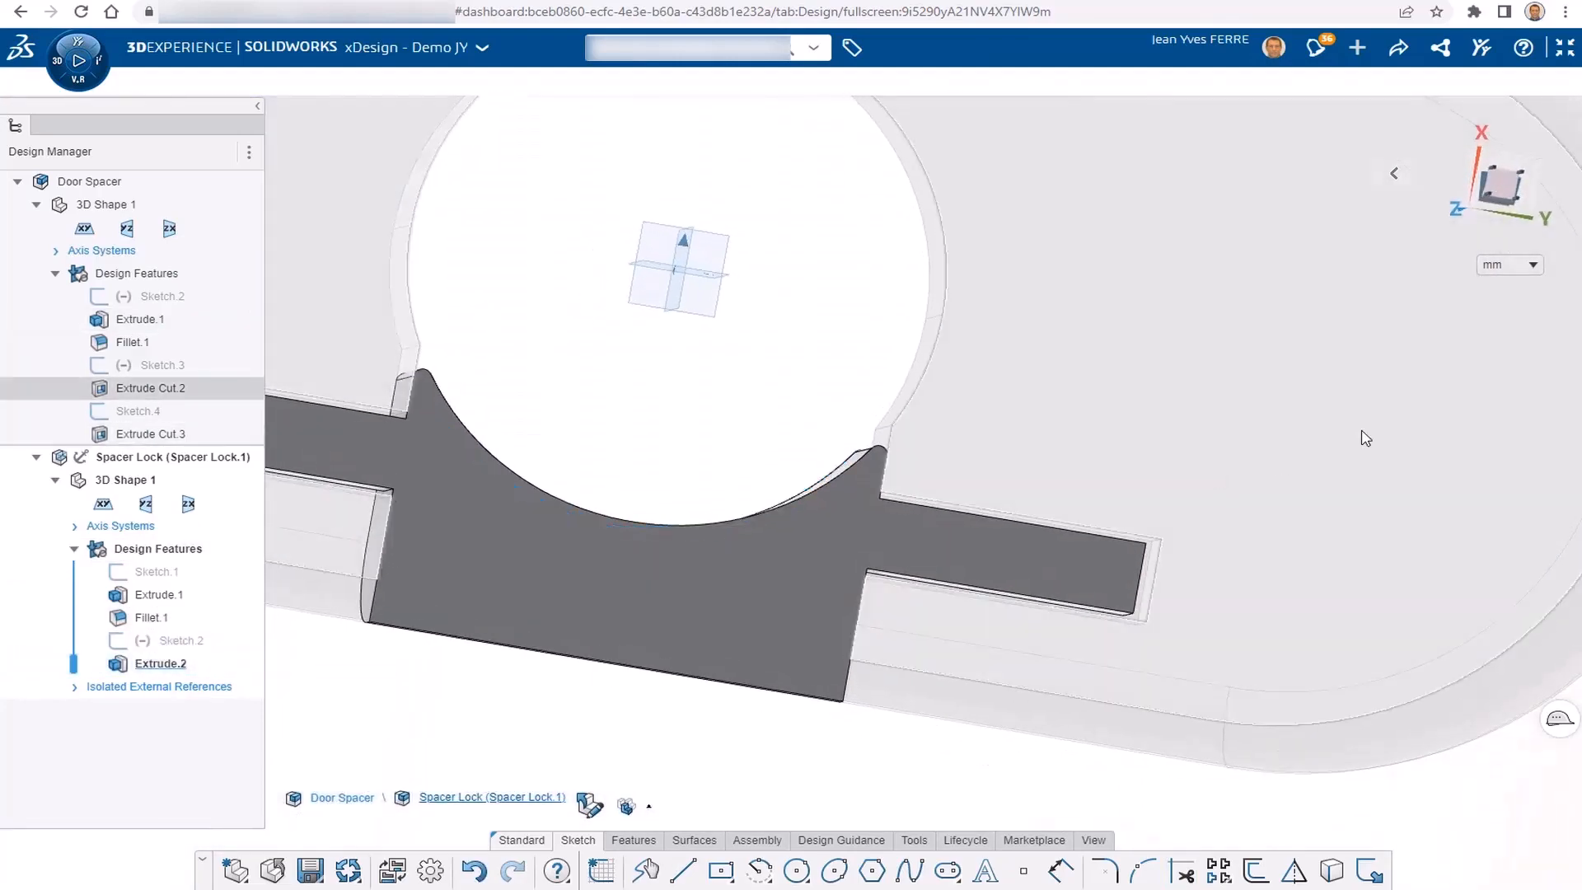
pyautogui.moveTo(999, 592); pyautogui.dragTo(951, 552, button='middle')
pyautogui.scroll(5, 1145, 541)
pyautogui.click(1069, 518)
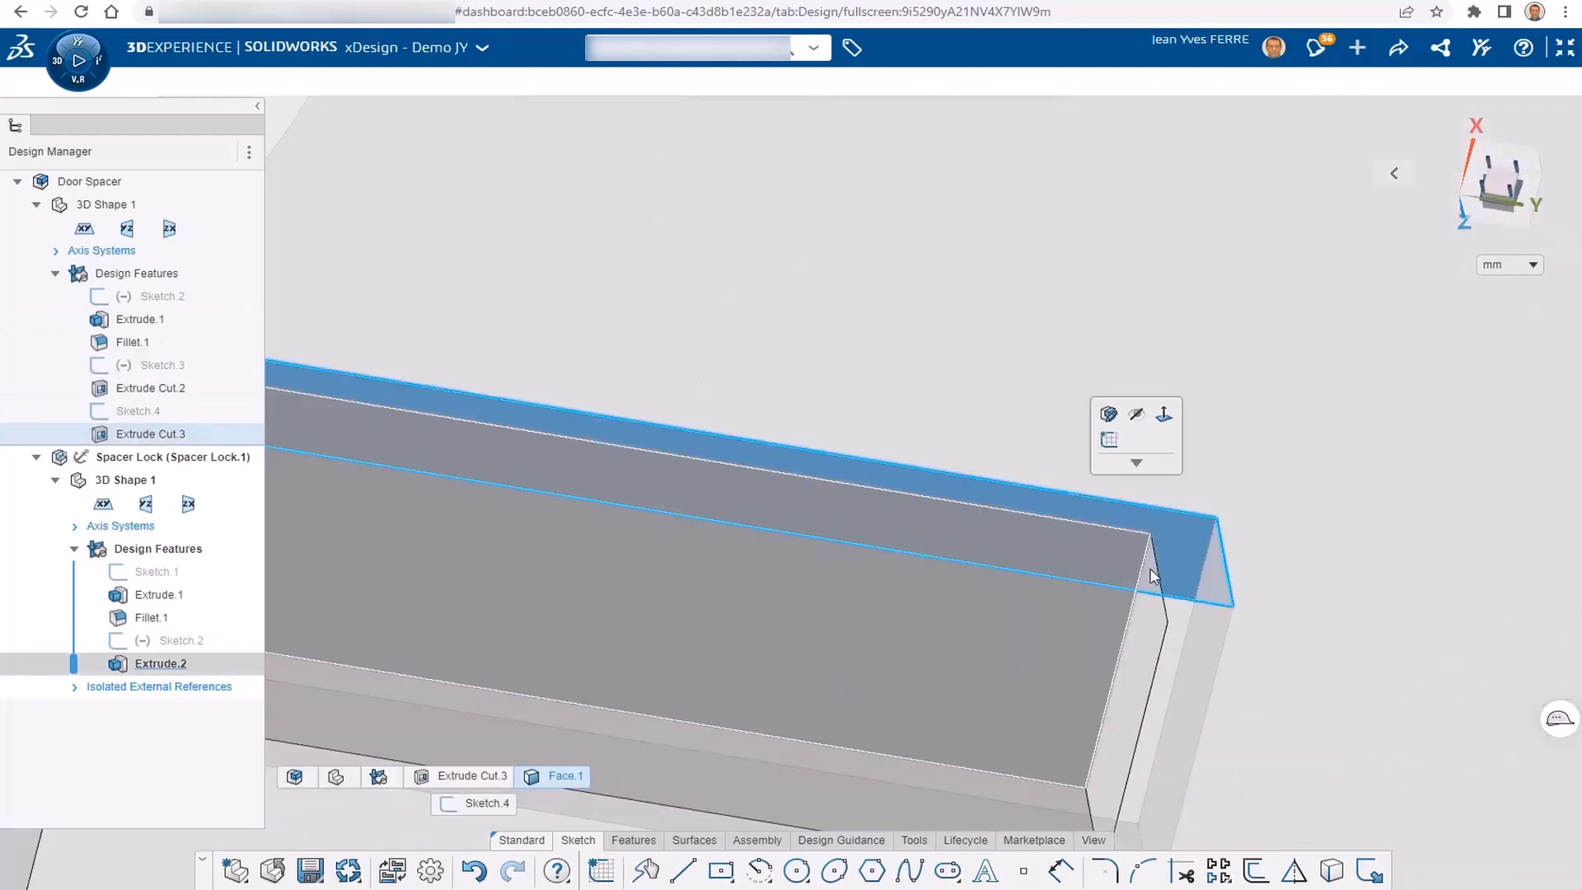
pyautogui.click(1154, 560)
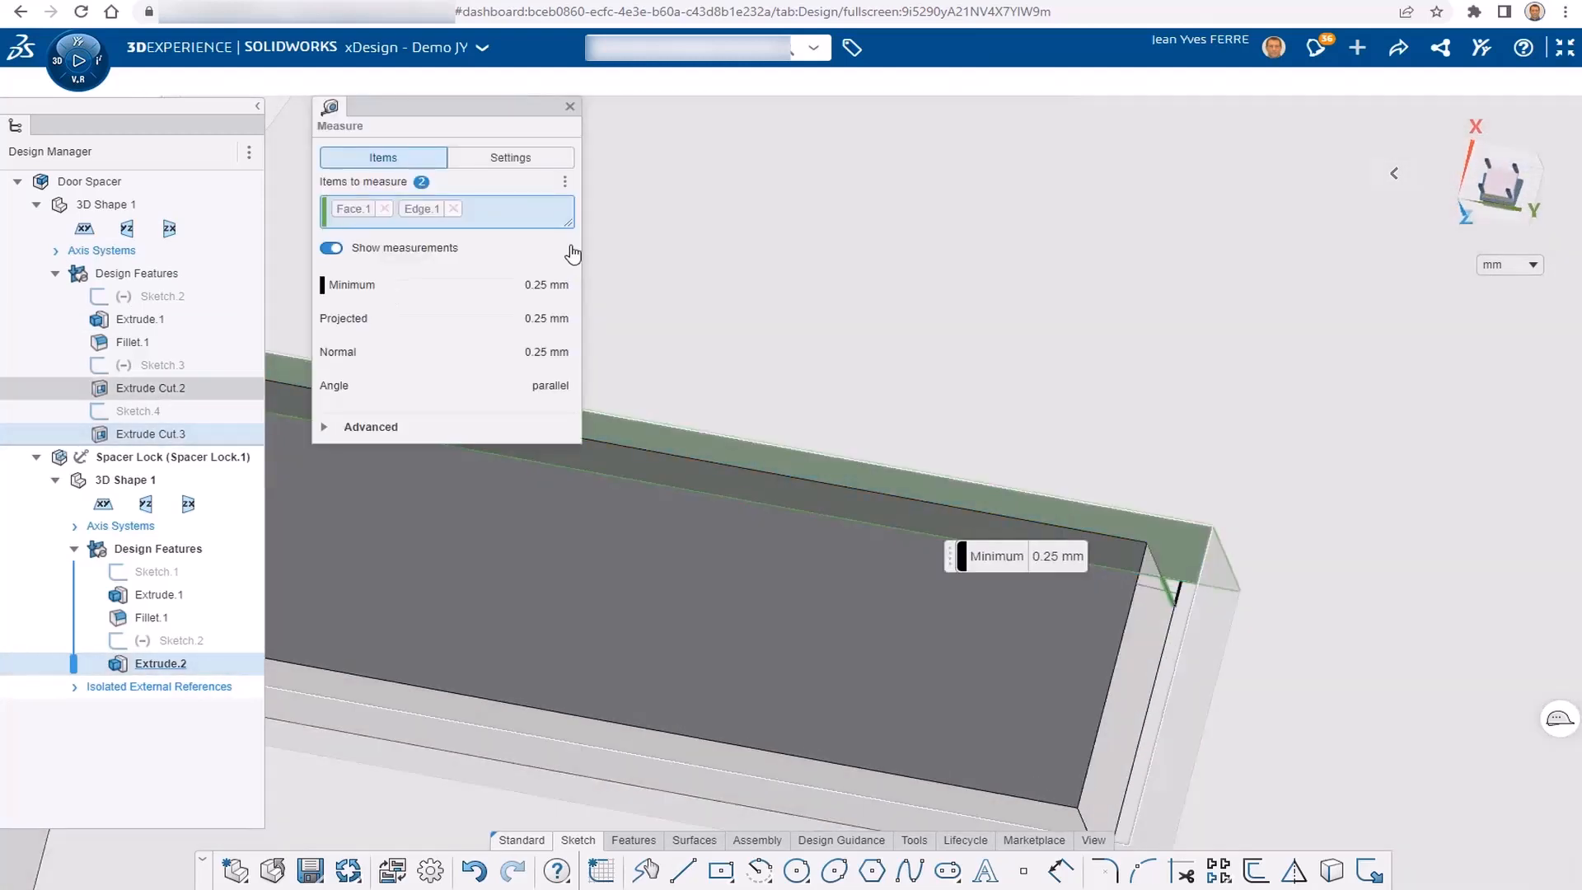
pyautogui.click(570, 107)
# - Reopen the arm sketch and set the arms' height to 2.8 mm
pyautogui.scroll(-10, 670, 370)
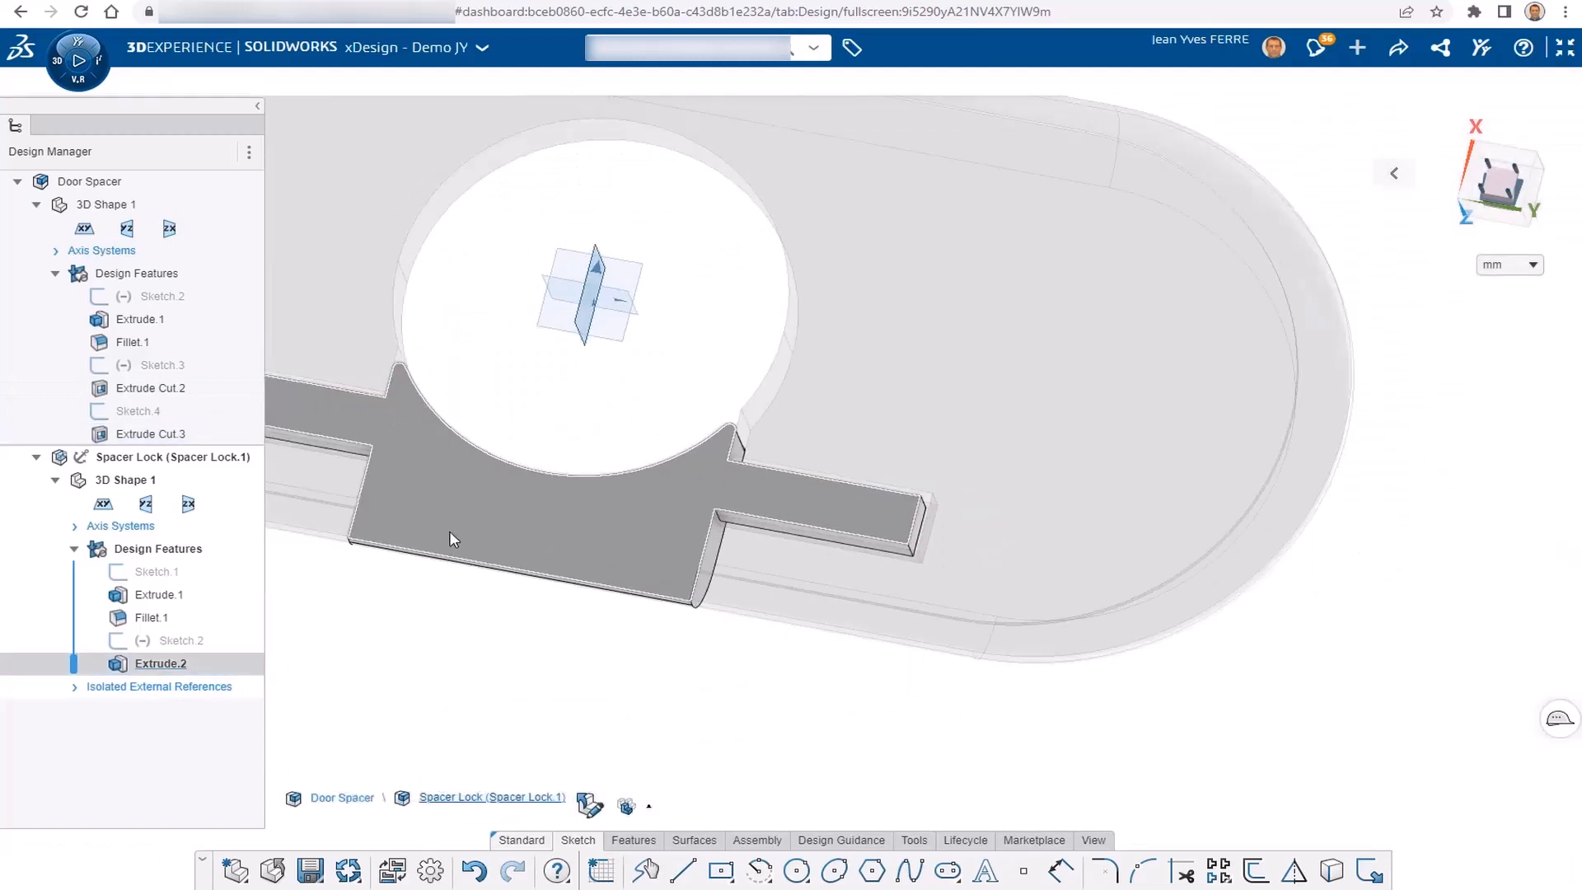
pyautogui.scroll(6, 1129, 523)
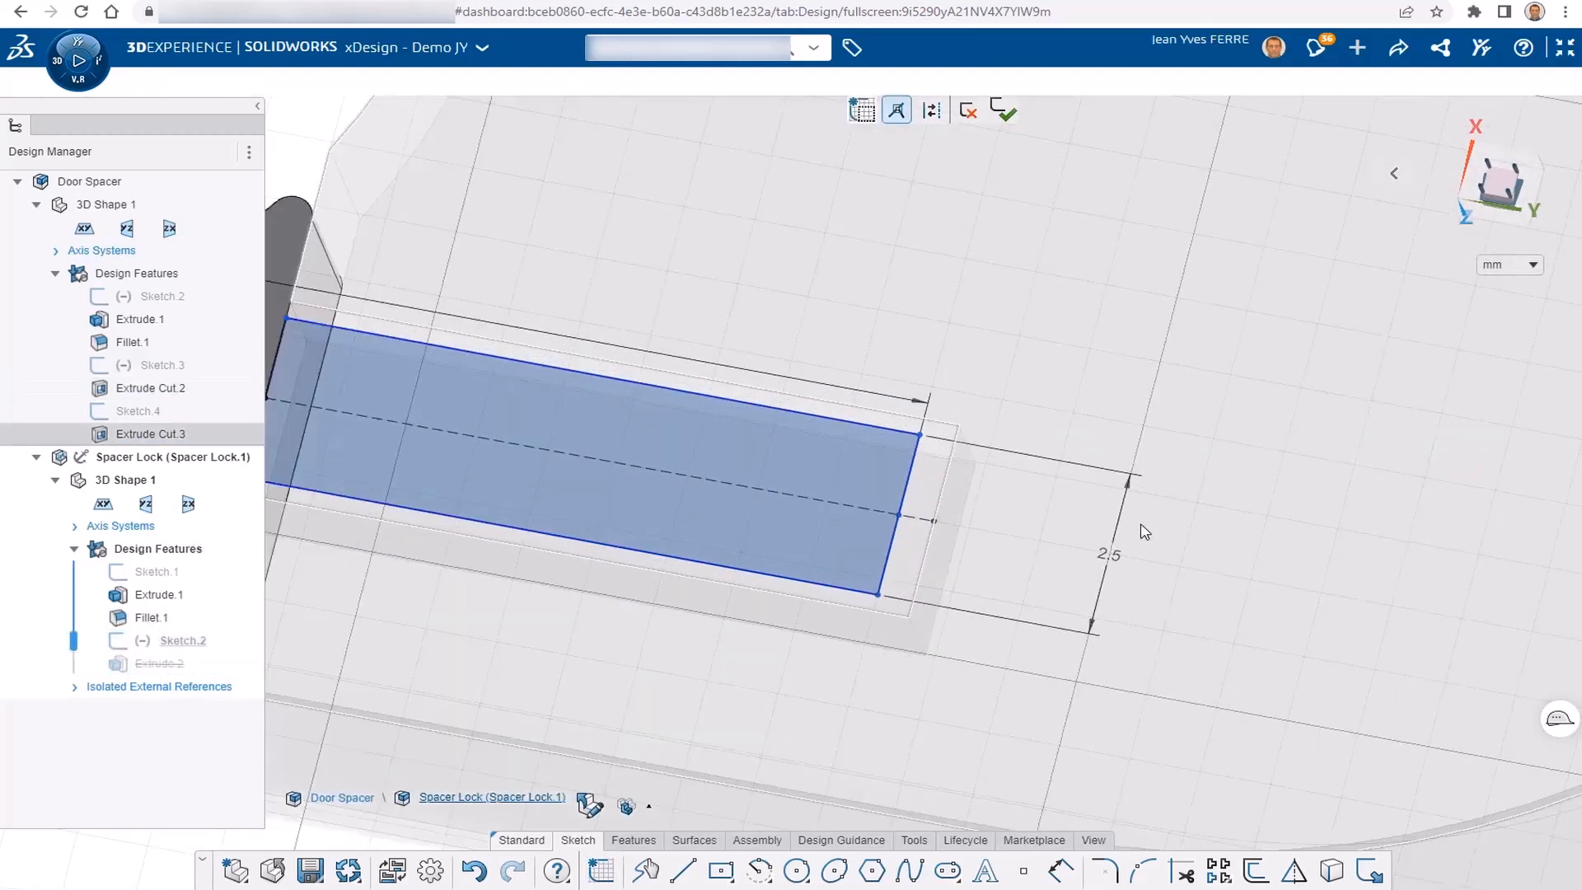
pyautogui.doubleClick(1115, 566)
pyautogui.write('2.8')
pyautogui.press('Return')
pyautogui.scroll(-3, 515, 579)
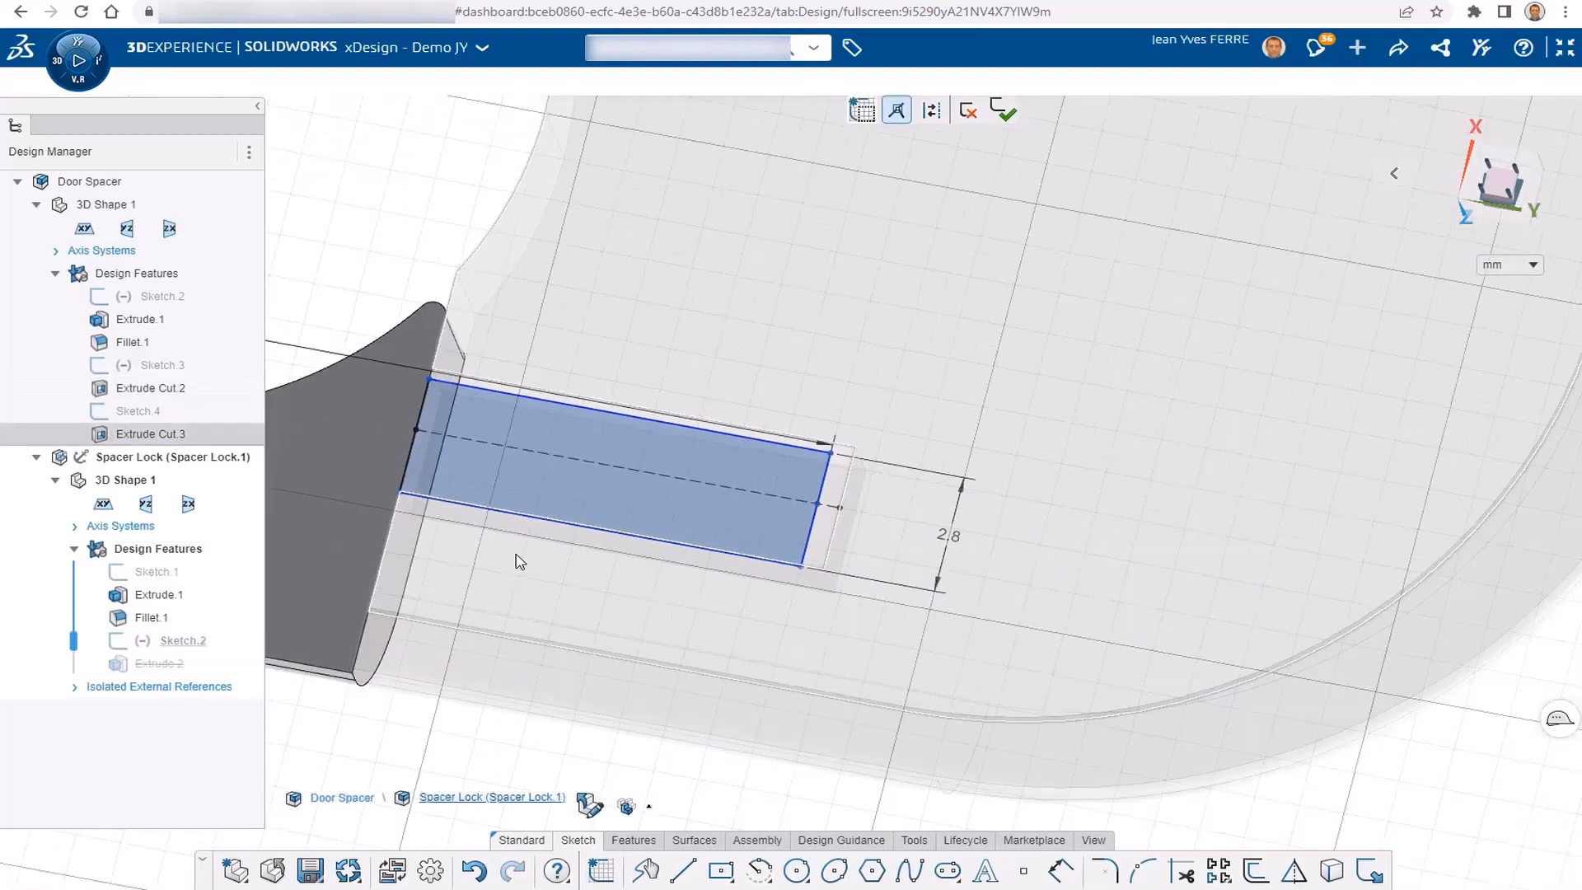
# - Make one arm's two long edges symmetric about its dashed centerline
pyautogui.scroll(2, 670, 536)
pyautogui.click(828, 395)
pyautogui.click(792, 465)
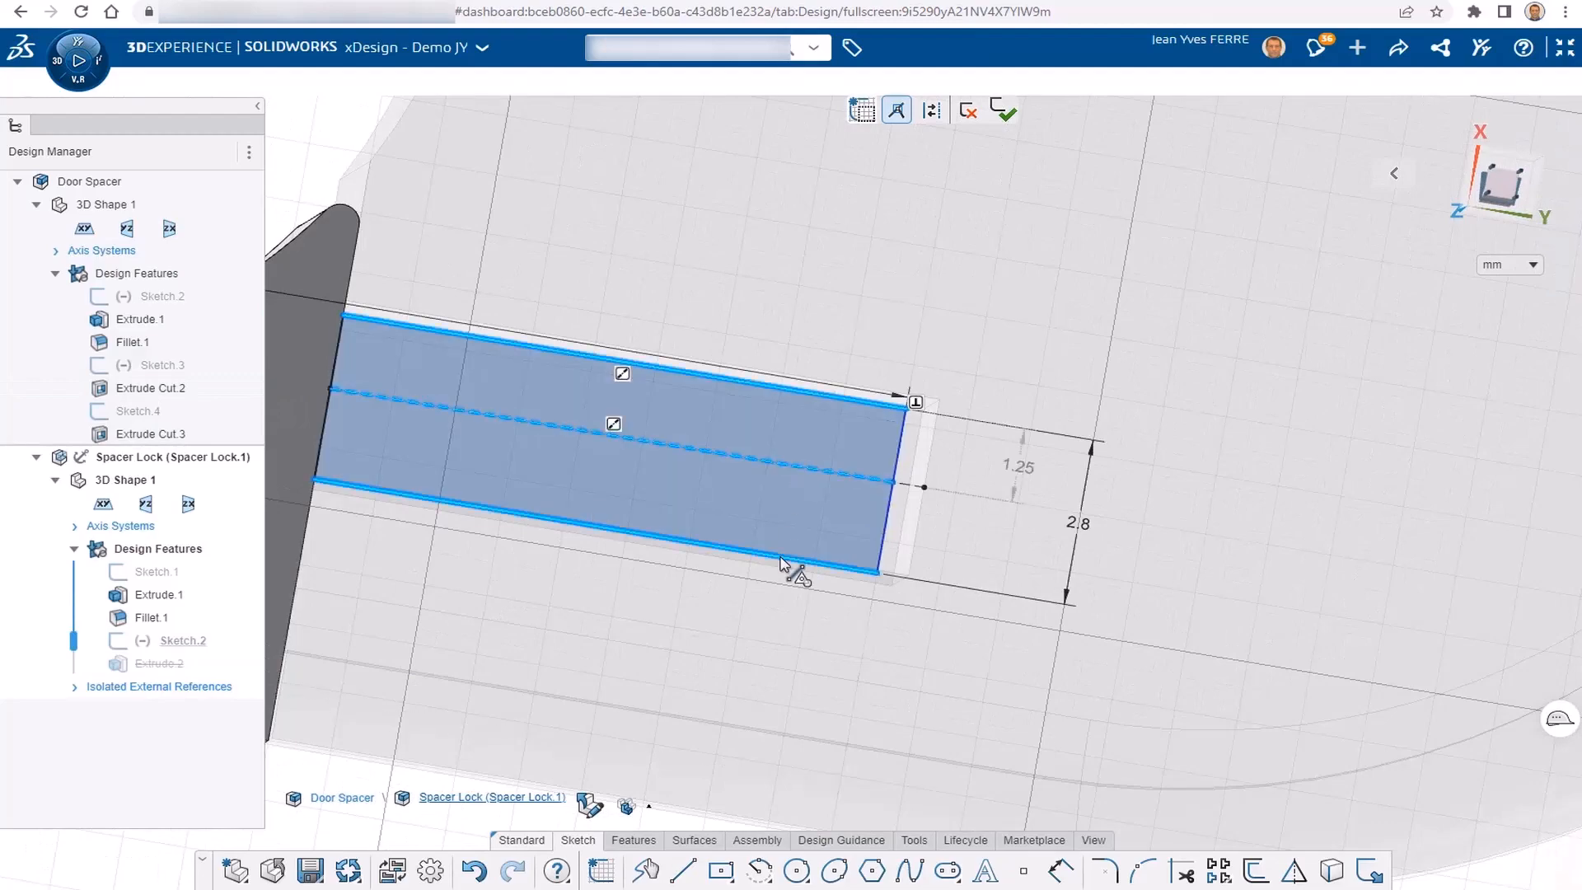
pyautogui.click(782, 557)
pyautogui.click(907, 491)
# - Make that arm's inner end line collinear with the block's adjacent side edge
pyautogui.scroll(-2, 496, 433)
pyautogui.click(441, 439)
pyautogui.click(460, 331)
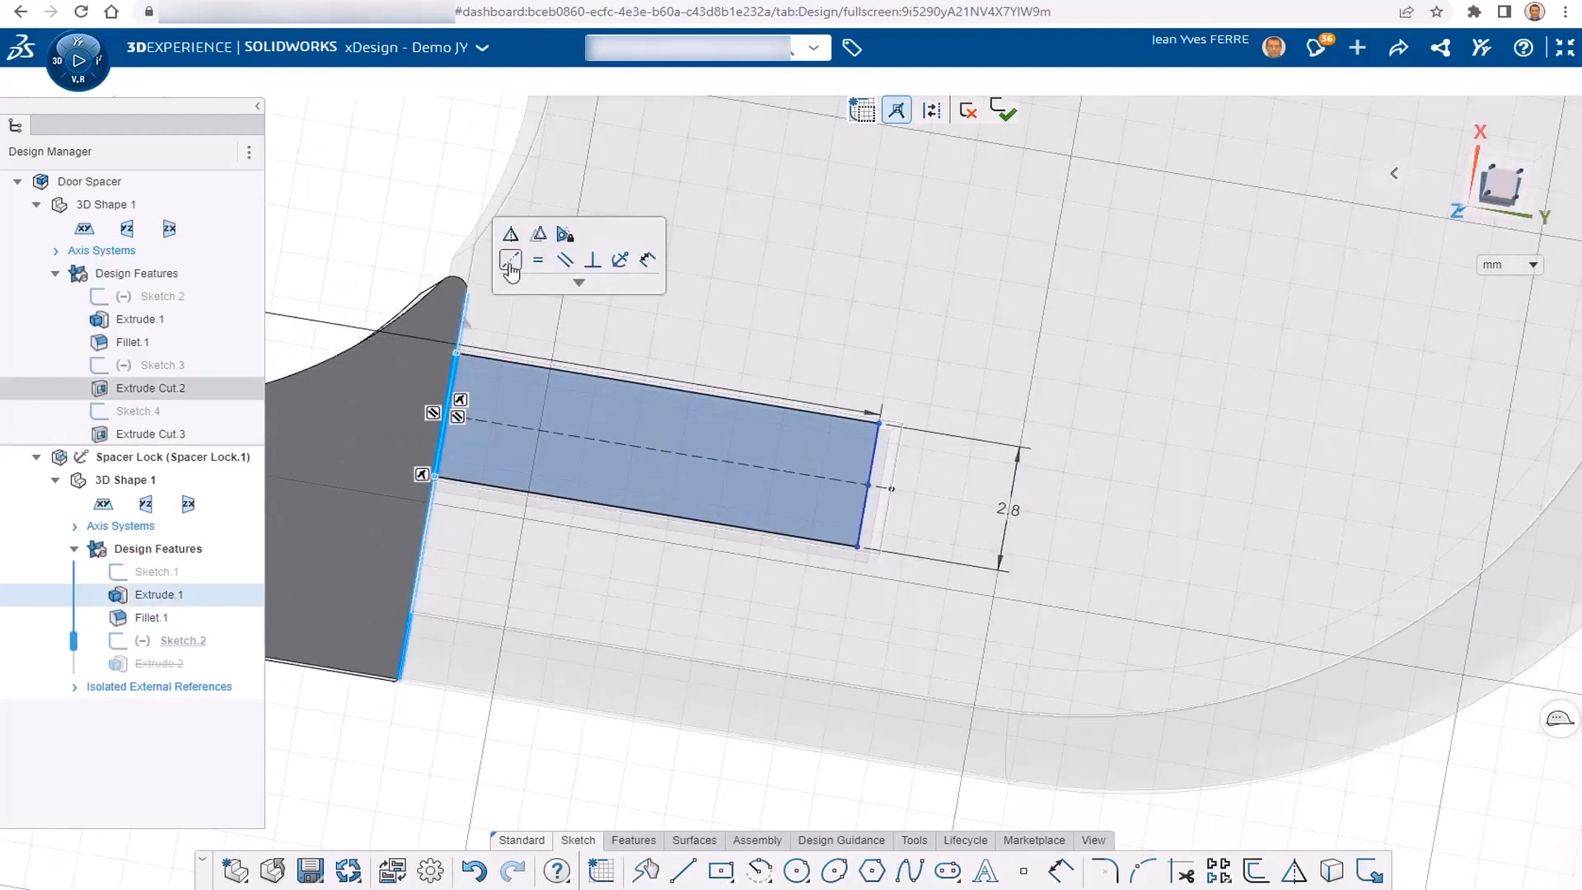
pyautogui.click(510, 265)
pyautogui.click(581, 558)
# - Make the outer end lines of both arms symmetric about the short dashed line in the middle
pyautogui.scroll(-2, 593, 614)
pyautogui.scroll(2, 813, 508)
pyautogui.scroll(-3, 809, 493)
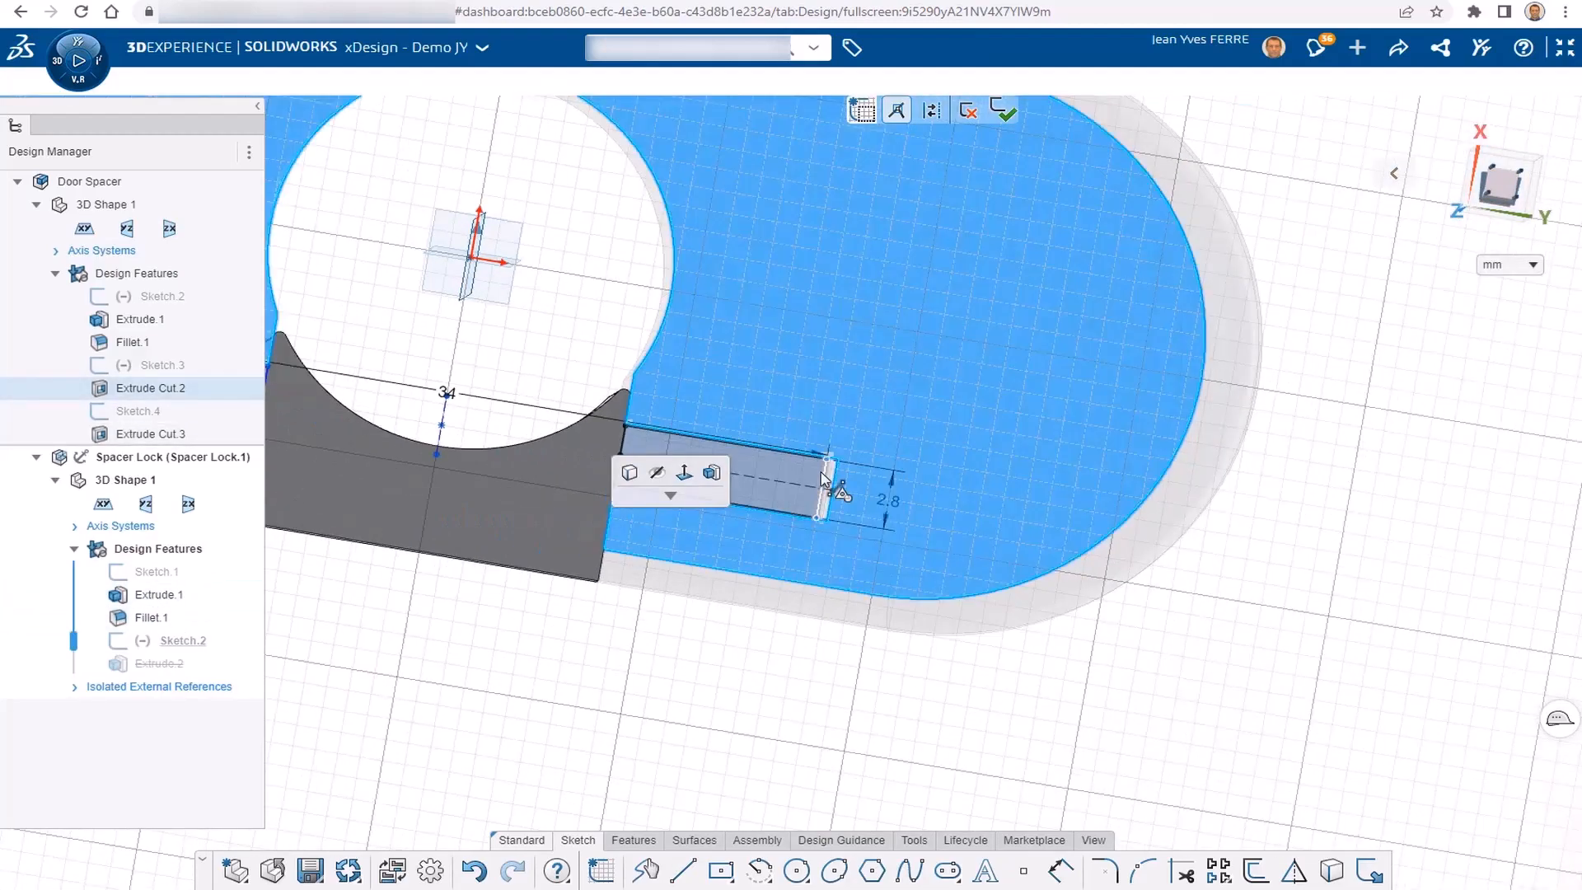
pyautogui.click(830, 485)
pyautogui.click(438, 448)
pyautogui.scroll(-3, 568, 461)
pyautogui.scroll(3, 470, 404)
pyautogui.click(356, 424)
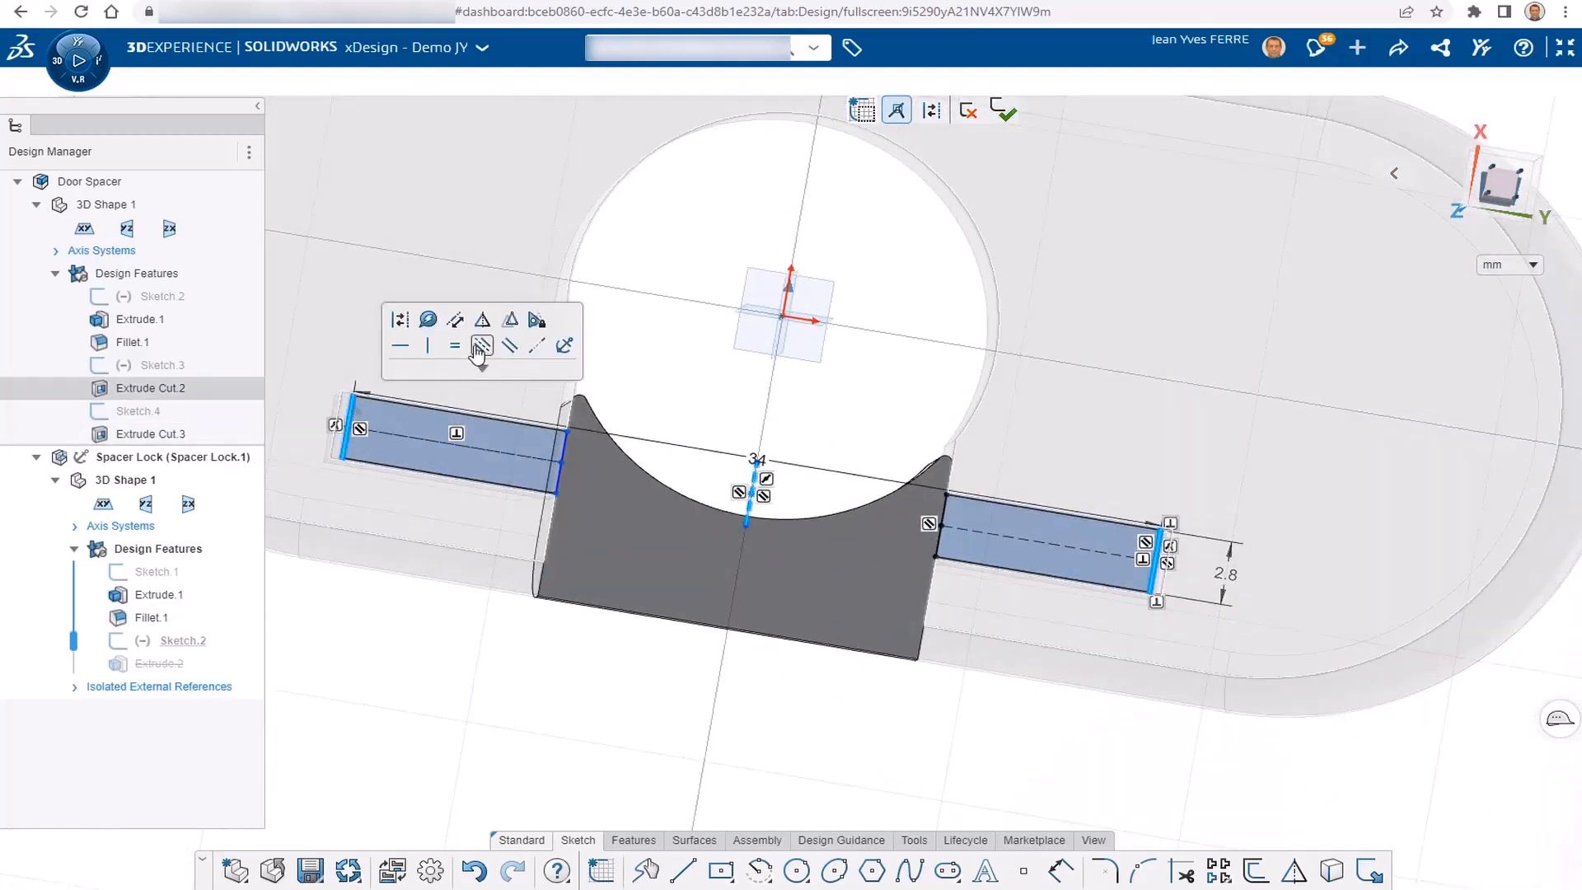
pyautogui.click(476, 345)
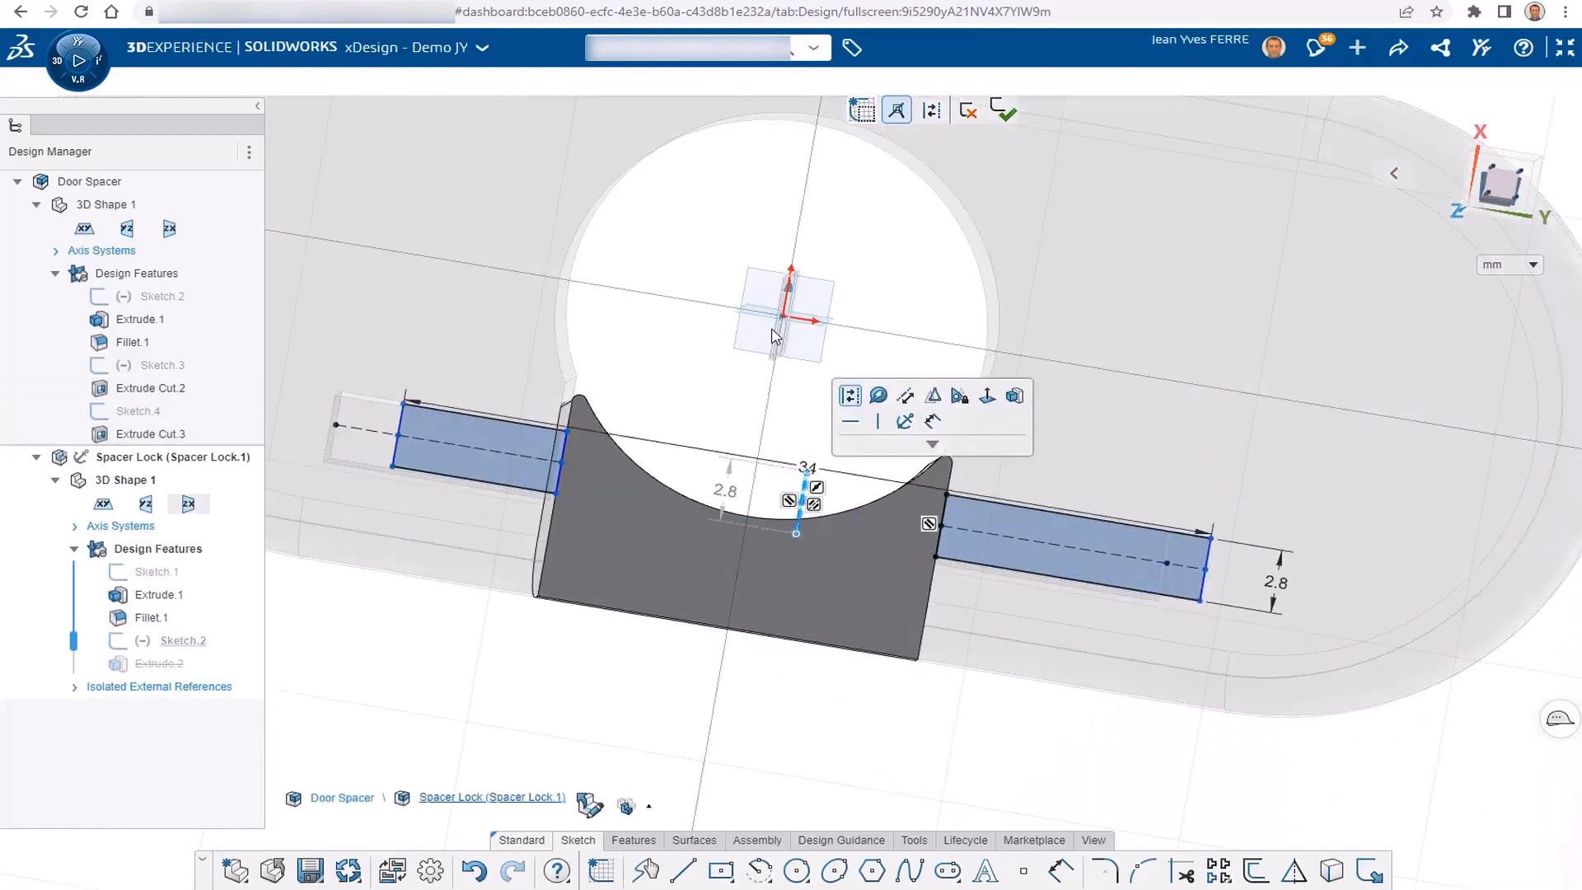
# - Make the opposite arm's inner end line collinear with the block's side edge and finish the sketch
pyautogui.click(552, 516)
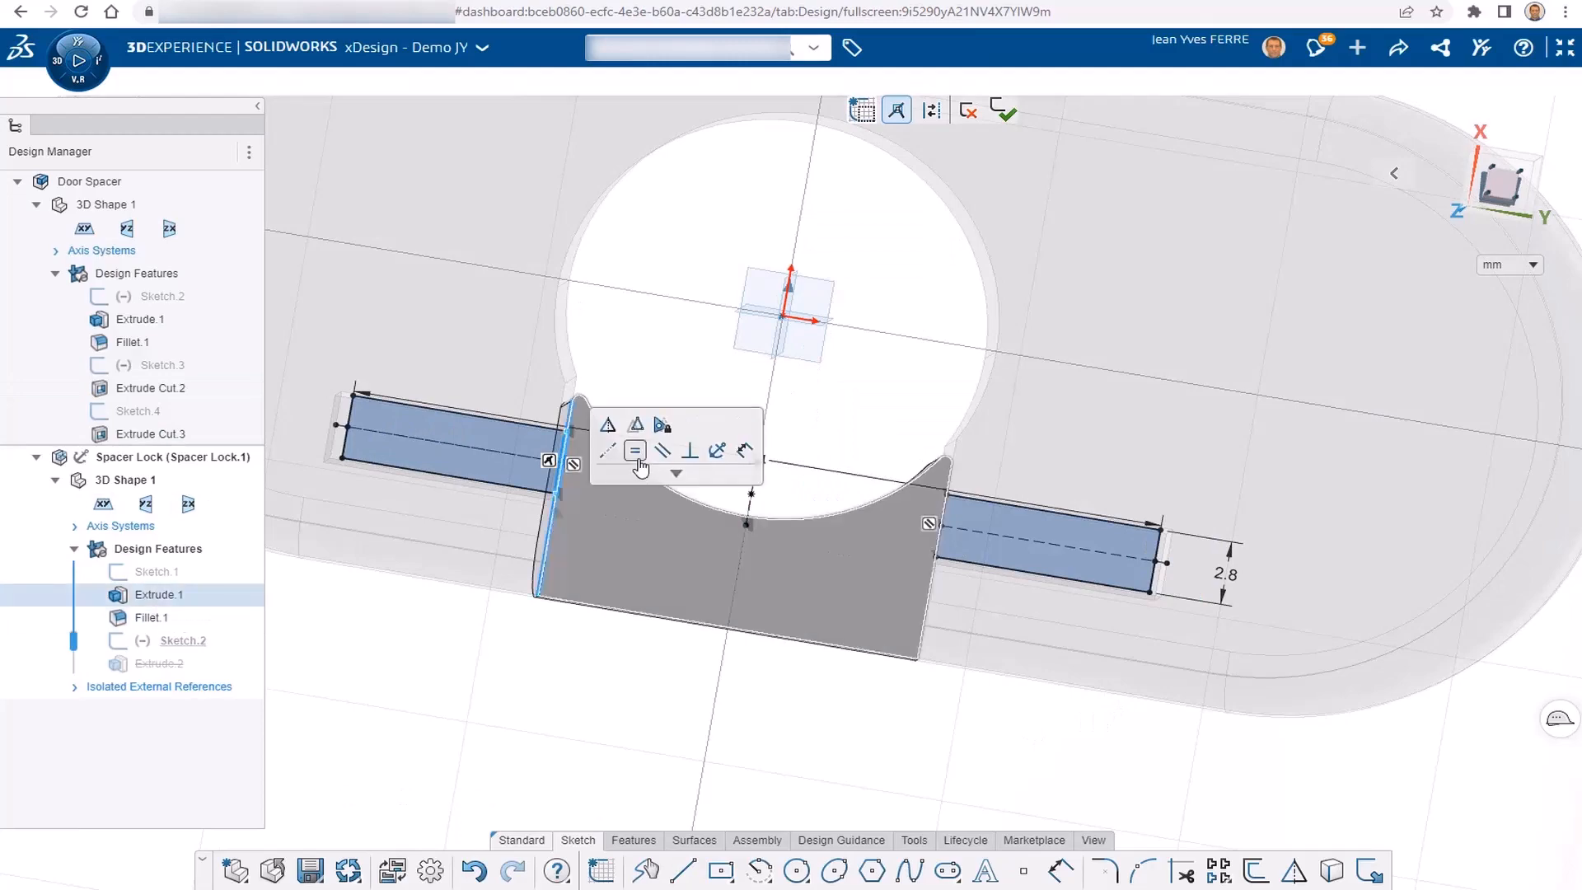
pyautogui.click(638, 459)
pyautogui.moveTo(865, 560); pyautogui.dragTo(894, 534, button='middle')
pyautogui.scroll(3, 1146, 529)
pyautogui.scroll(-5, 1169, 564)
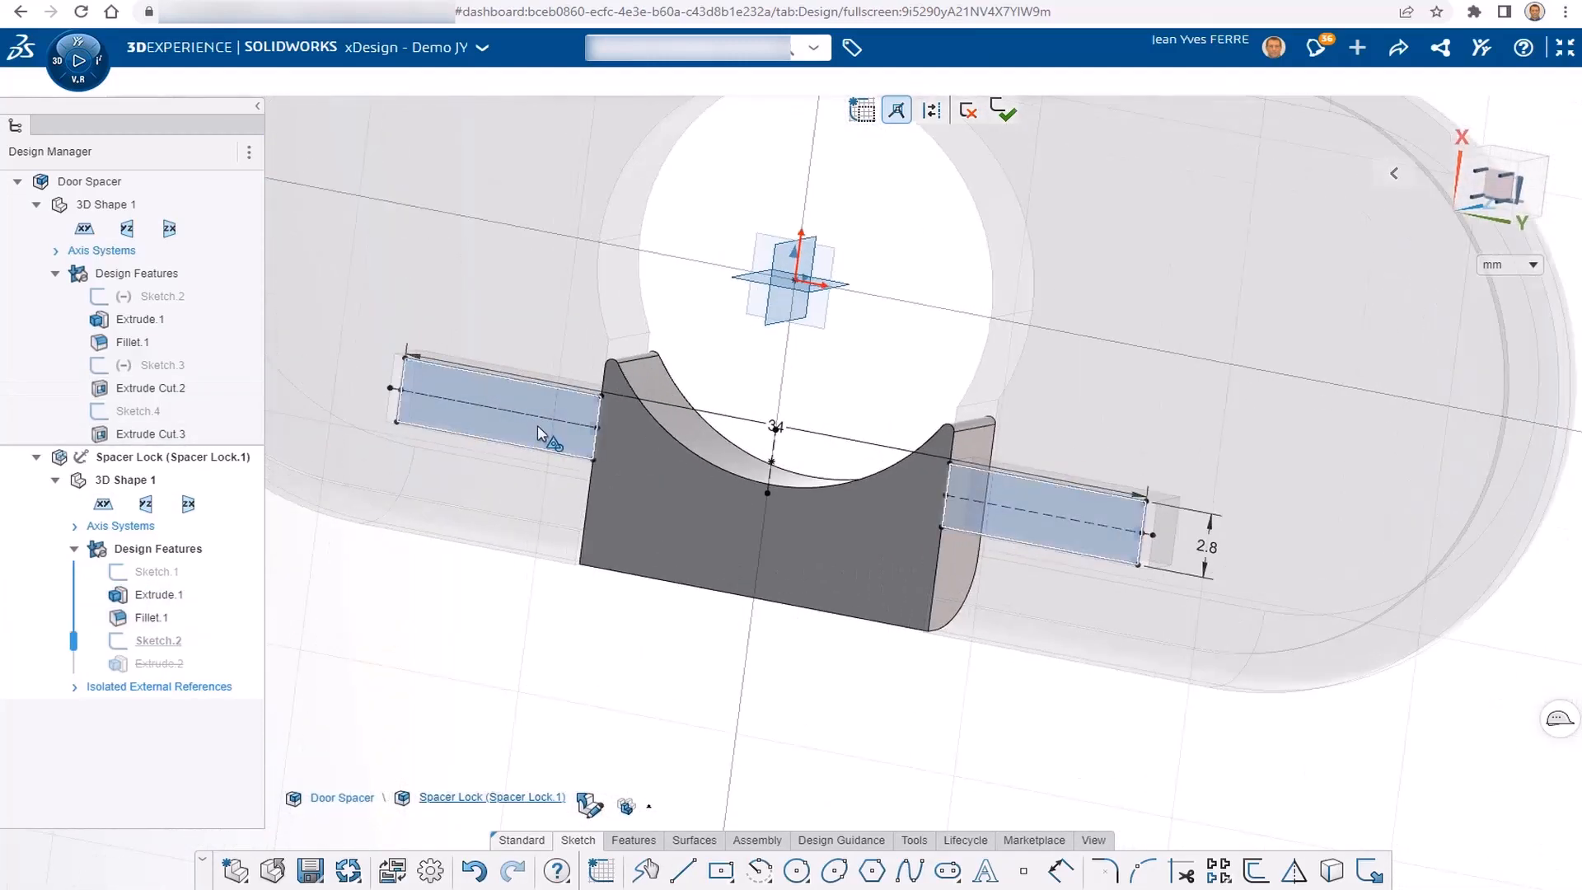
pyautogui.scroll(-3, 789, 491)
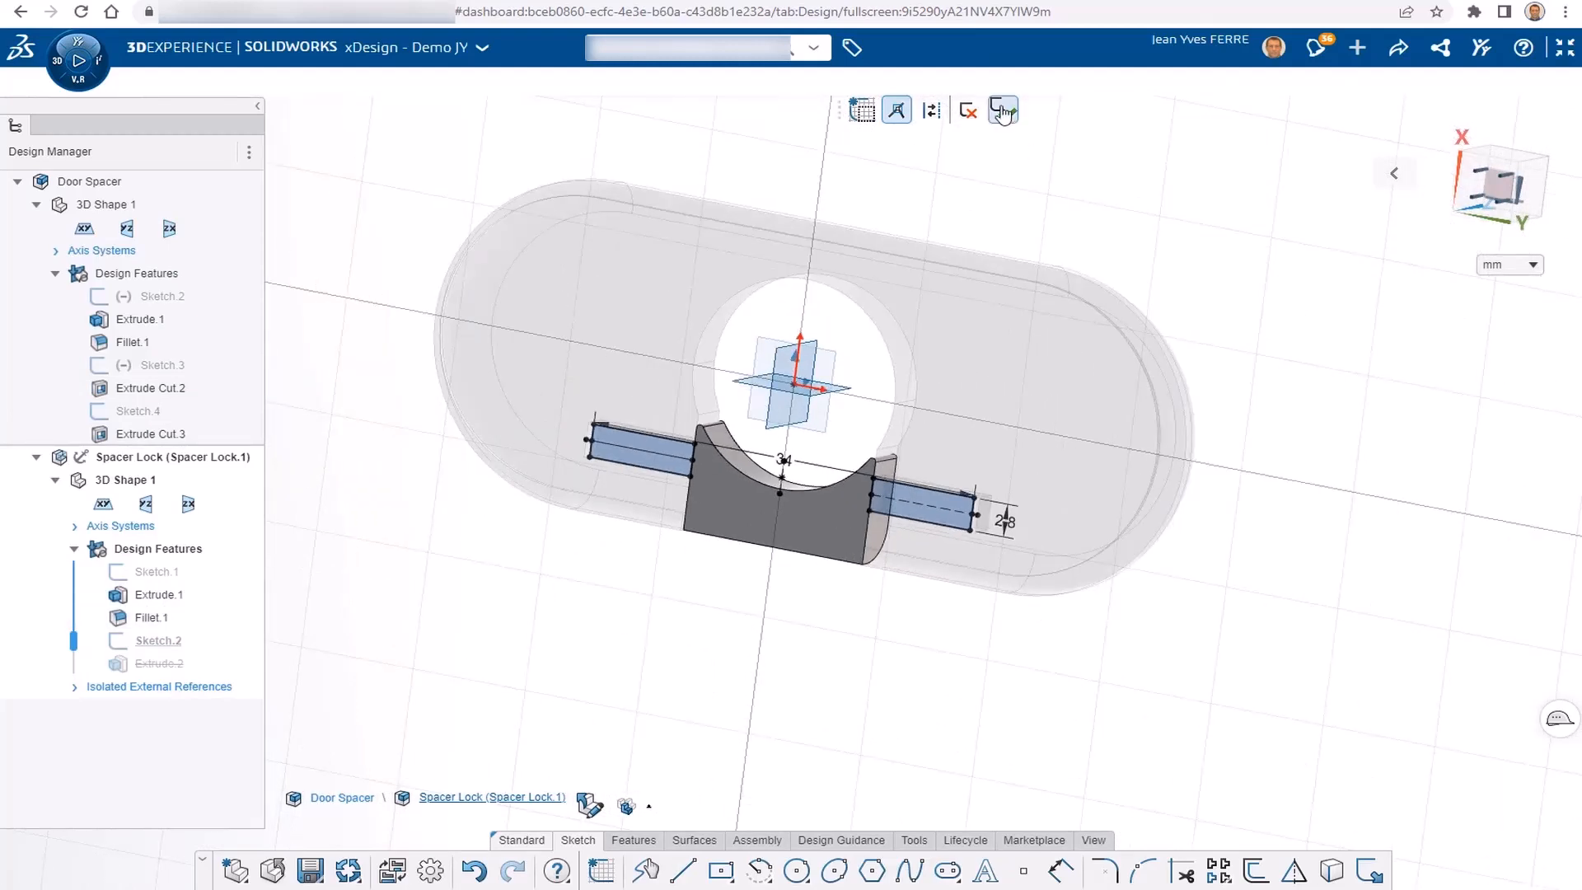
pyautogui.click(1003, 111)
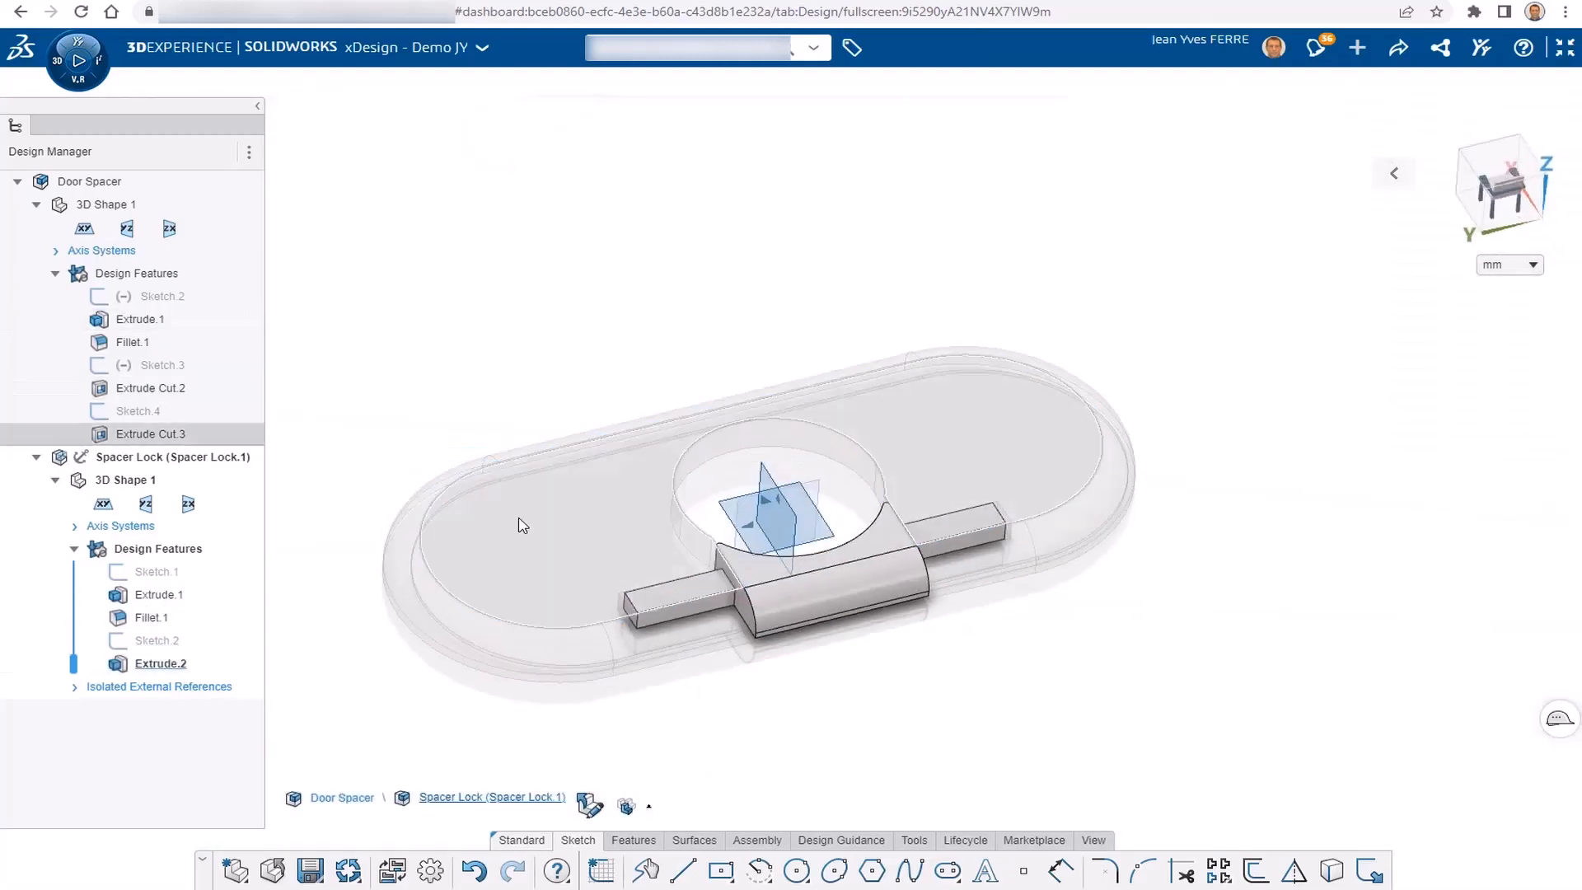
# - Return to editing the Door Spacer's 3D Shape 1 and check the Spacer Lock's fit in the plate
pyautogui.doubleClick(107, 204)
pyautogui.moveTo(614, 350); pyautogui.dragTo(643, 329, button='middle')
pyautogui.click(882, 542)
pyautogui.click(193, 458)
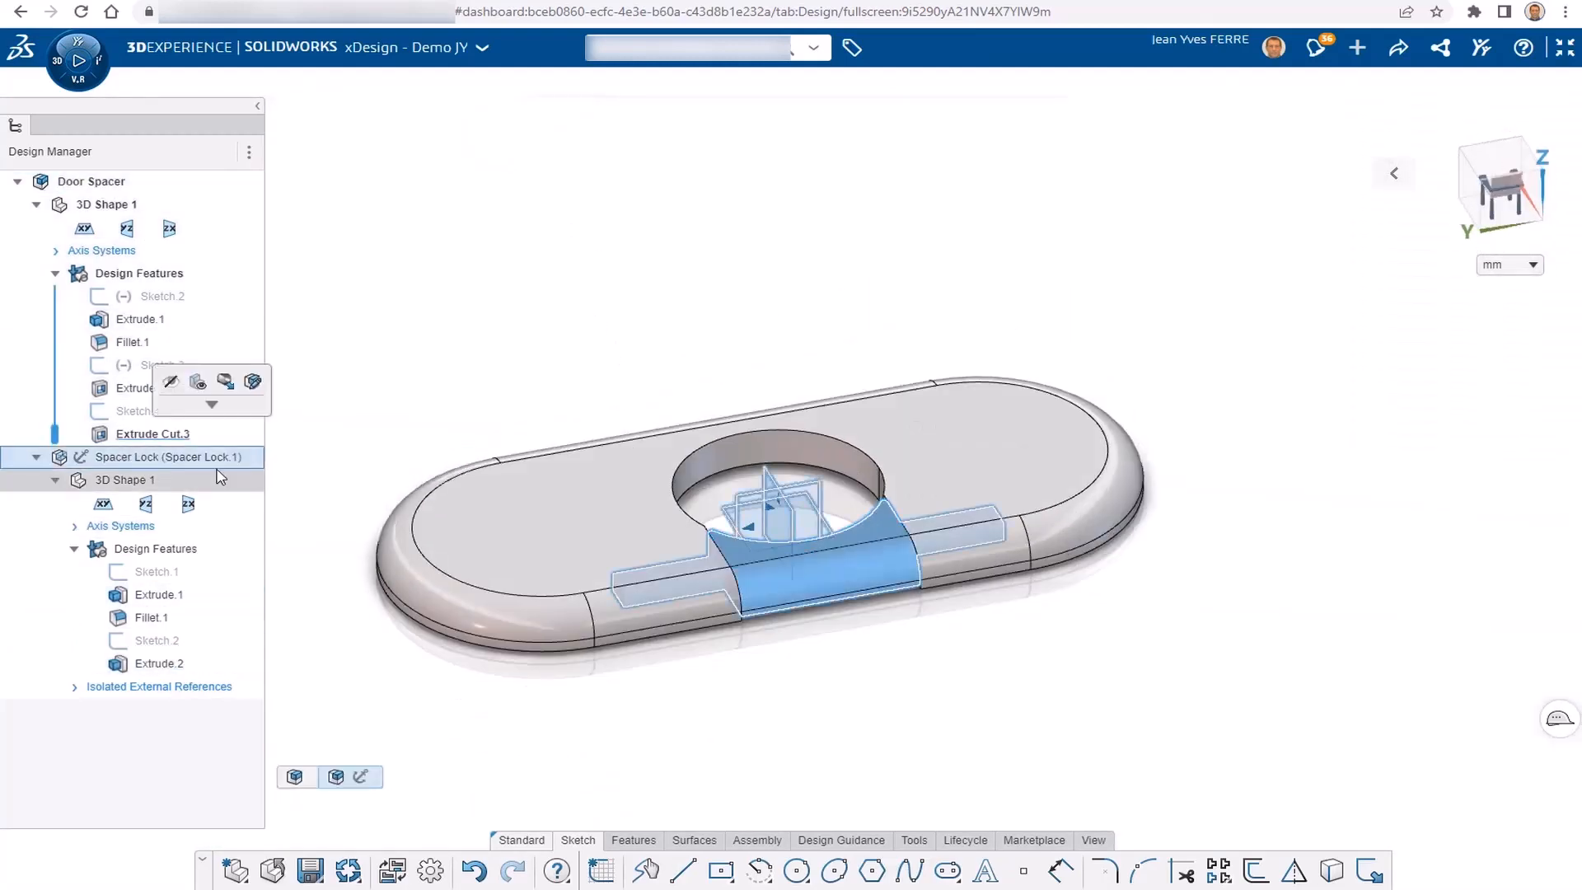
pyautogui.click(504, 389)
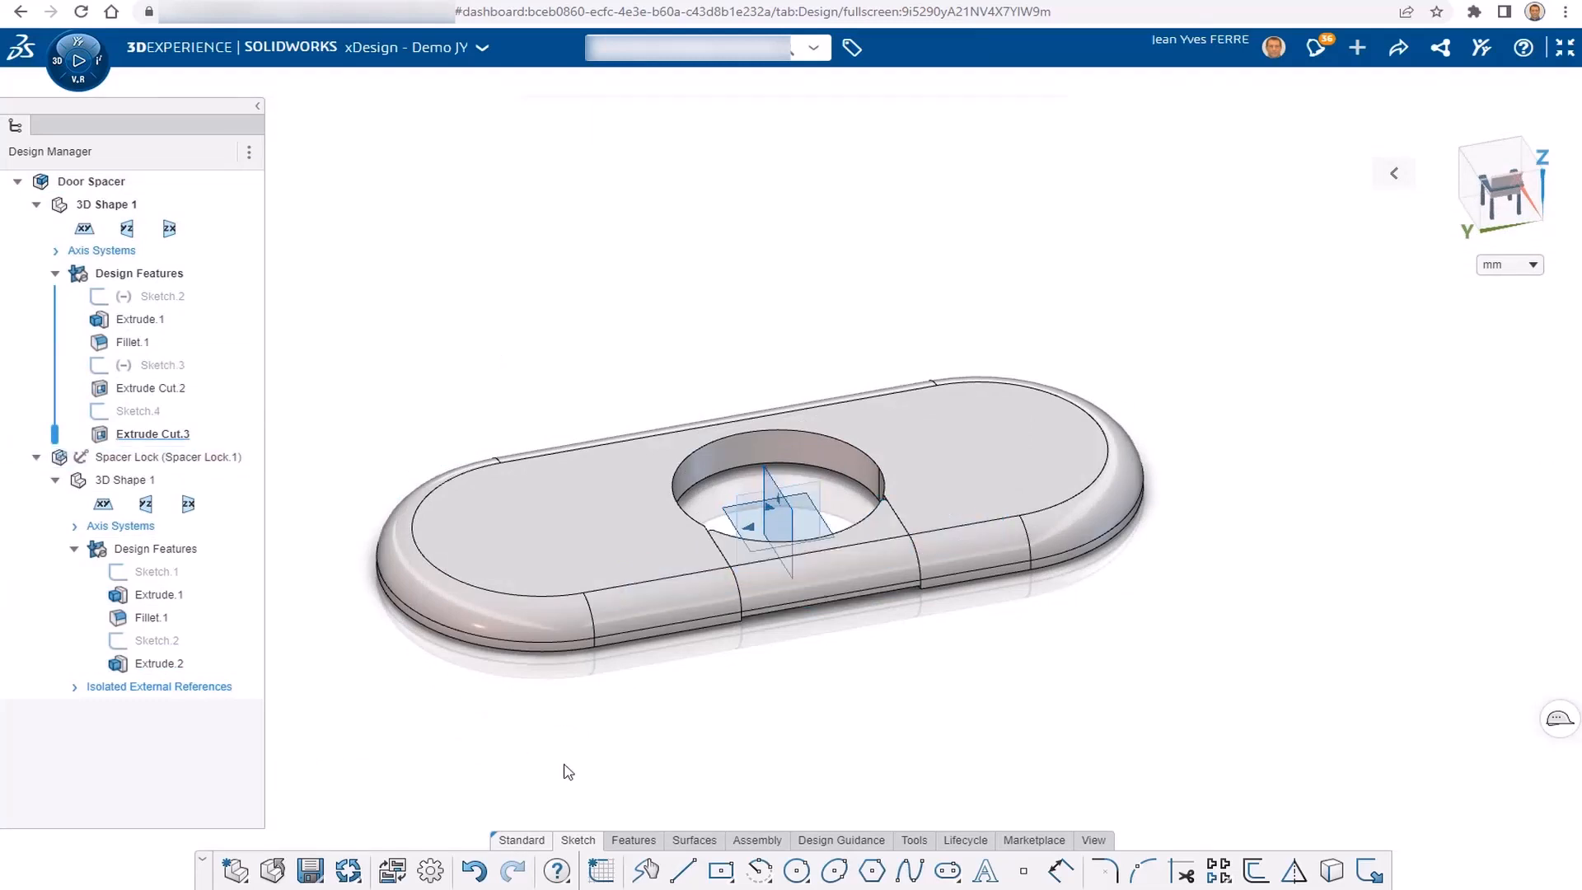
# - Save the model and turn the plate's features, Sketch.2 through Extrude Cut.3, into a new component named Spacer Main
pyautogui.click(317, 871)
pyautogui.click(169, 276)
pyautogui.click(56, 273)
pyautogui.click(905, 268)
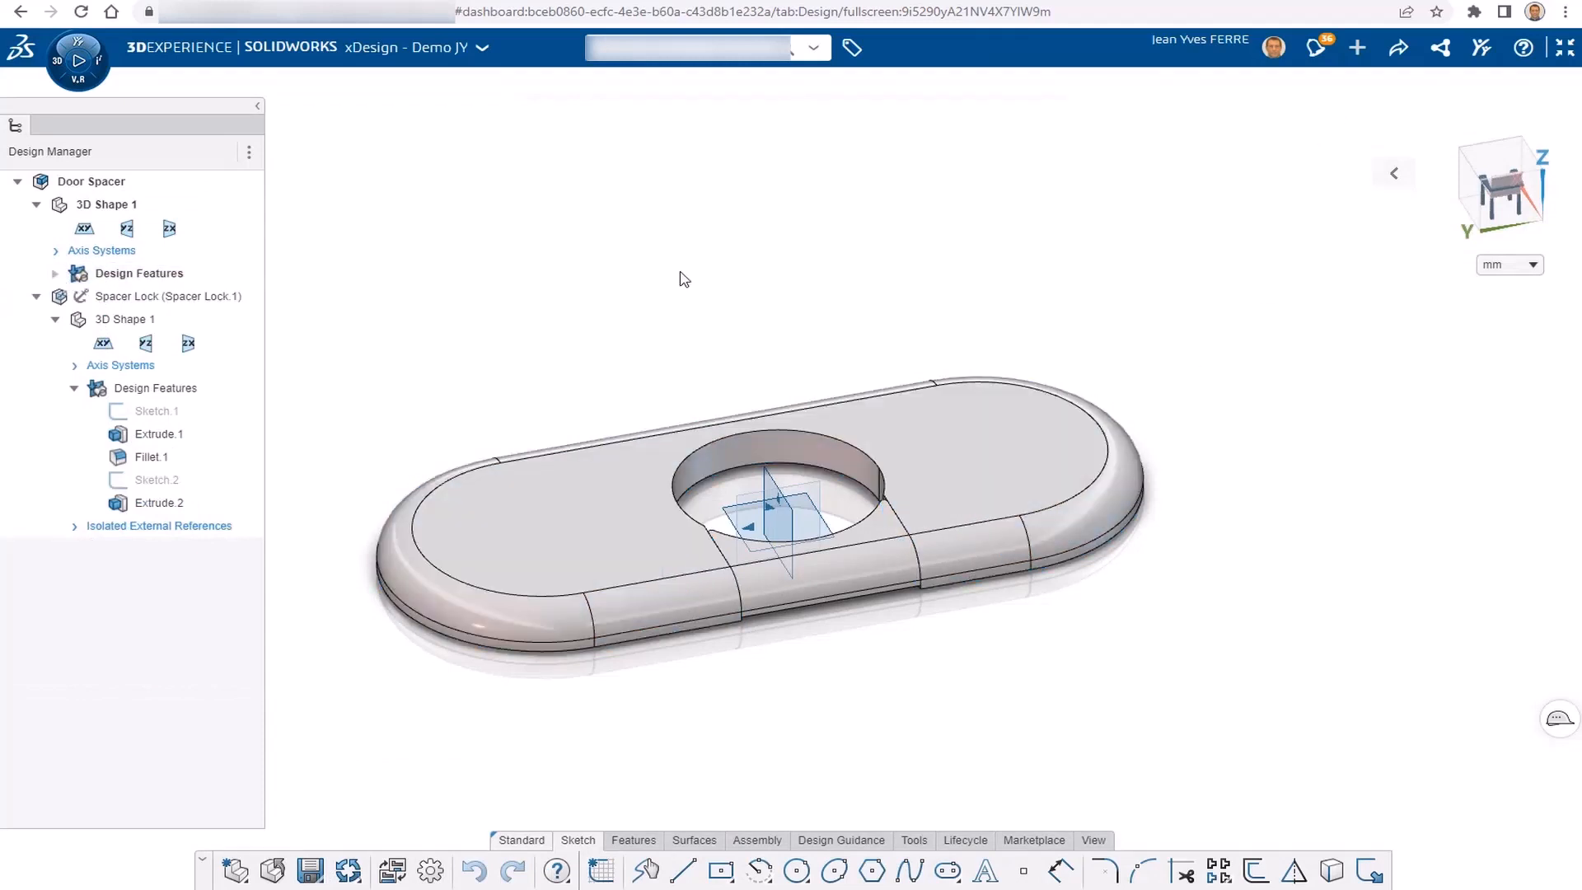
pyautogui.doubleClick(123, 276)
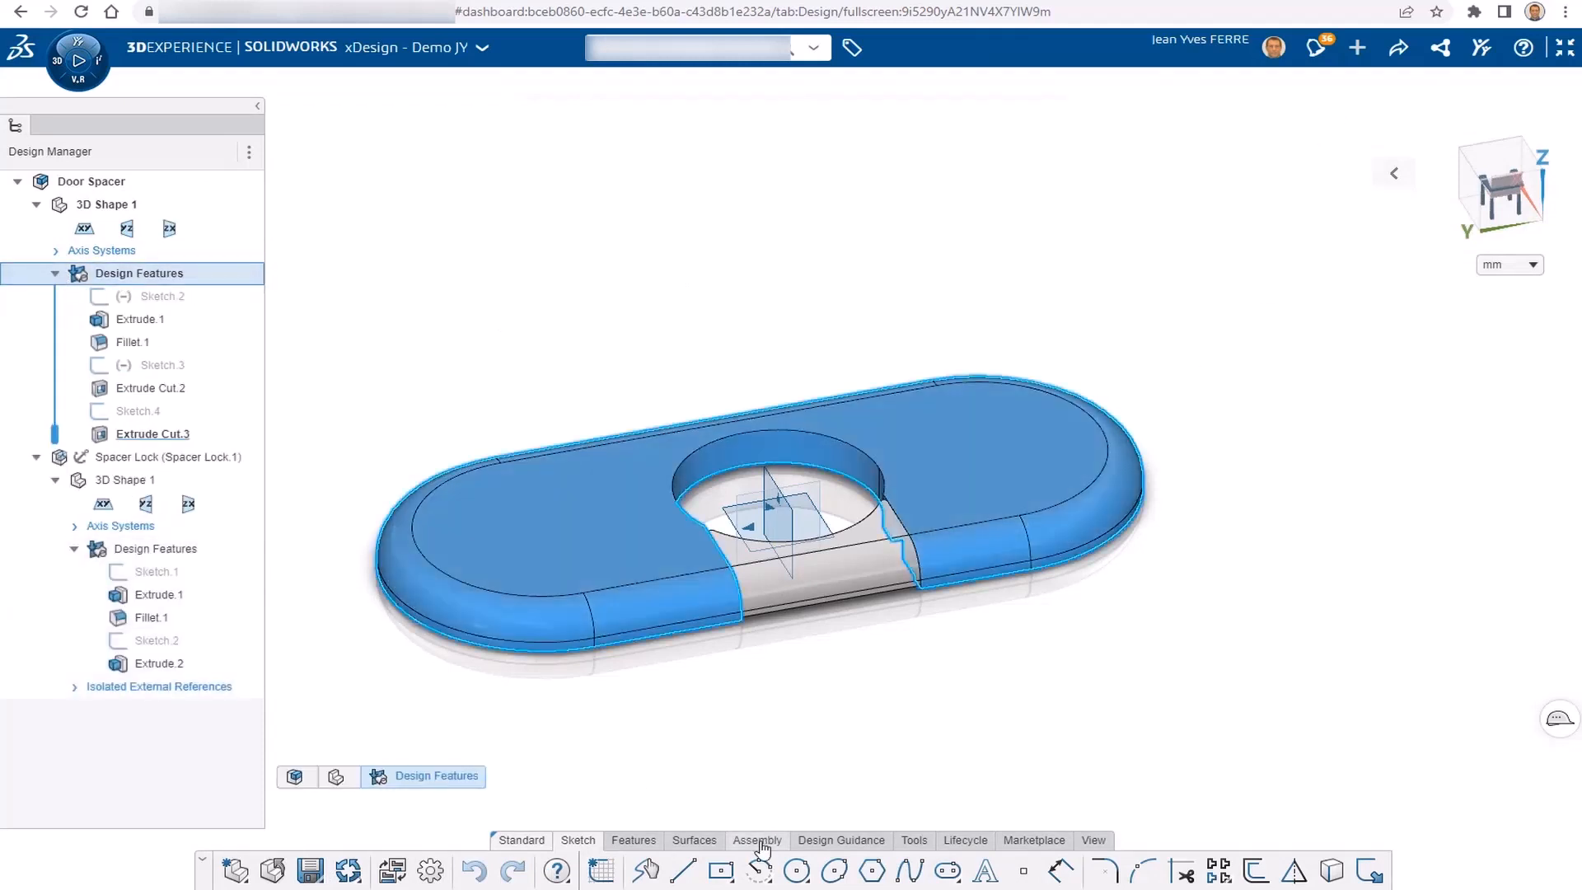
pyautogui.click(756, 840)
pyautogui.click(822, 872)
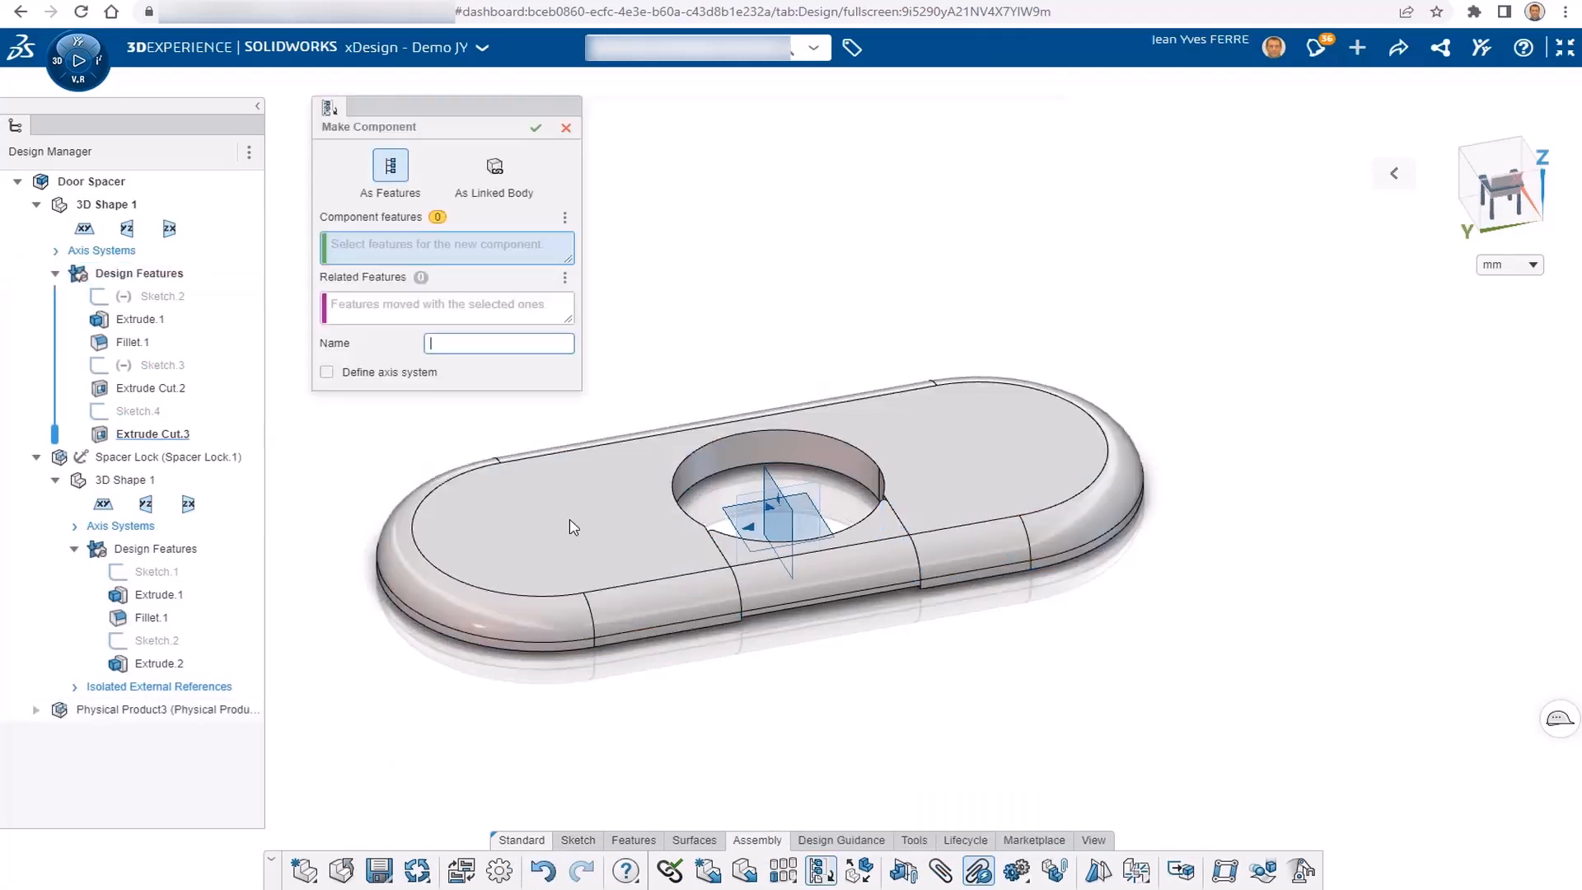
pyautogui.click(160, 307)
pyautogui.keyDown('shift'); pyautogui.click(153, 434); pyautogui.keyUp('shift')
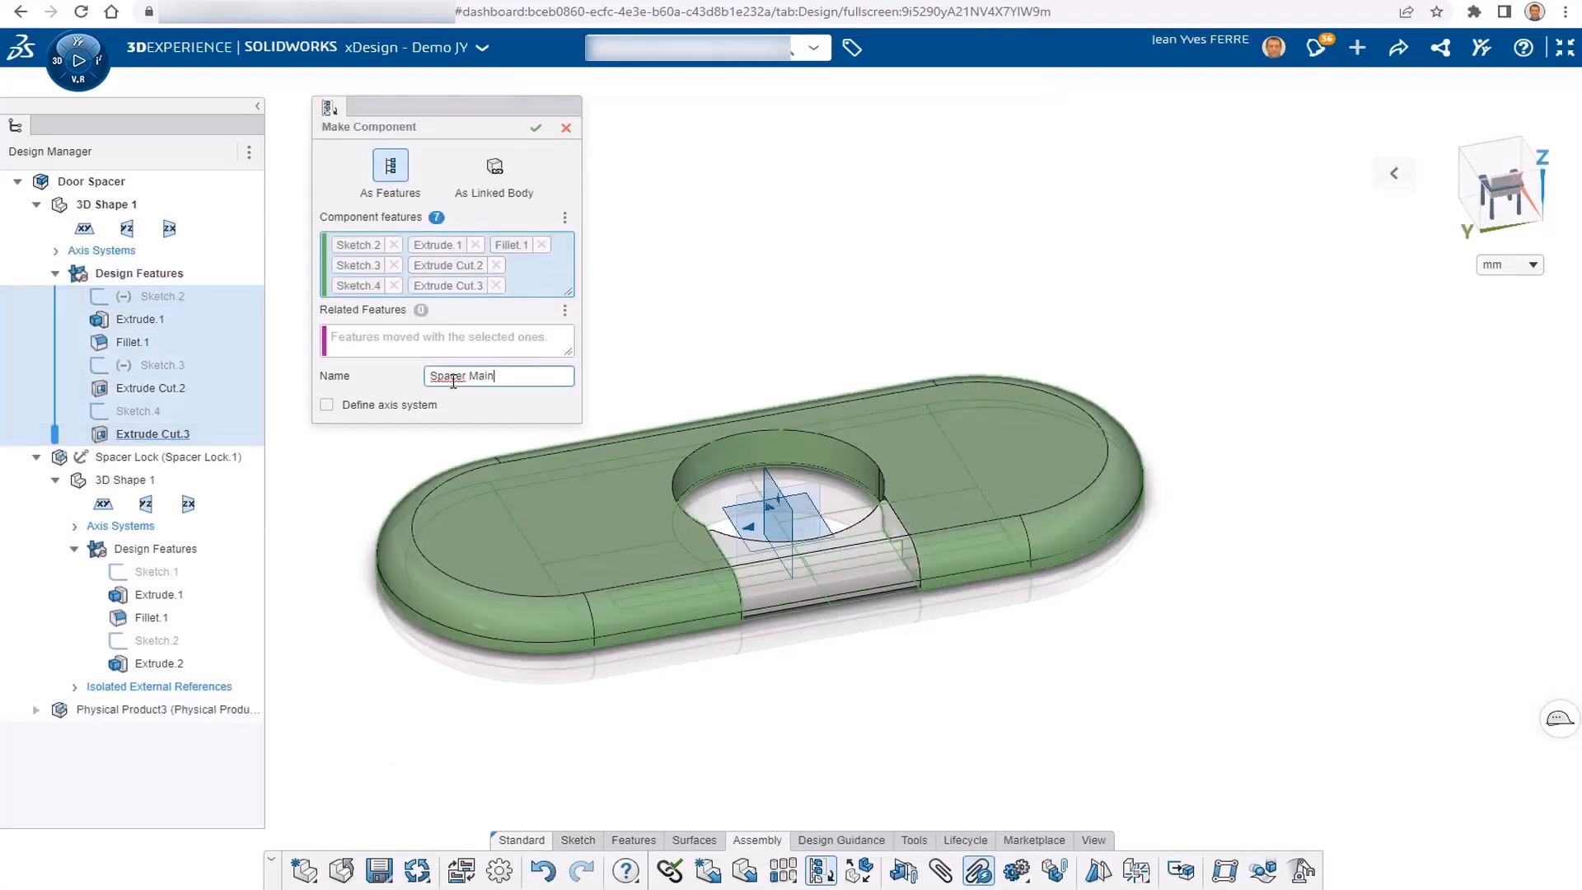
pyautogui.click(536, 130)
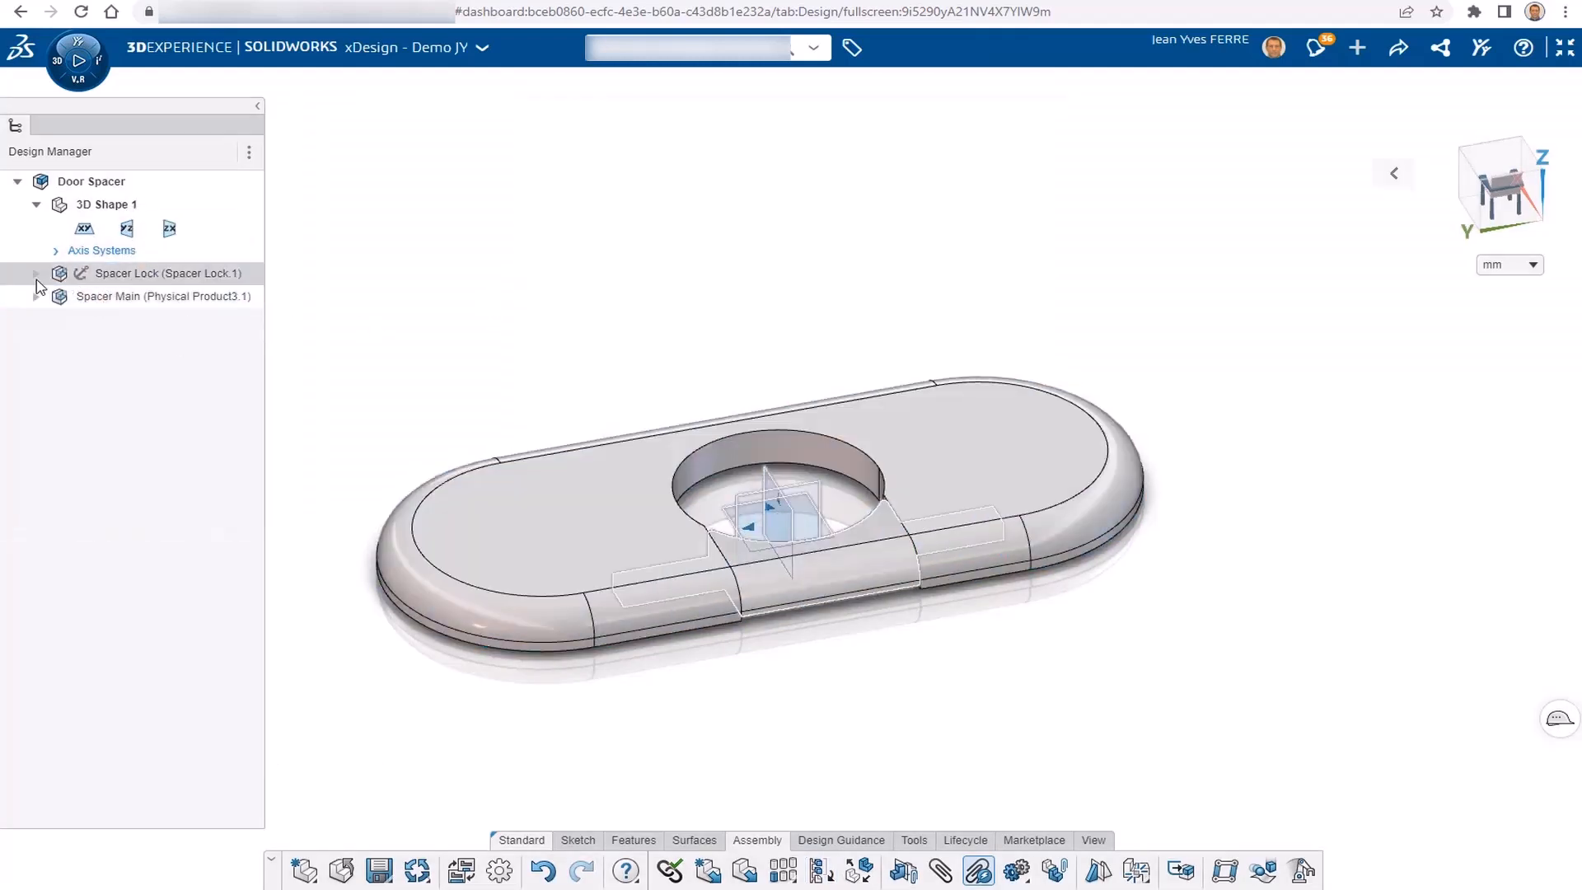
# - Pull the Spacer Main component away from the Spacer Lock so the two parts lie apart with their undersides in view
pyautogui.click(124, 296)
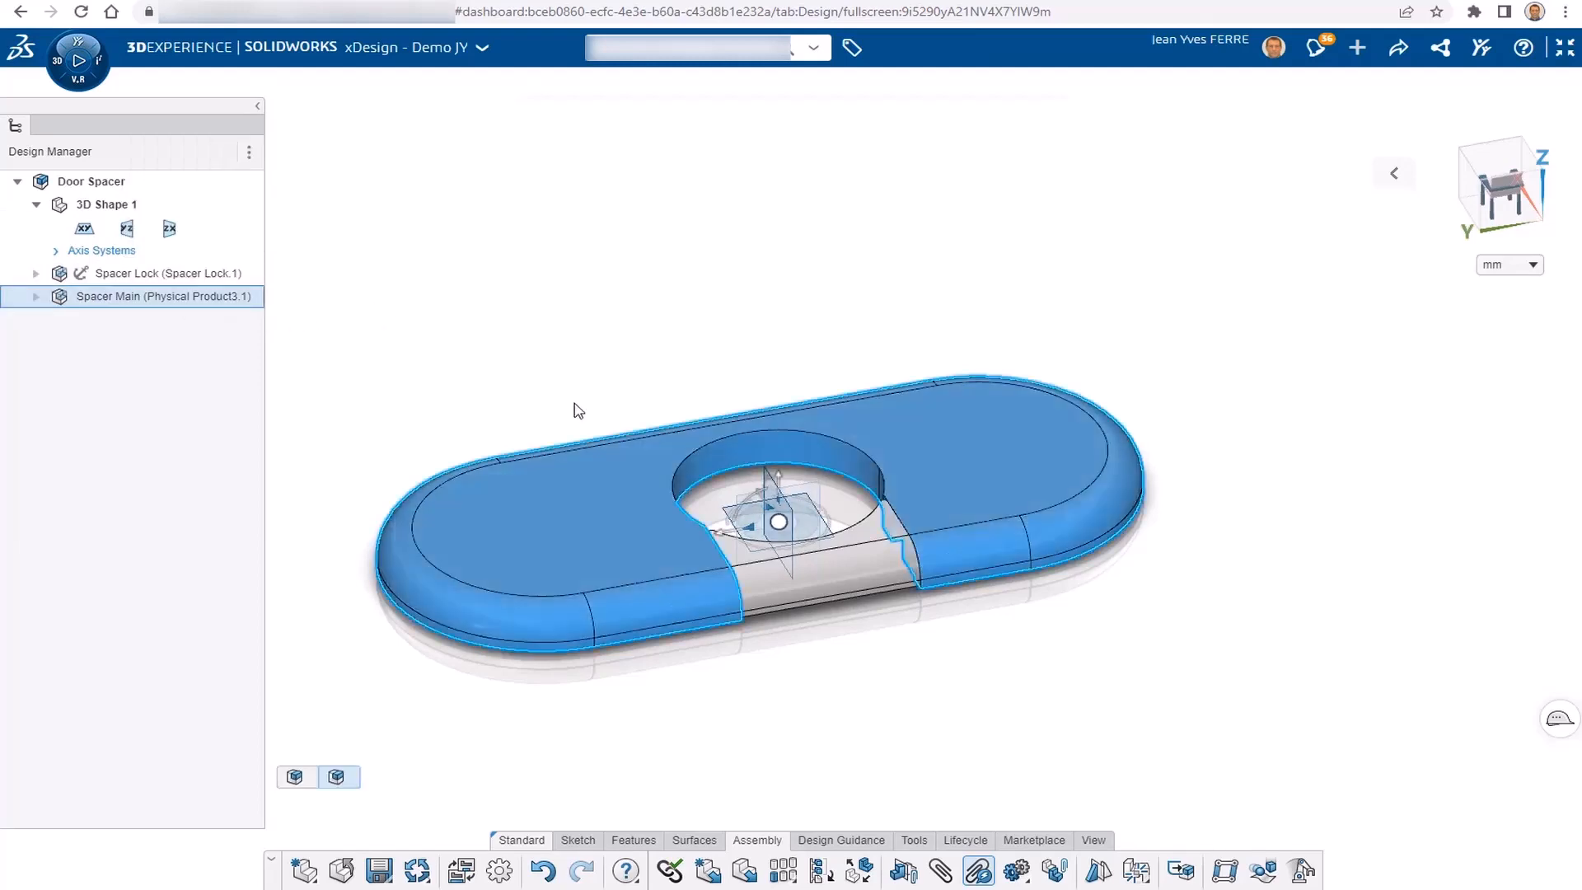
pyautogui.scroll(2, 747, 549)
pyautogui.moveTo(766, 490); pyautogui.dragTo(795, 523, button='middle')
pyautogui.moveTo(772, 516); pyautogui.dragTo(722, 421)
pyautogui.click(986, 591)
pyautogui.moveTo(986, 592); pyautogui.dragTo(1194, 449, button='middle')
pyautogui.click(132, 297)
pyautogui.moveTo(939, 560); pyautogui.dragTo(684, 461, button='middle')
pyautogui.moveTo(674, 452); pyautogui.dragTo(935, 529)
pyautogui.click(838, 469)
pyautogui.scroll(2, 838, 469)
pyautogui.moveTo(838, 470); pyautogui.dragTo(1080, 428, button='middle')
pyautogui.scroll(-5, 787, 481)
pyautogui.moveTo(786, 482); pyautogui.dragTo(821, 444, button='middle')
# - Add a coincident mate between the flat underside faces of Spacer Main and Spacer Lock
pyautogui.click(651, 484)
pyautogui.keyDown('ctrl'); pyautogui.click(1079, 509); pyautogui.keyUp('ctrl')
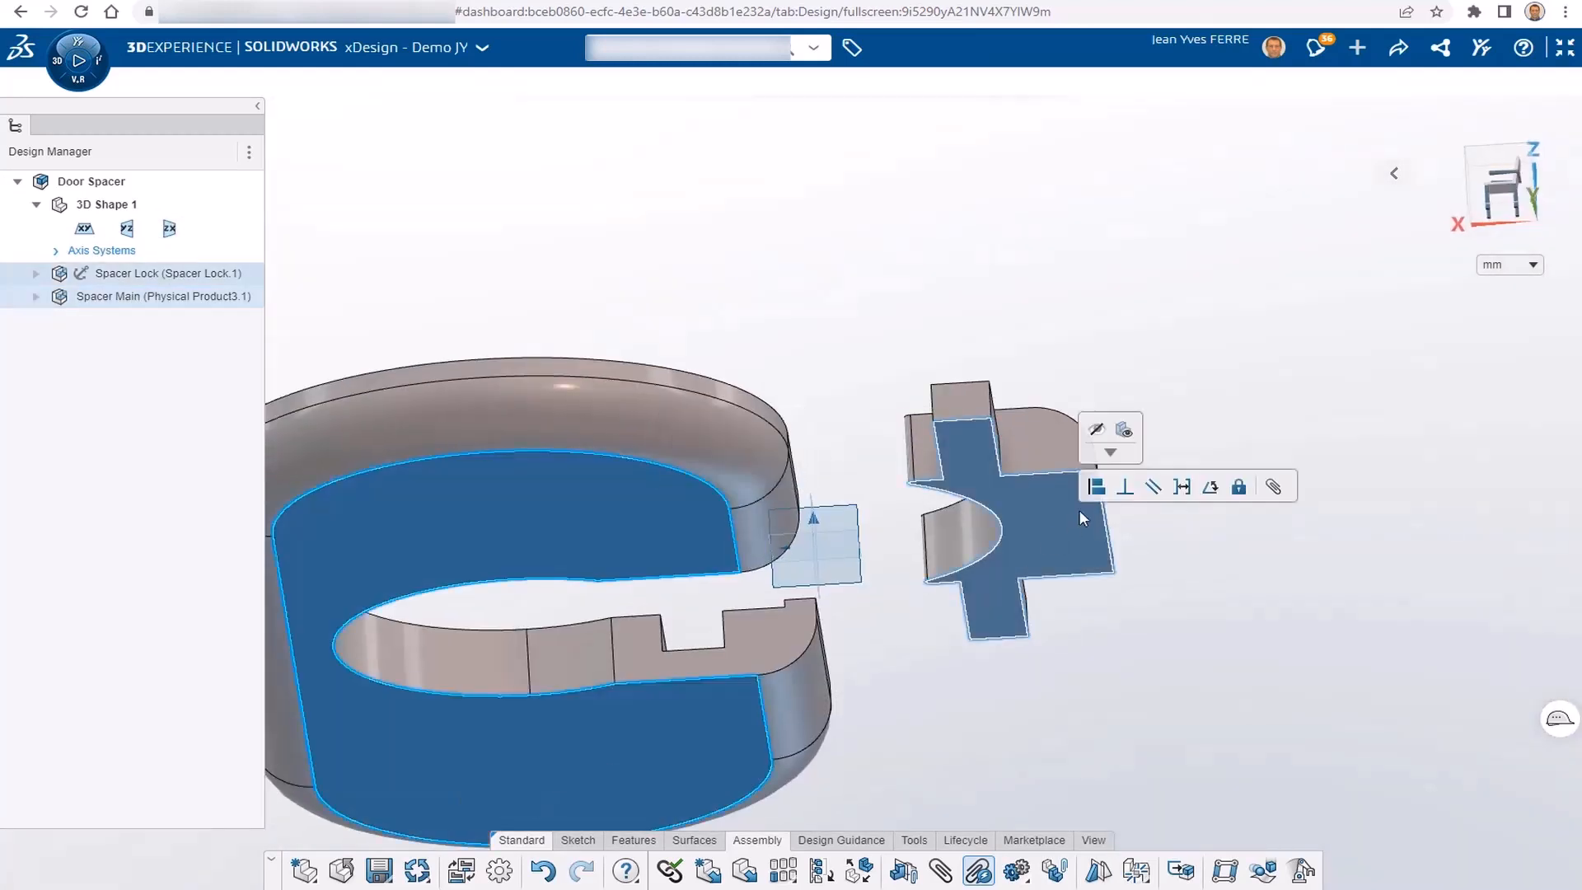
pyautogui.click(1099, 488)
pyautogui.click(1063, 303)
# - Open Spacer Main's Sketch.2 on the plate's underside for editing and delete its existing slot profile
pyautogui.scroll(2, 1055, 320)
pyautogui.moveTo(1047, 325); pyautogui.dragTo(849, 529, button='middle')
pyautogui.scroll(1, 842, 524)
pyautogui.scroll(-1, 1006, 441)
pyautogui.click(1006, 430)
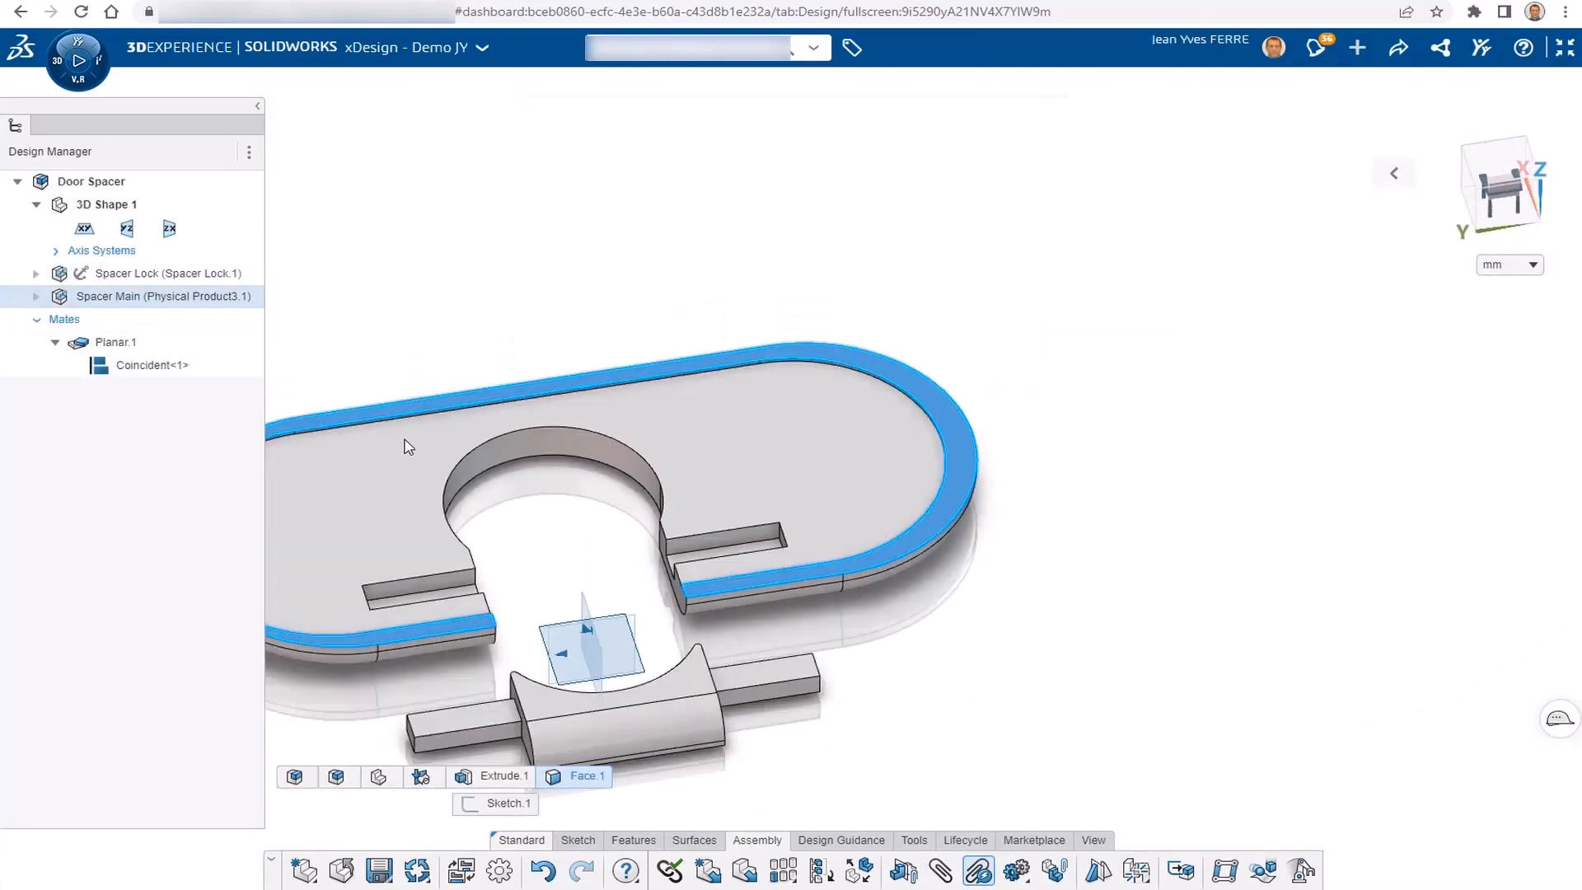
pyautogui.click(36, 298)
pyautogui.click(38, 298)
pyautogui.click(147, 524)
pyautogui.doubleClick(150, 479)
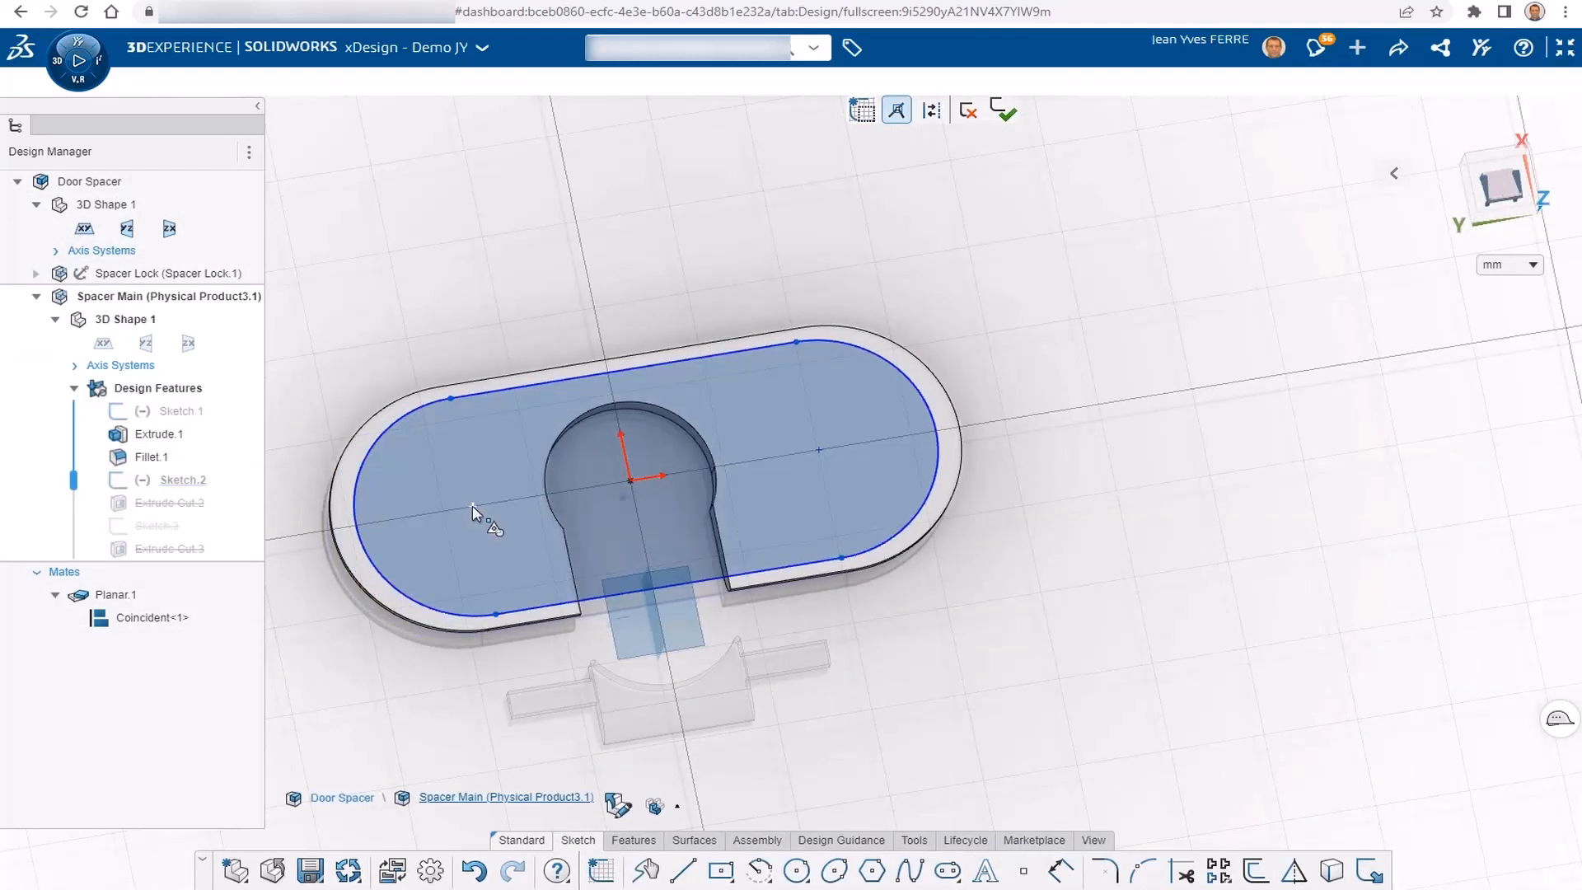
pyautogui.moveTo(473, 506); pyautogui.dragTo(540, 520)
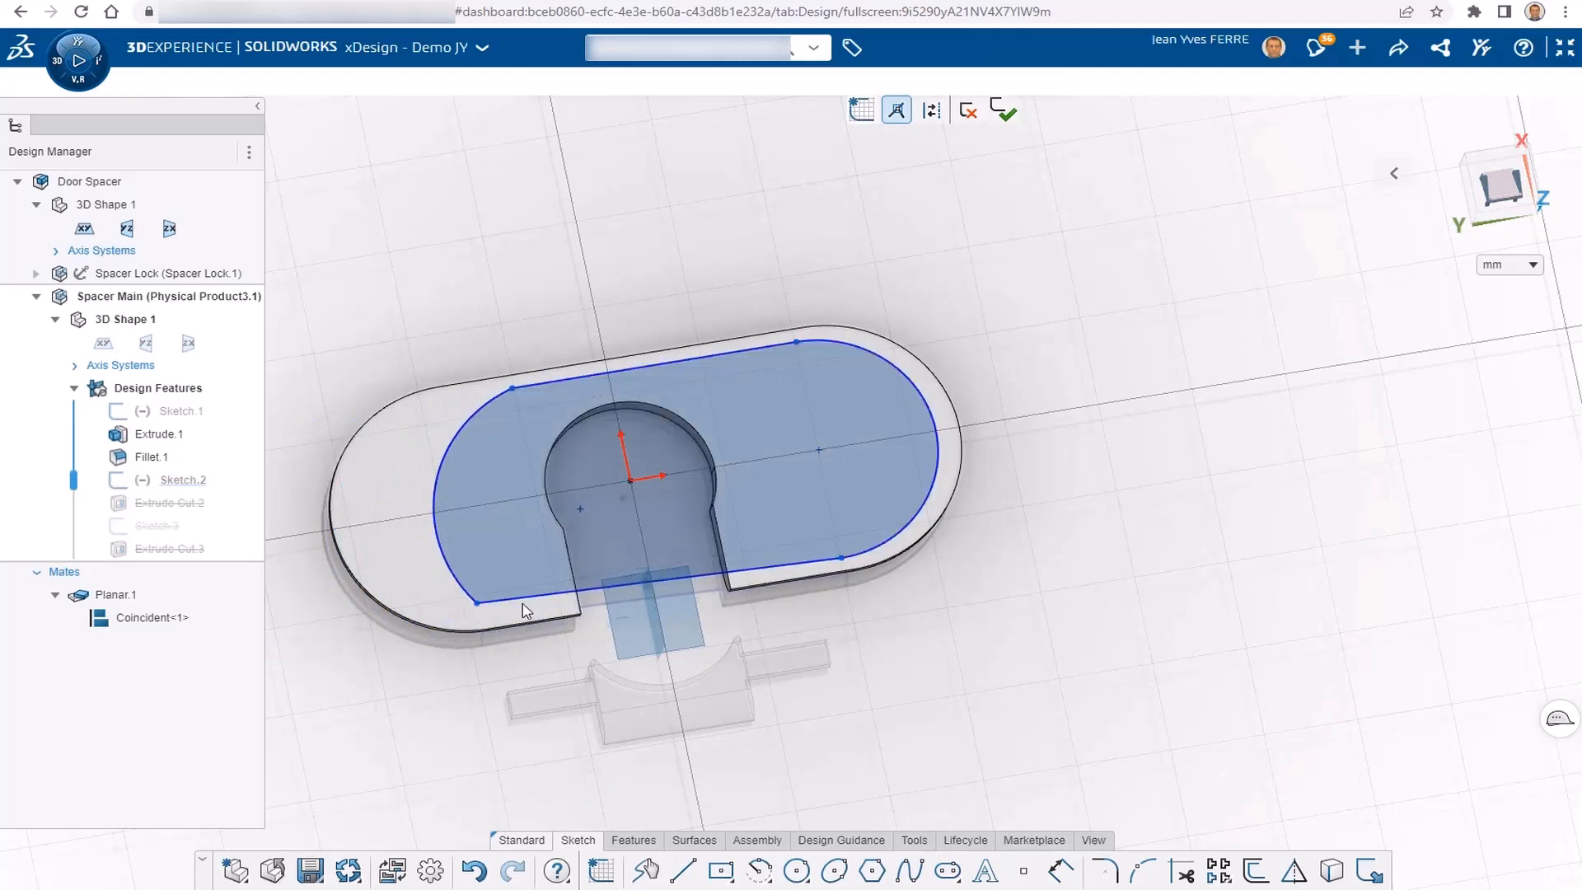
pyautogui.moveTo(473, 360); pyautogui.dragTo(1095, 655)
pyautogui.press('Delete')
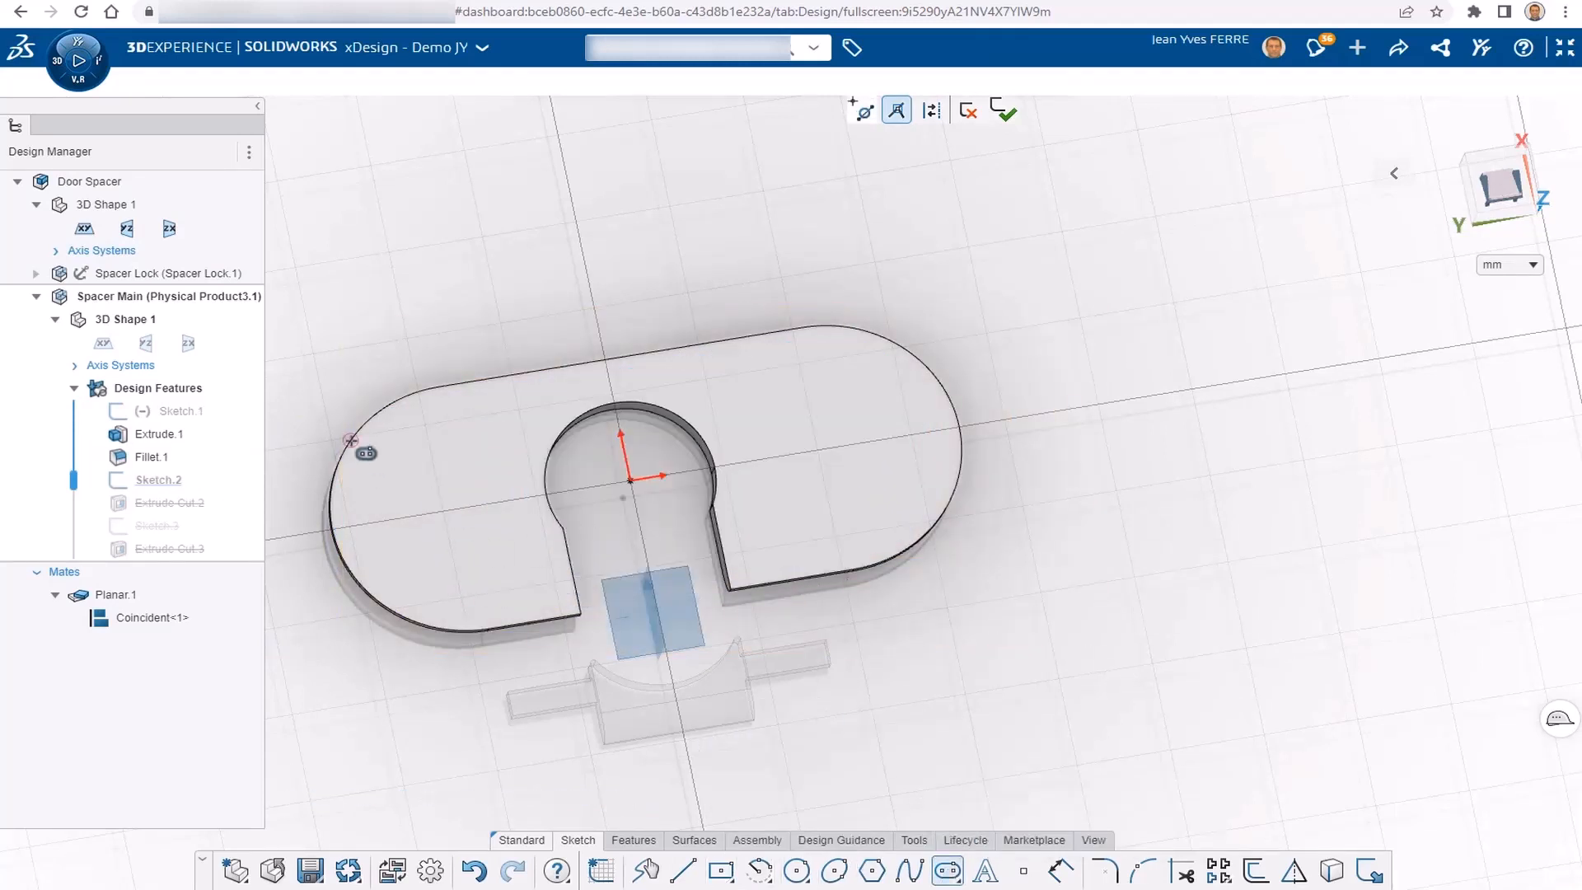
# - Sketch a straight slot with centres about 39 mm apart along the plate's long axis, set its width to 25 mm and finish the sketch
pyautogui.click(463, 507)
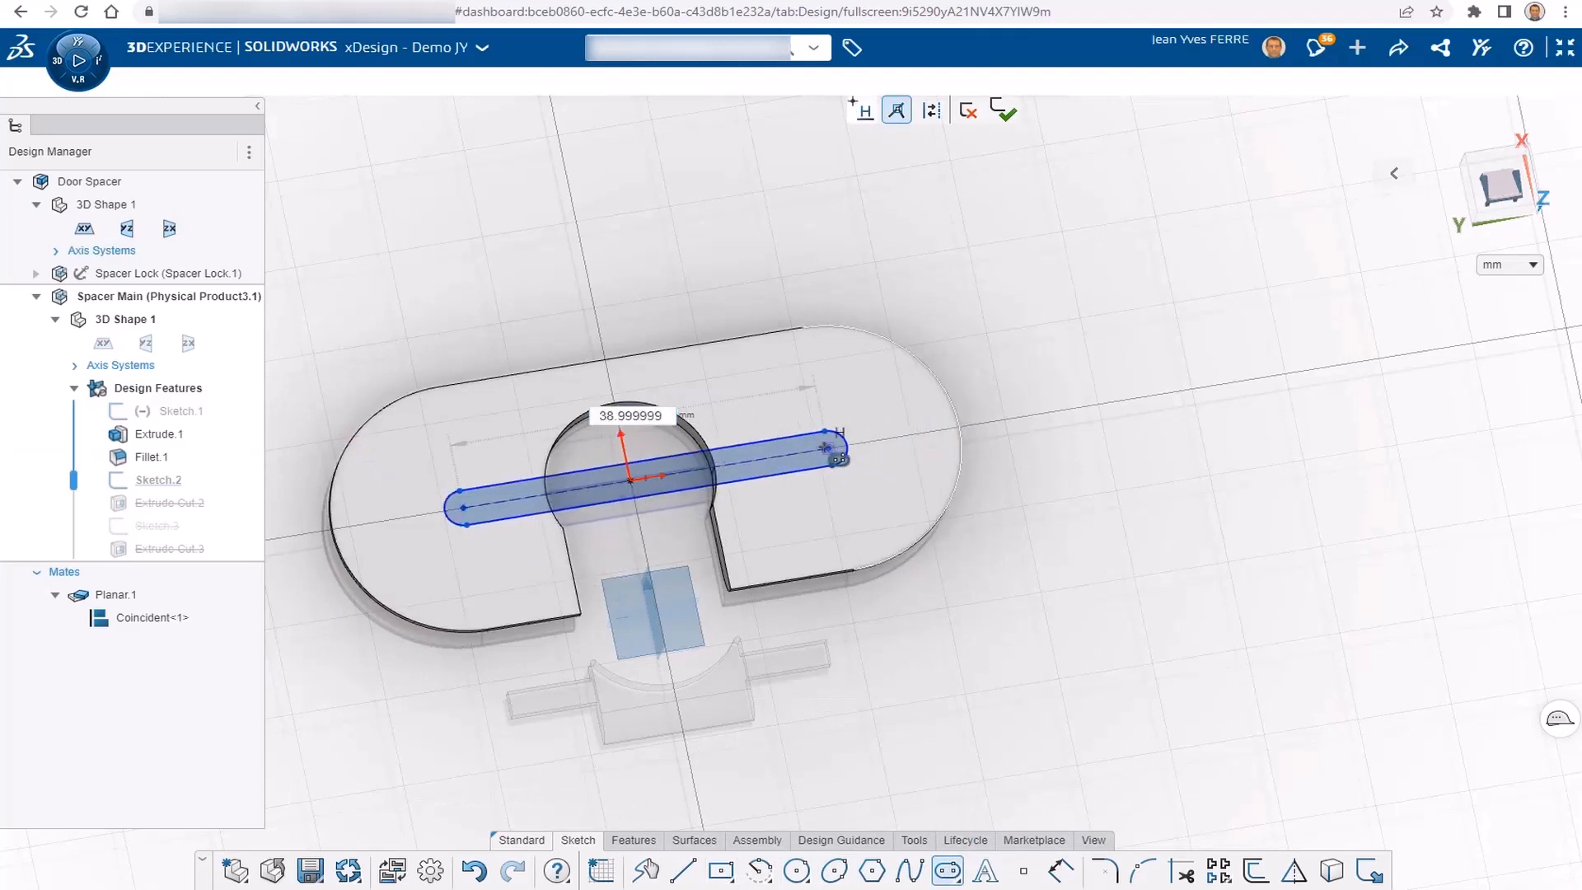
pyautogui.click(825, 448)
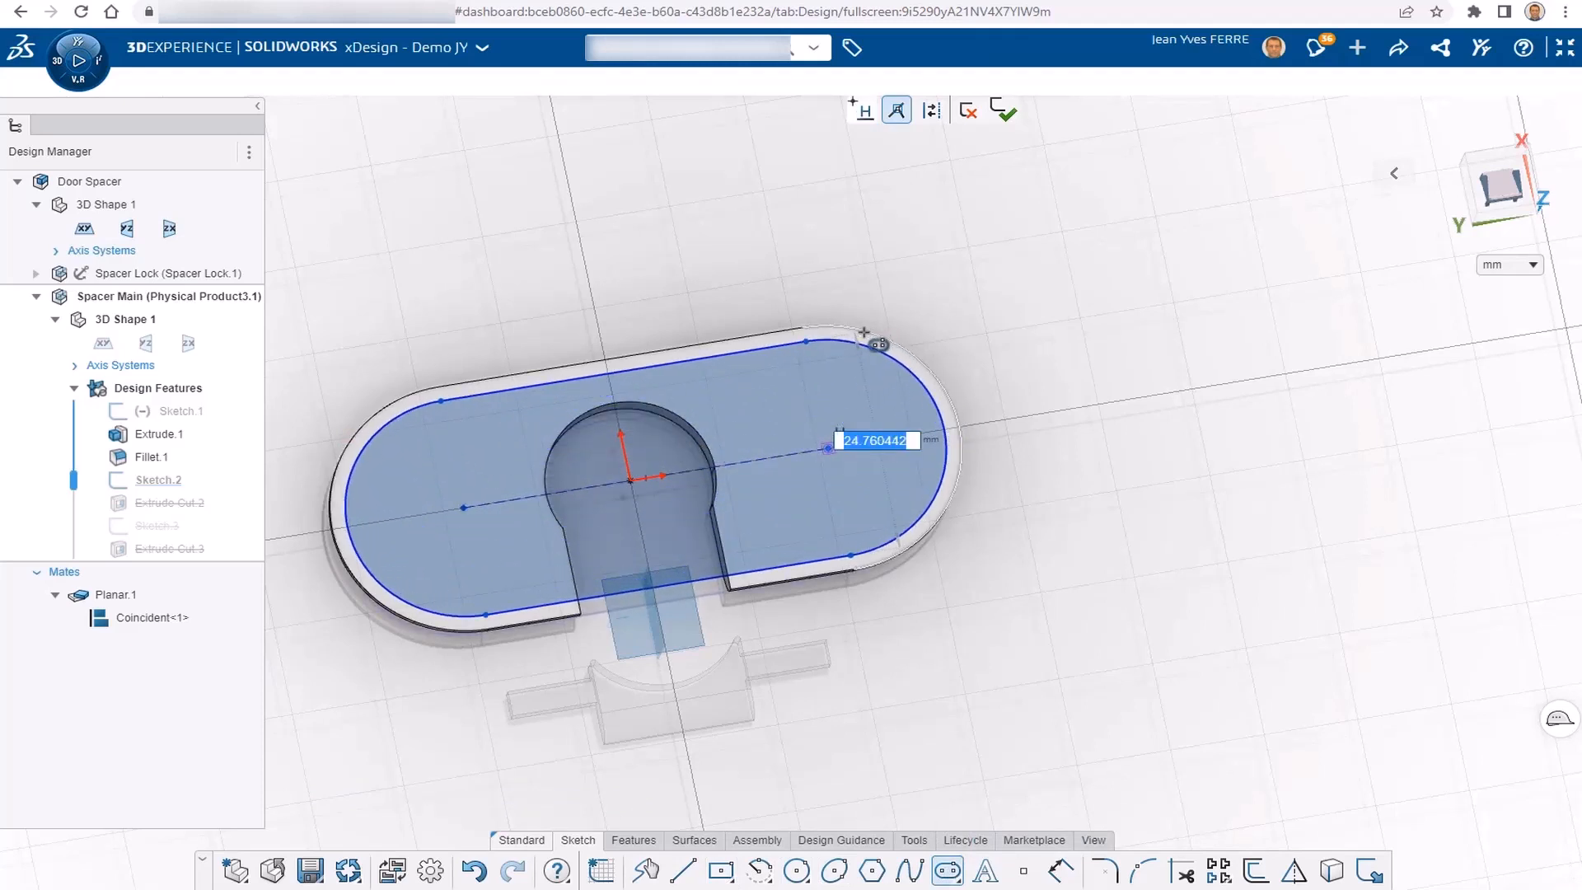
pyautogui.write('15')
pyautogui.press('Return')
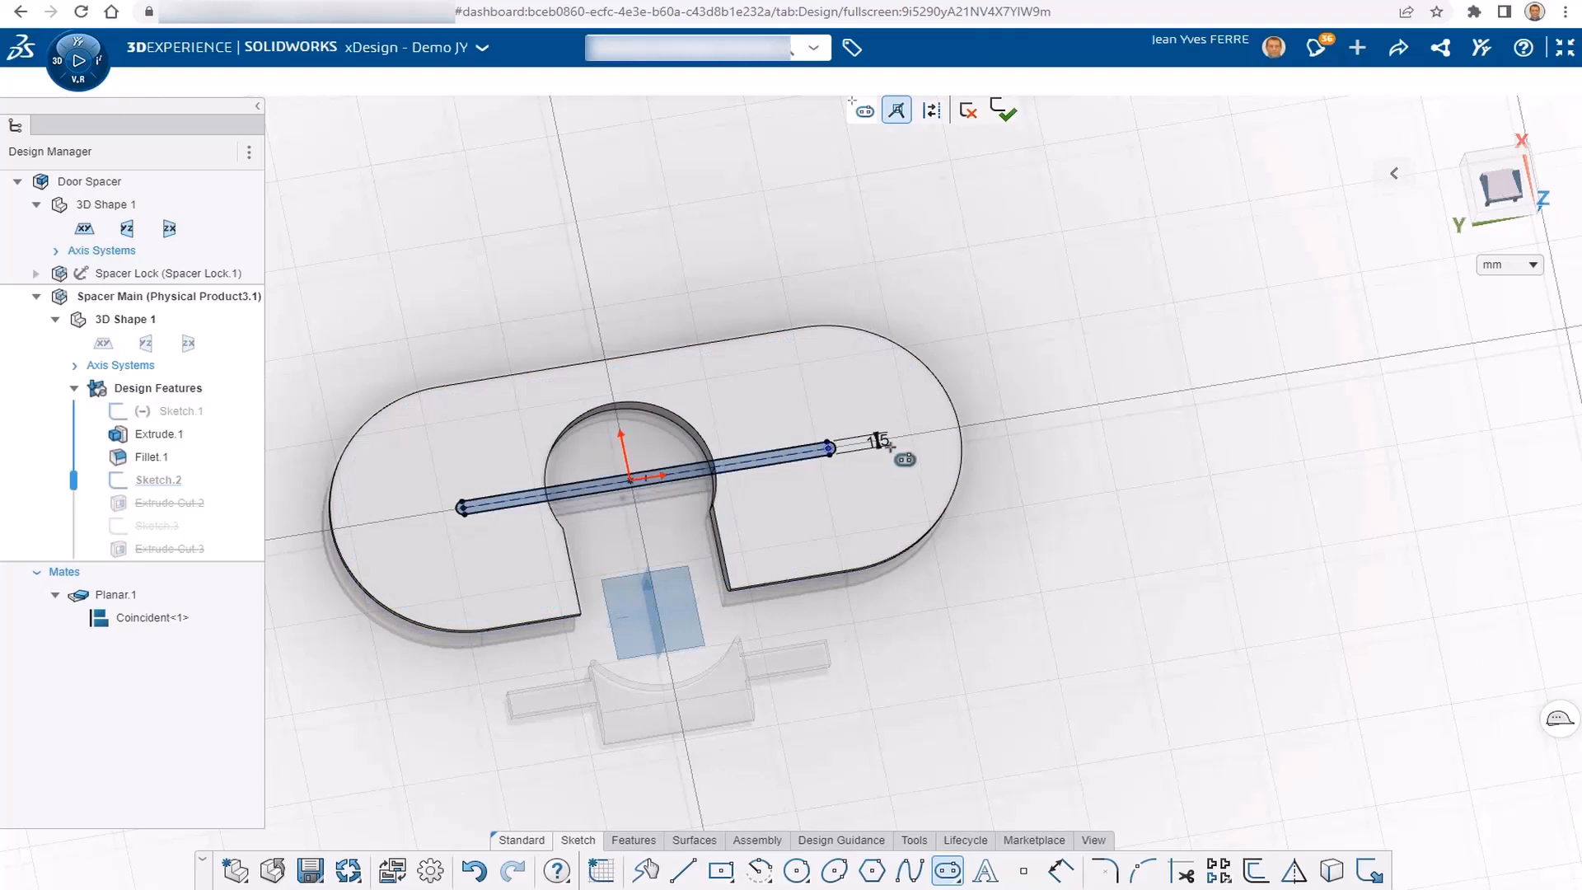
pyautogui.click(887, 447)
pyautogui.write('25')
pyautogui.press('Return')
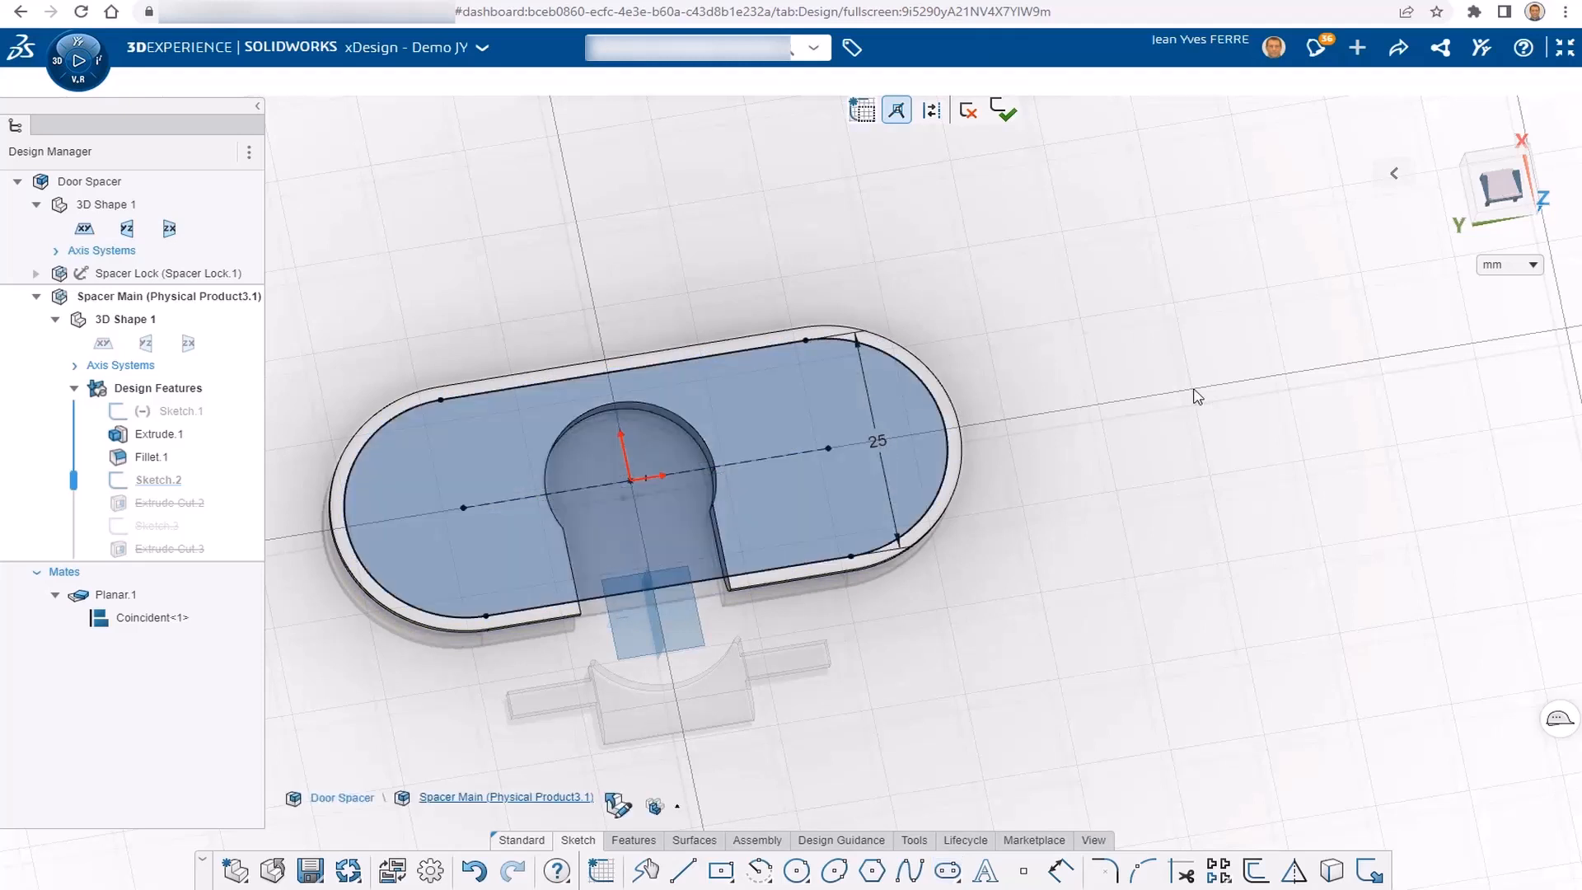
pyautogui.click(1007, 112)
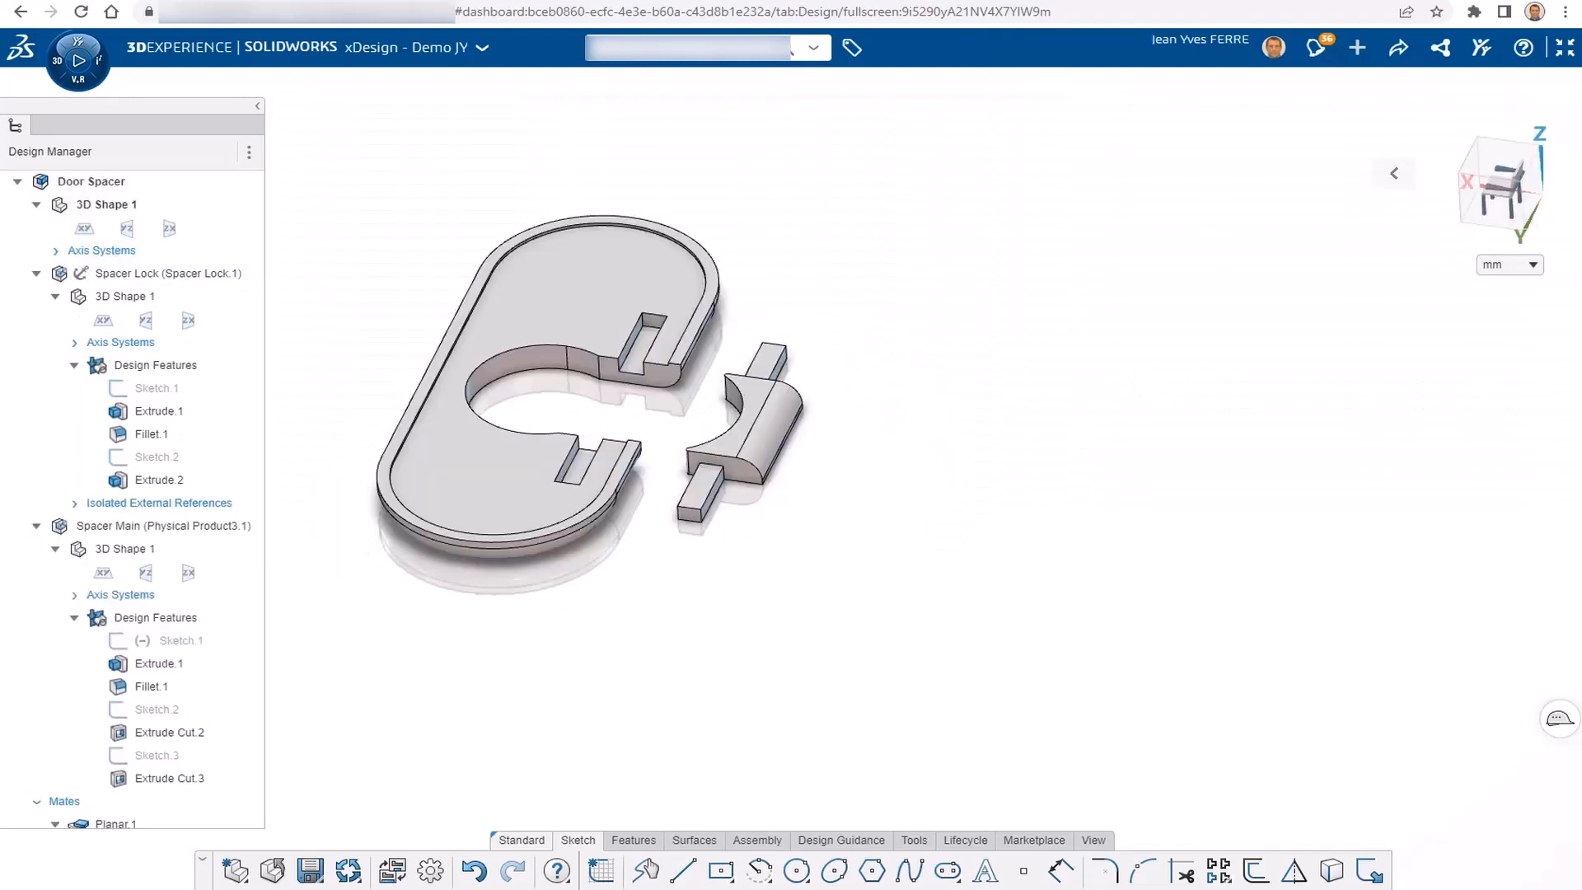
# - Save the design and export it for 3D printing to disk as an STL file named Door Spacer
pyautogui.click(916, 842)
pyautogui.click(404, 870)
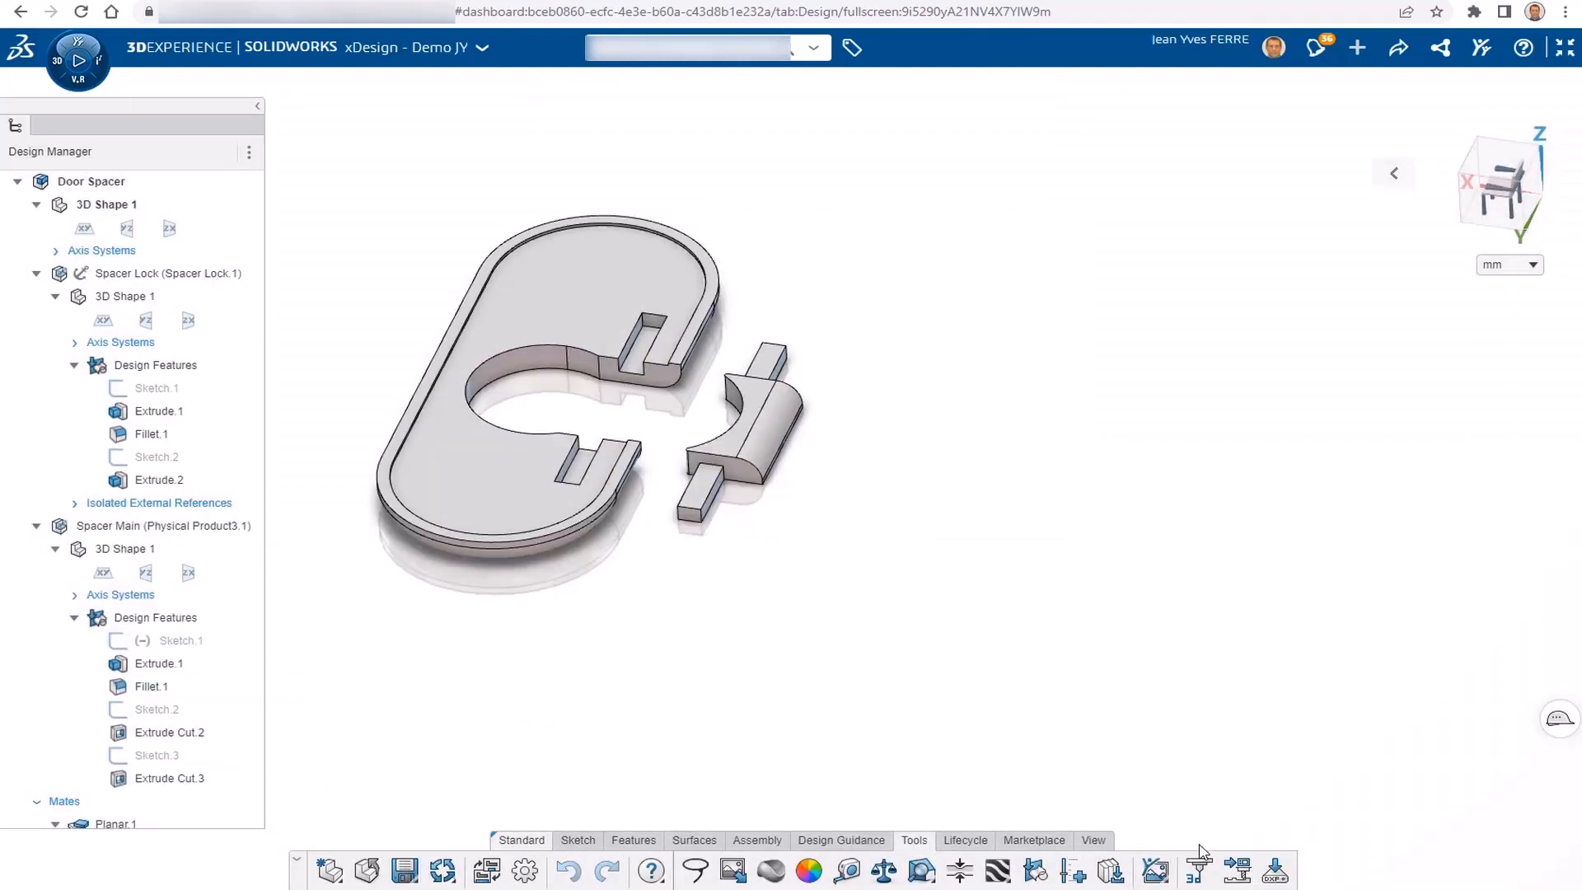
pyautogui.click(1198, 870)
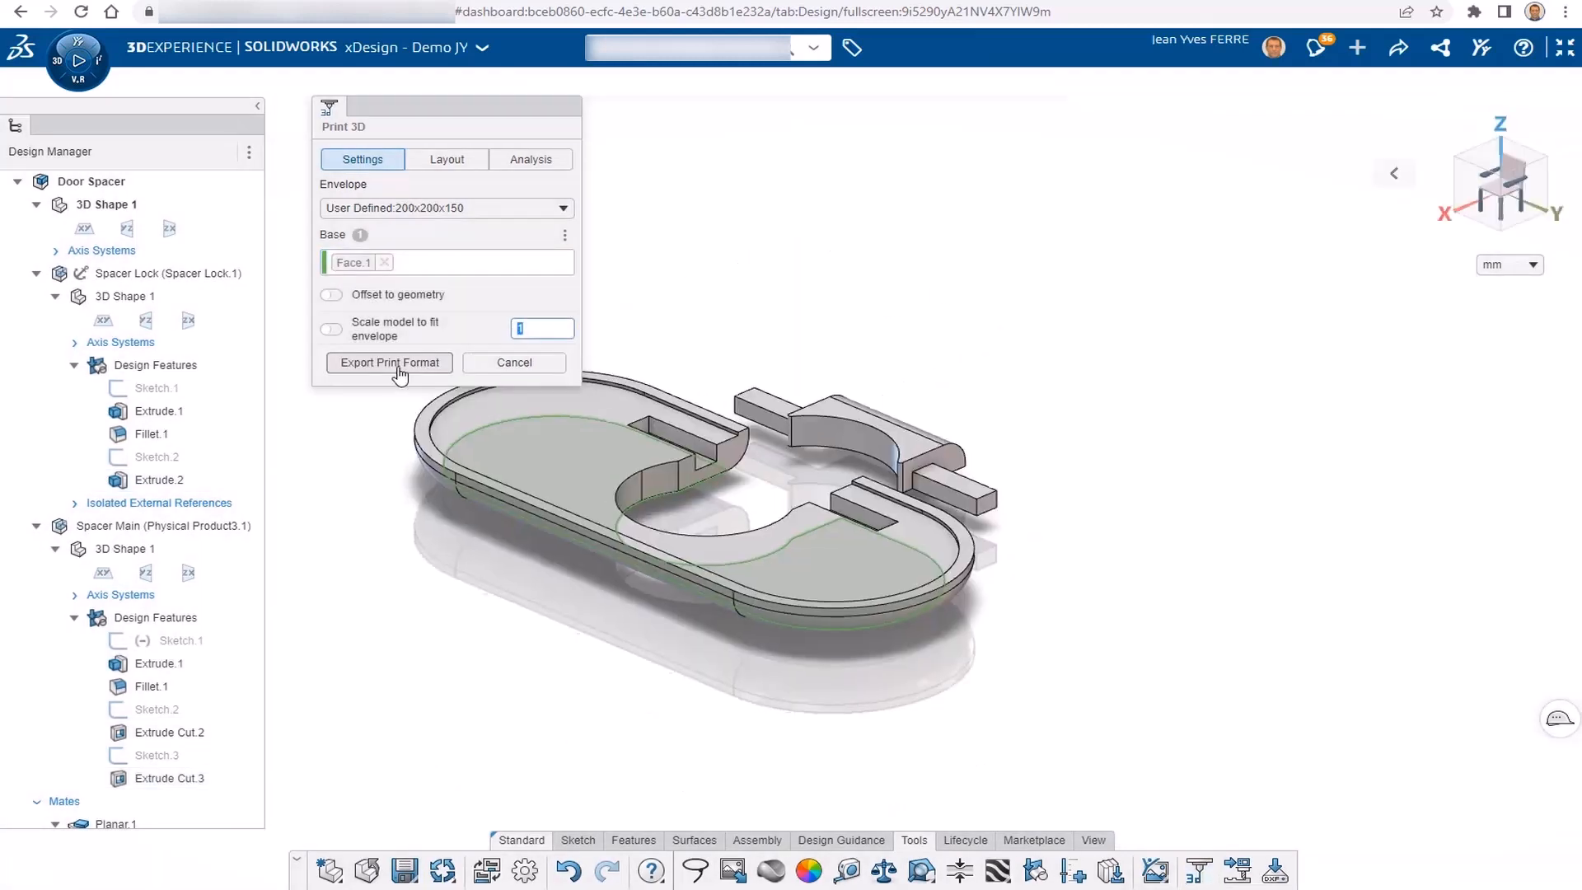
pyautogui.click(415, 364)
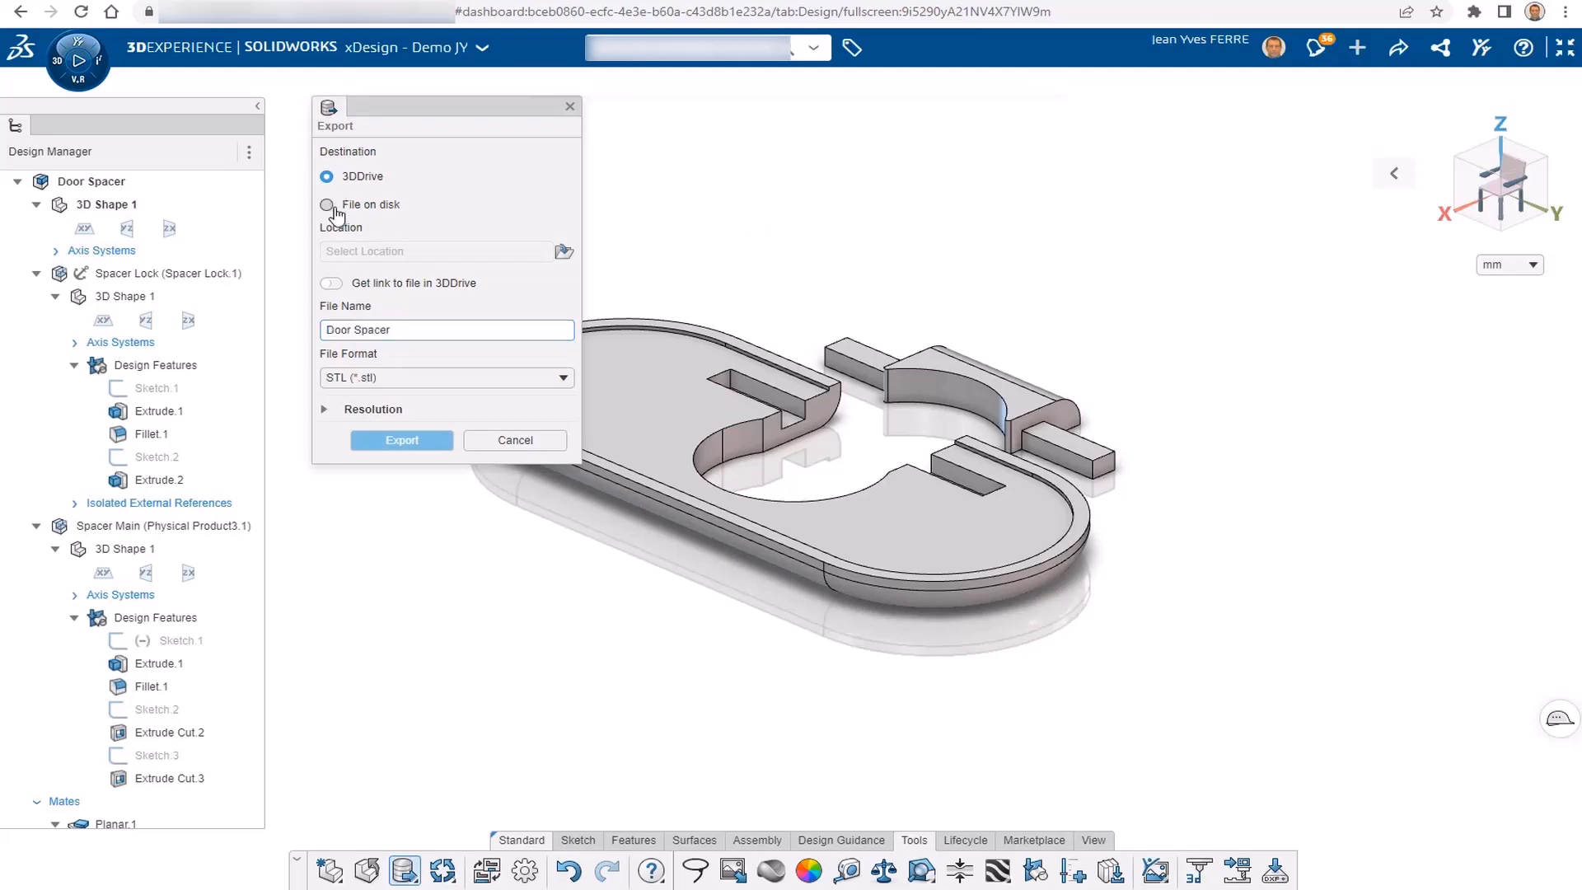
pyautogui.click(327, 205)
pyautogui.click(404, 361)
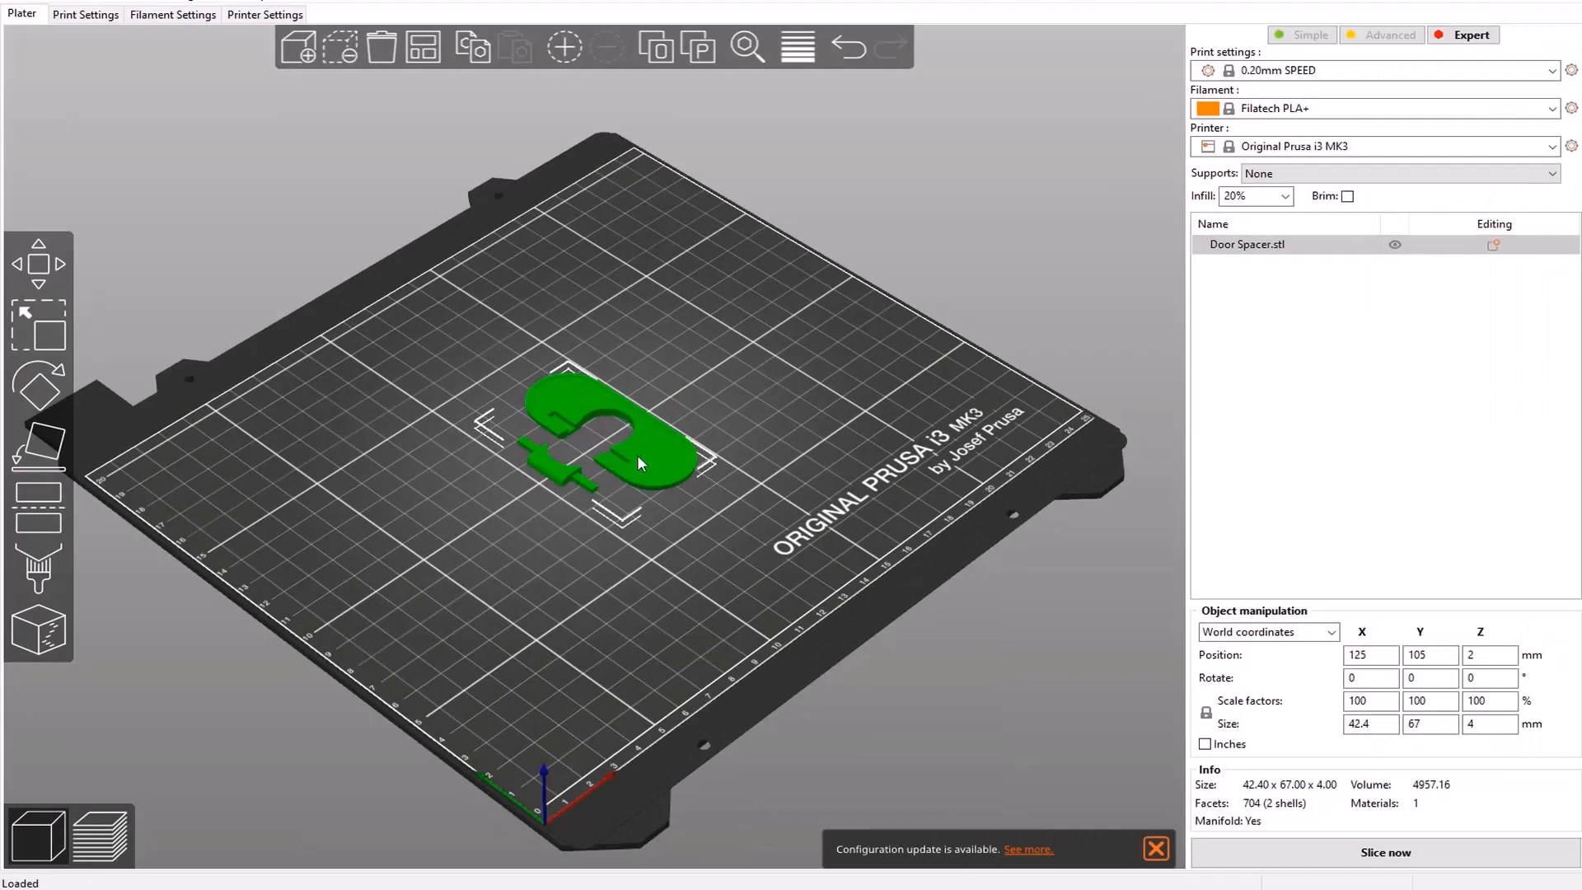
# - In PrusaSlicer, shift Door Spacer.stl slightly on the print bed and slice it
pyautogui.scroll(7, 637, 456)
pyautogui.moveTo(734, 521); pyautogui.dragTo(726, 507)
pyautogui.moveTo(913, 522); pyautogui.dragTo(1050, 602)
pyautogui.click(1403, 852)
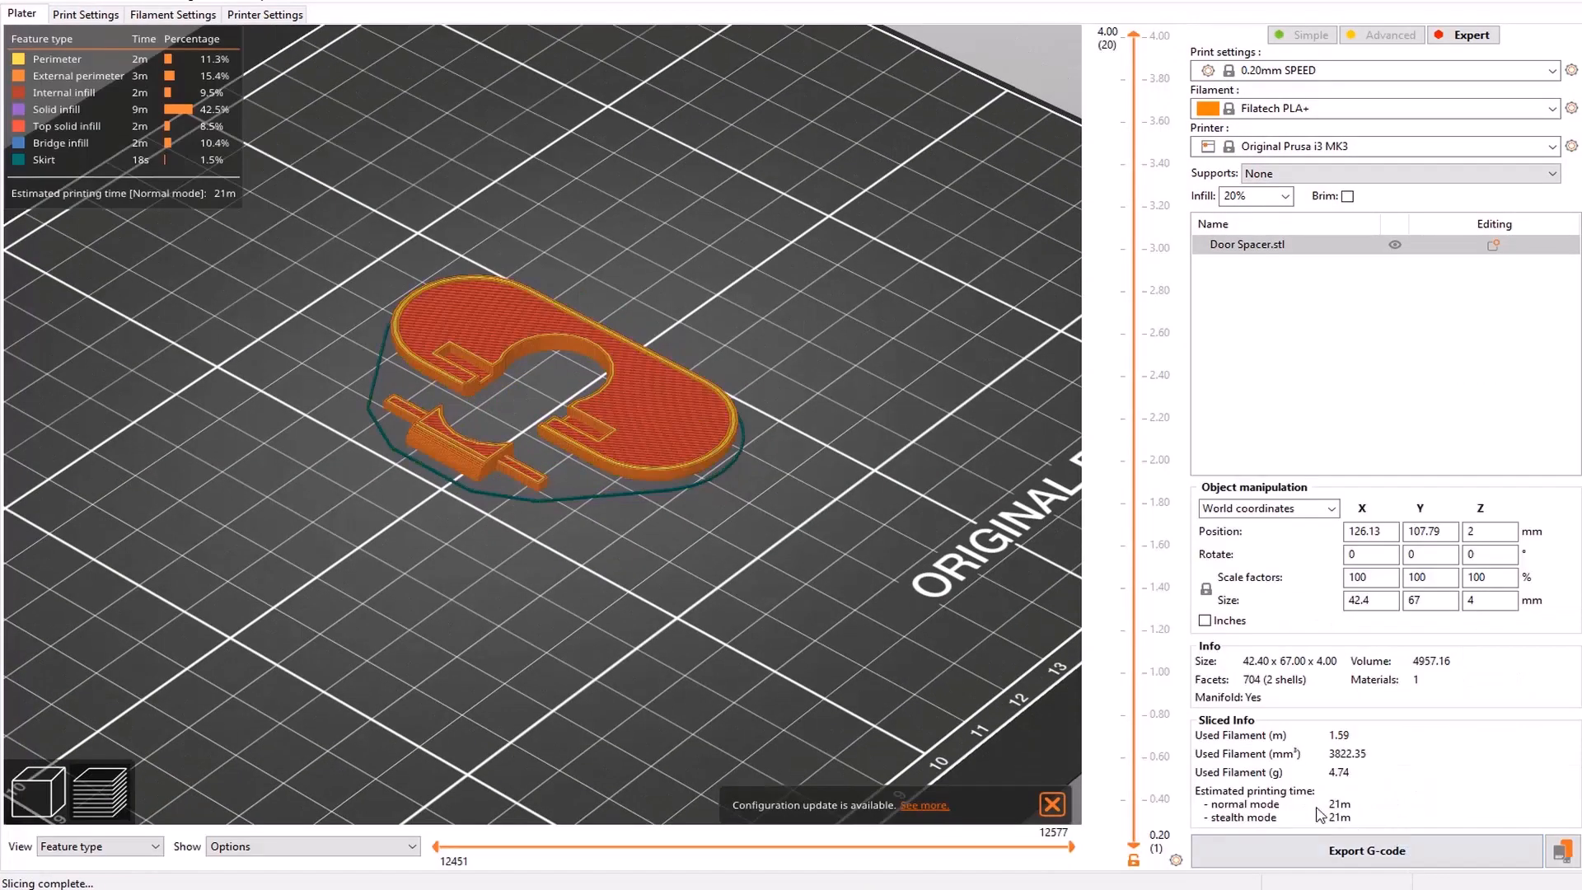
# - Preview the sliced layers and save the G-code as Door Spacer_0.2mm_PLA_MK3_21m.gcode on the PRUSAI3MK3 drive
pyautogui.moveTo(1137, 69); pyautogui.dragTo(1113, 812)
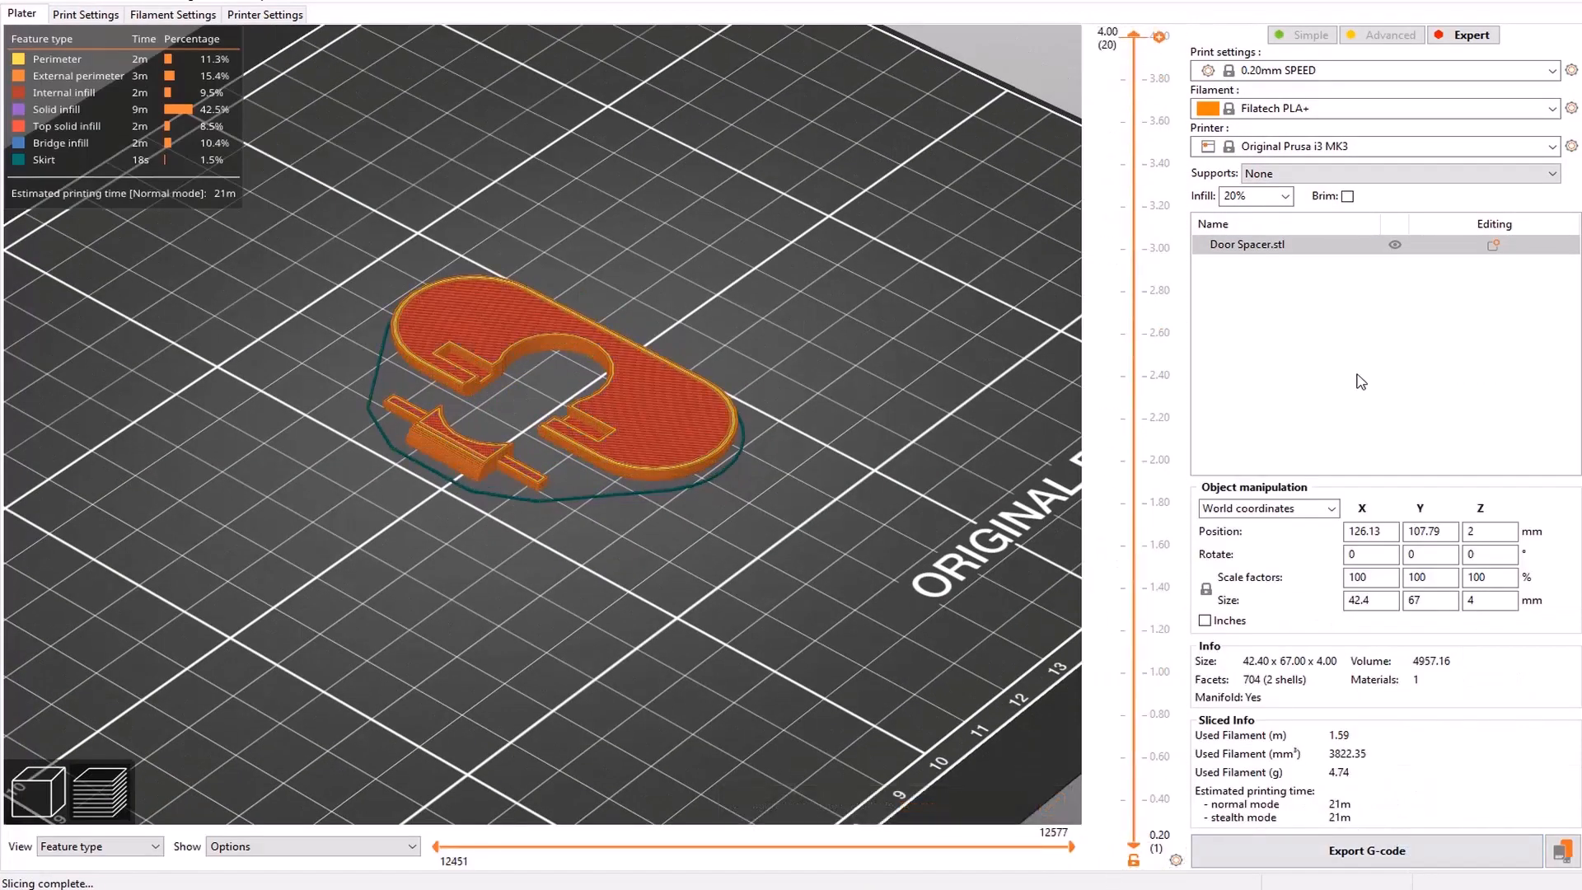
pyautogui.click(1376, 855)
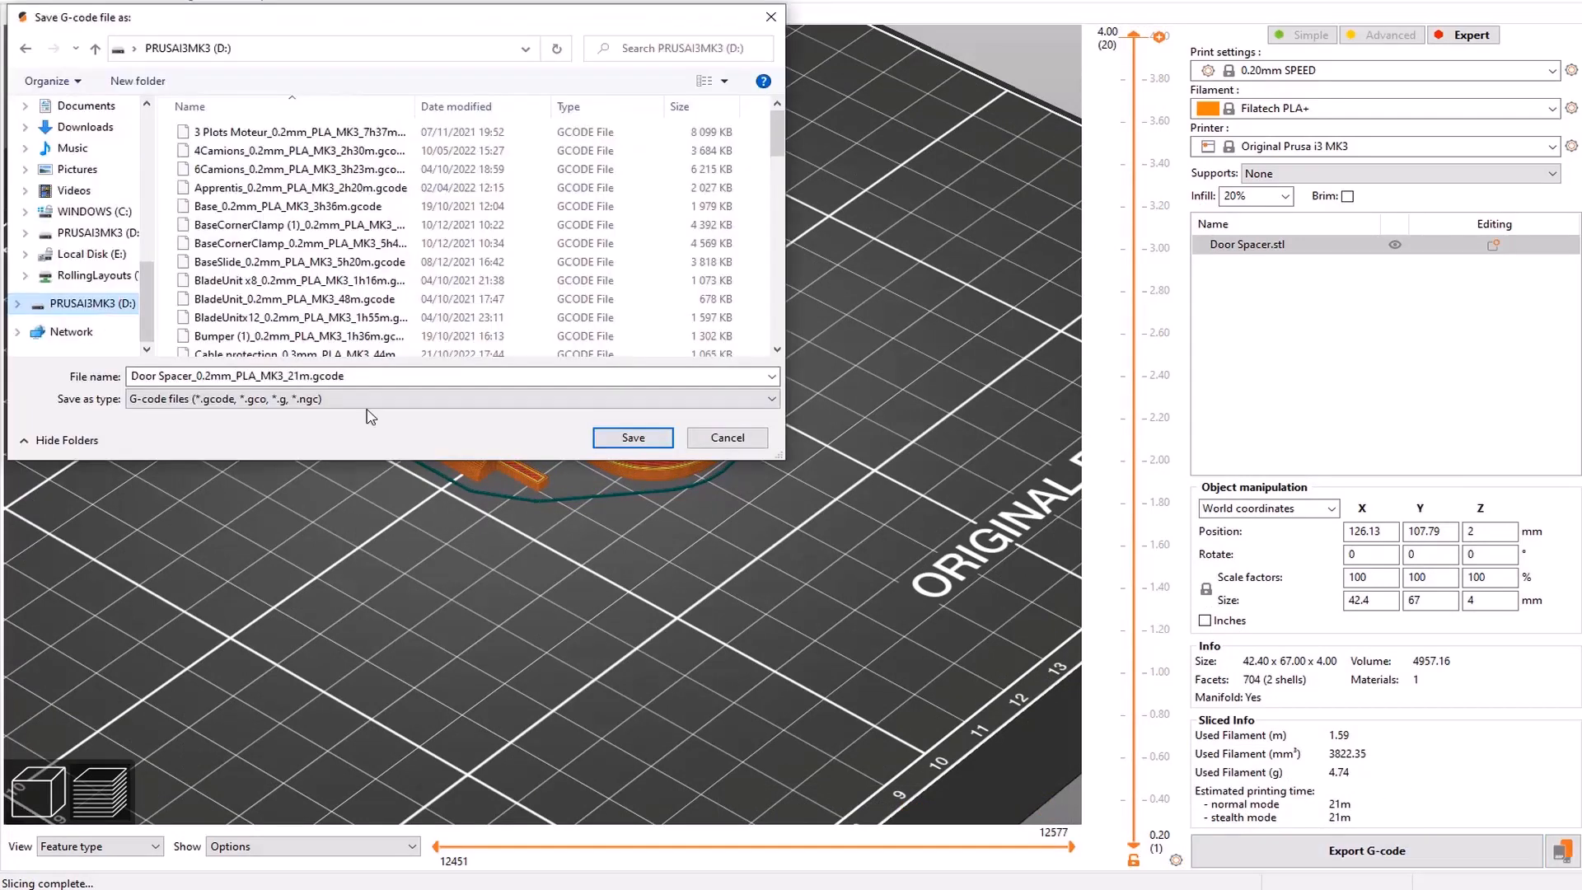
pyautogui.click(633, 437)
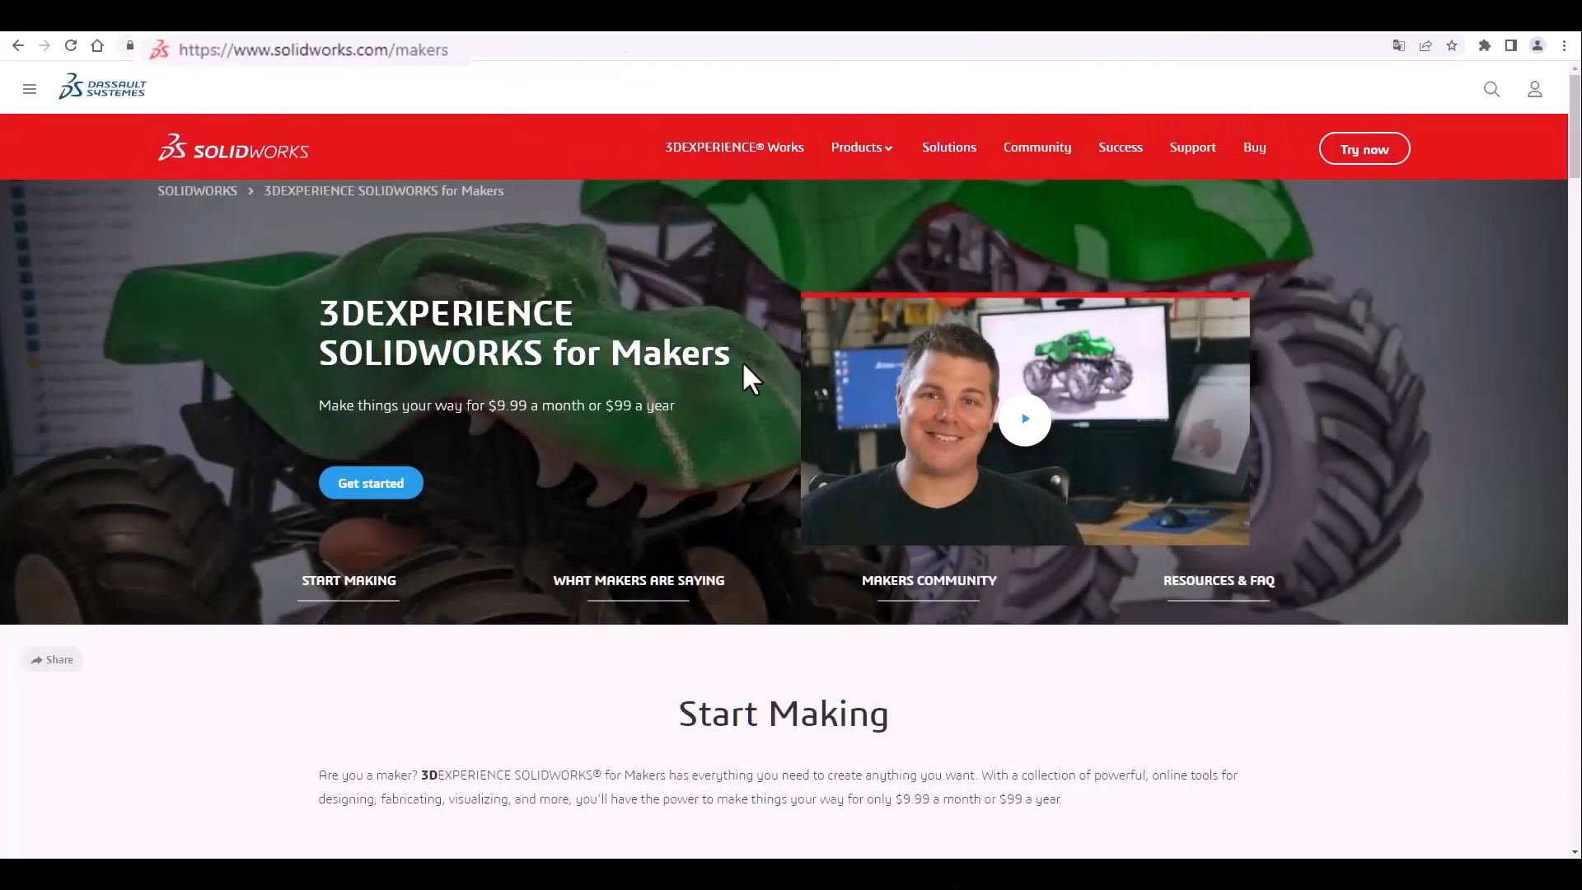
# - In the browser, look through the 3DEXPERIENCE SOLIDWORKS for Makers page and open its subscription offer
pyautogui.scroll(-3, 741, 359)
pyautogui.scroll(-15, 744, 364)
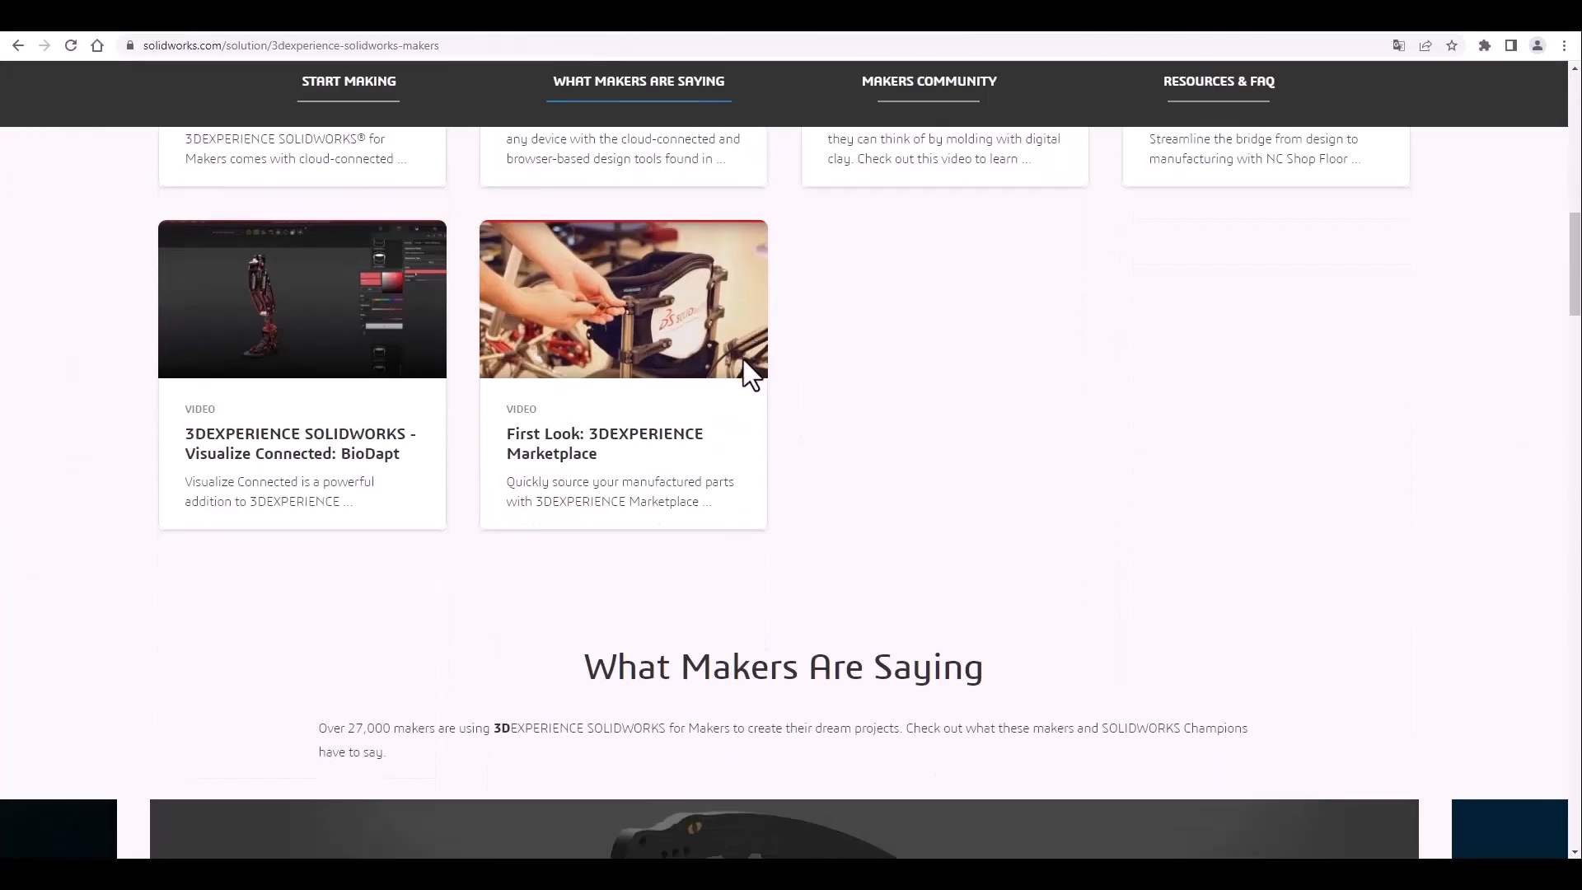
pyautogui.scroll(-15, 743, 359)
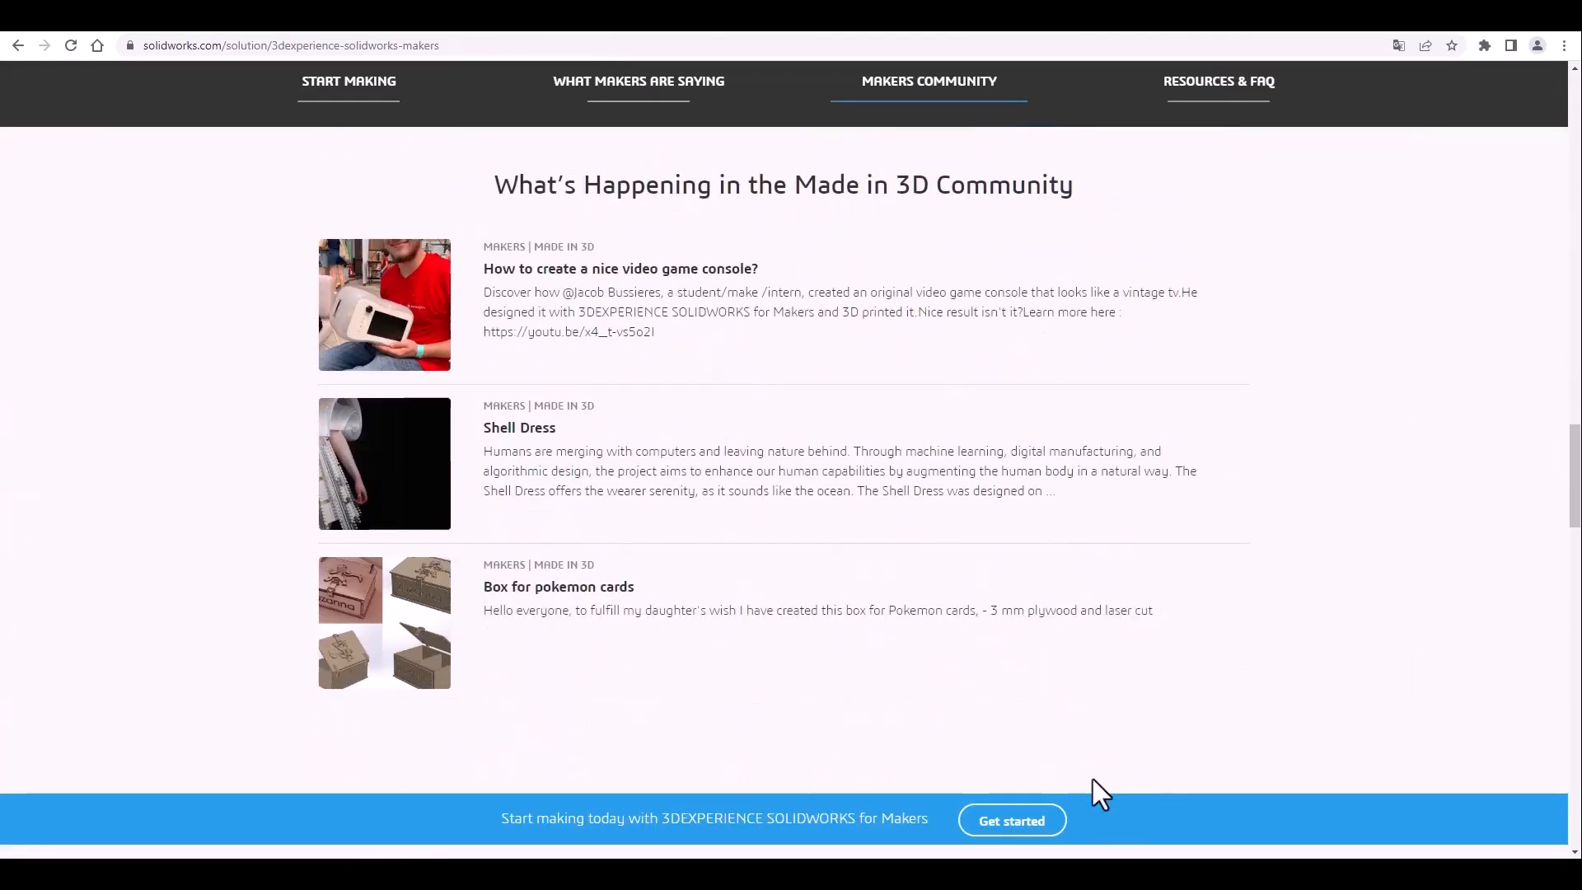
pyautogui.click(1038, 820)
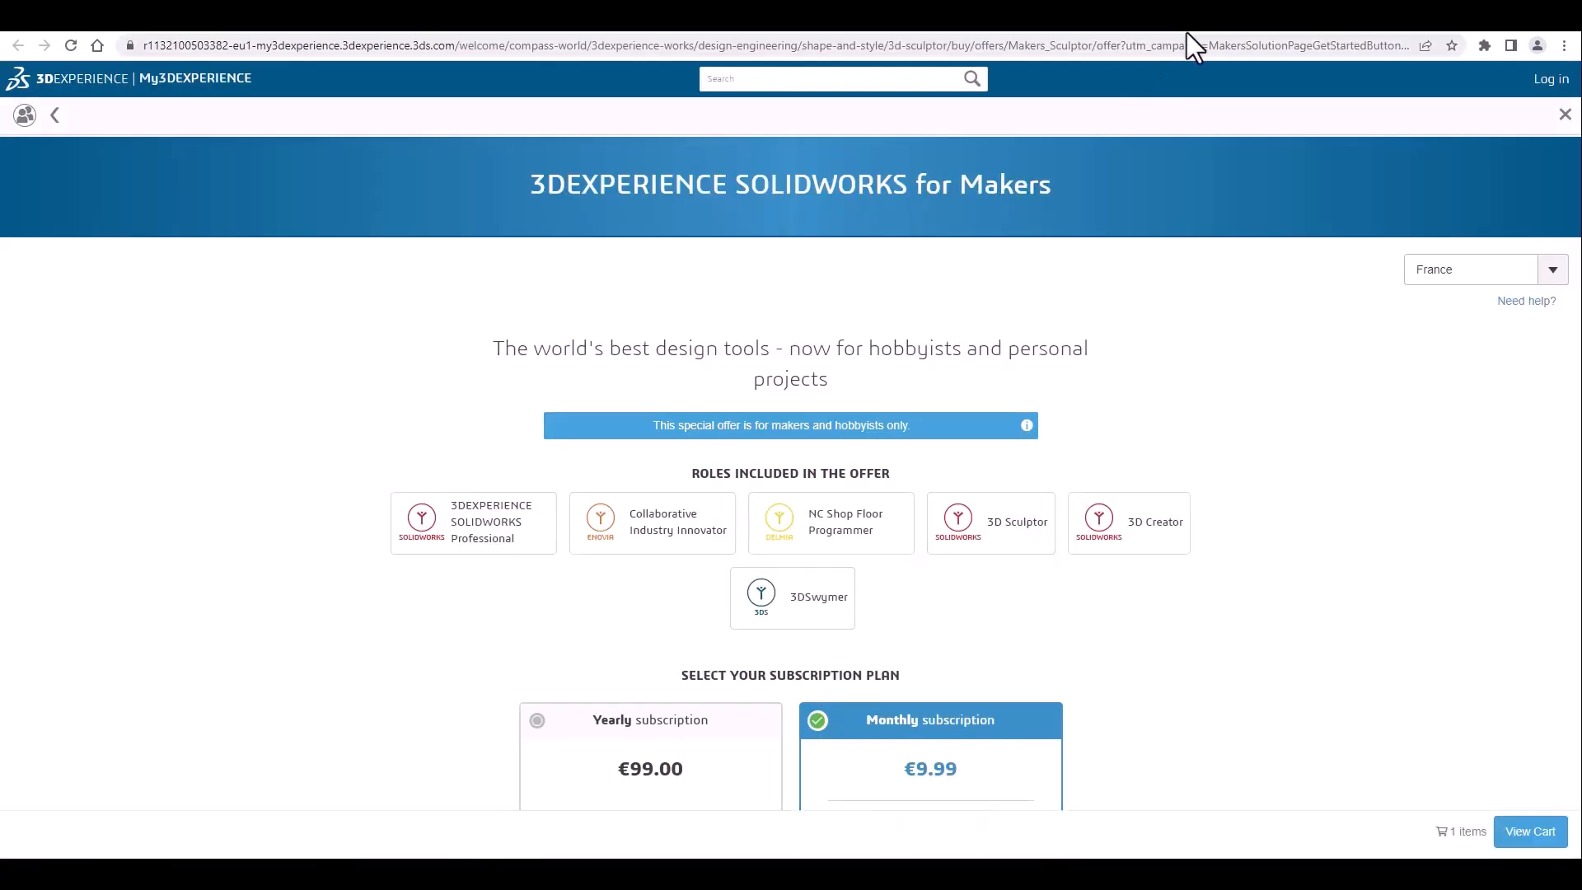